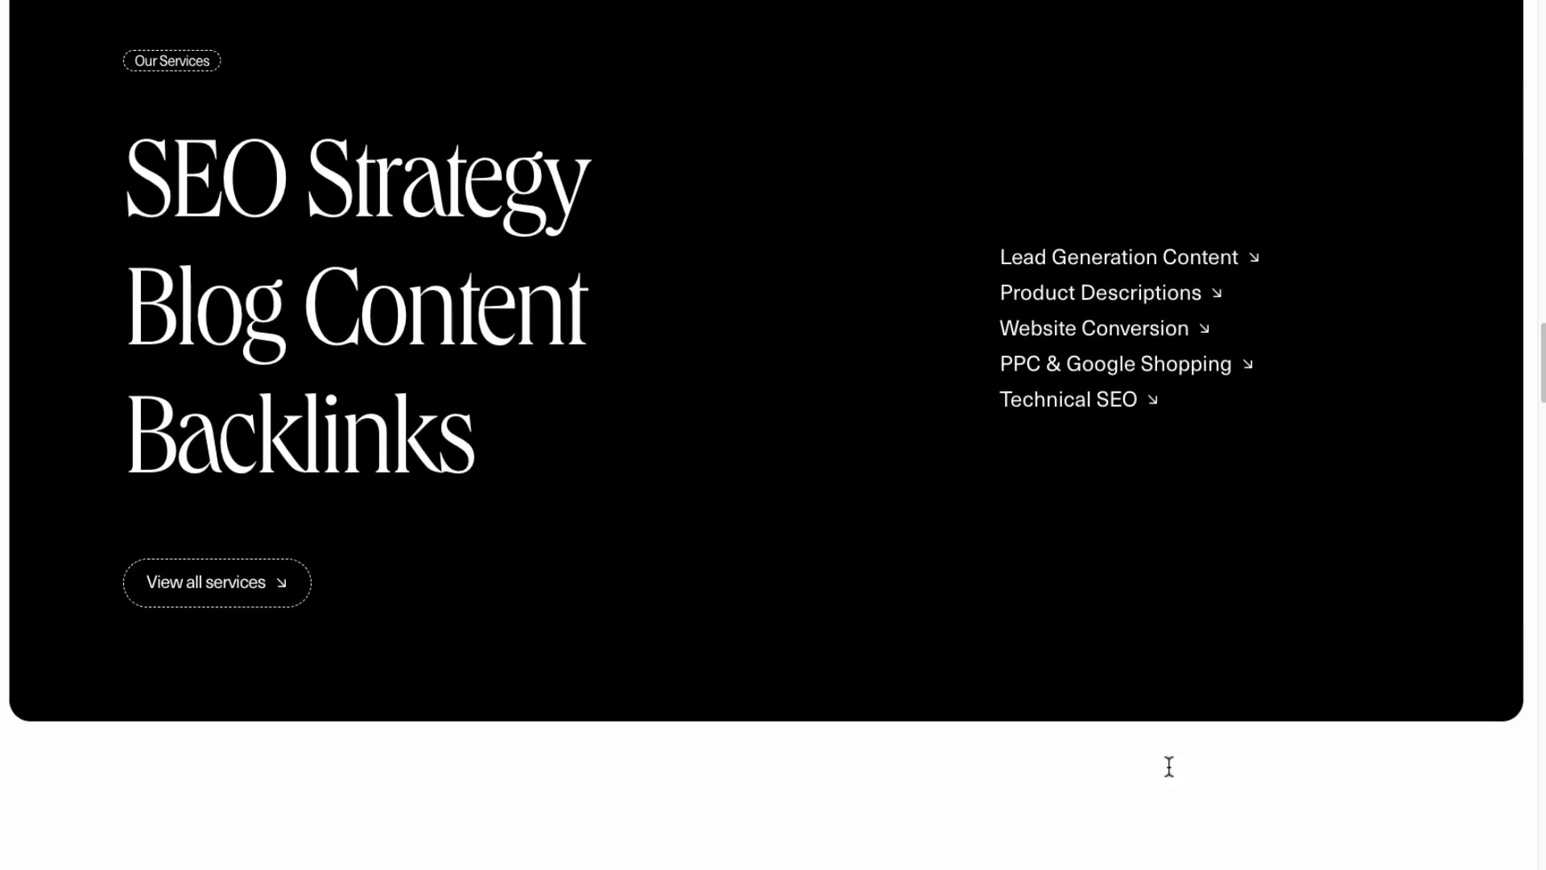
Step: Examine how the sections of the example agency site change in size while the page scrolls
scroll(1168, 765, "down", 4)
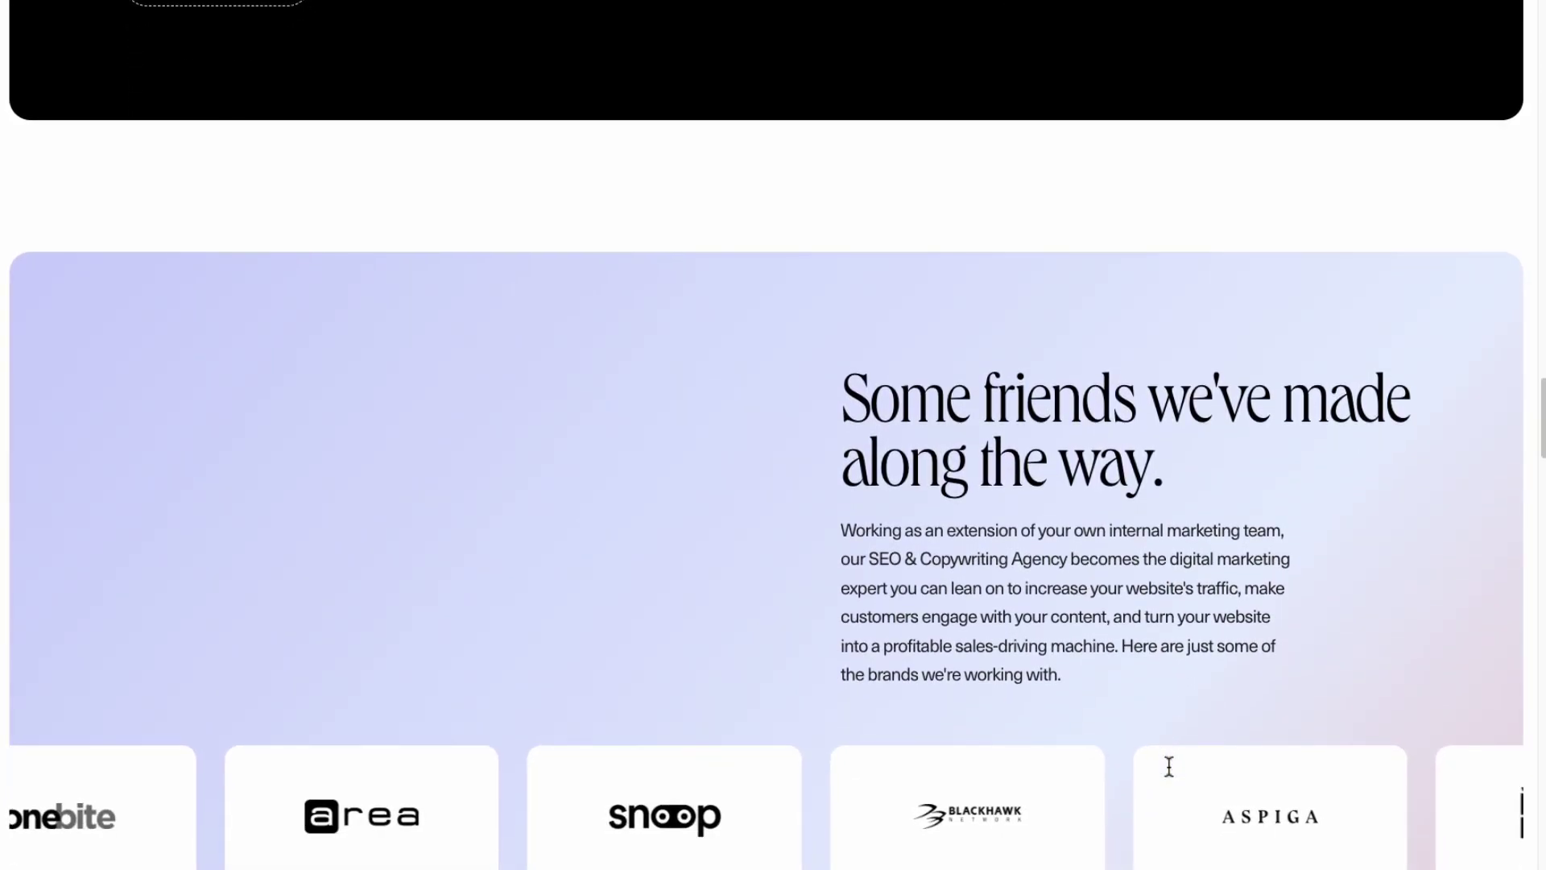
scroll(1170, 771, "up", 4)
scroll(1170, 766, "up", 6)
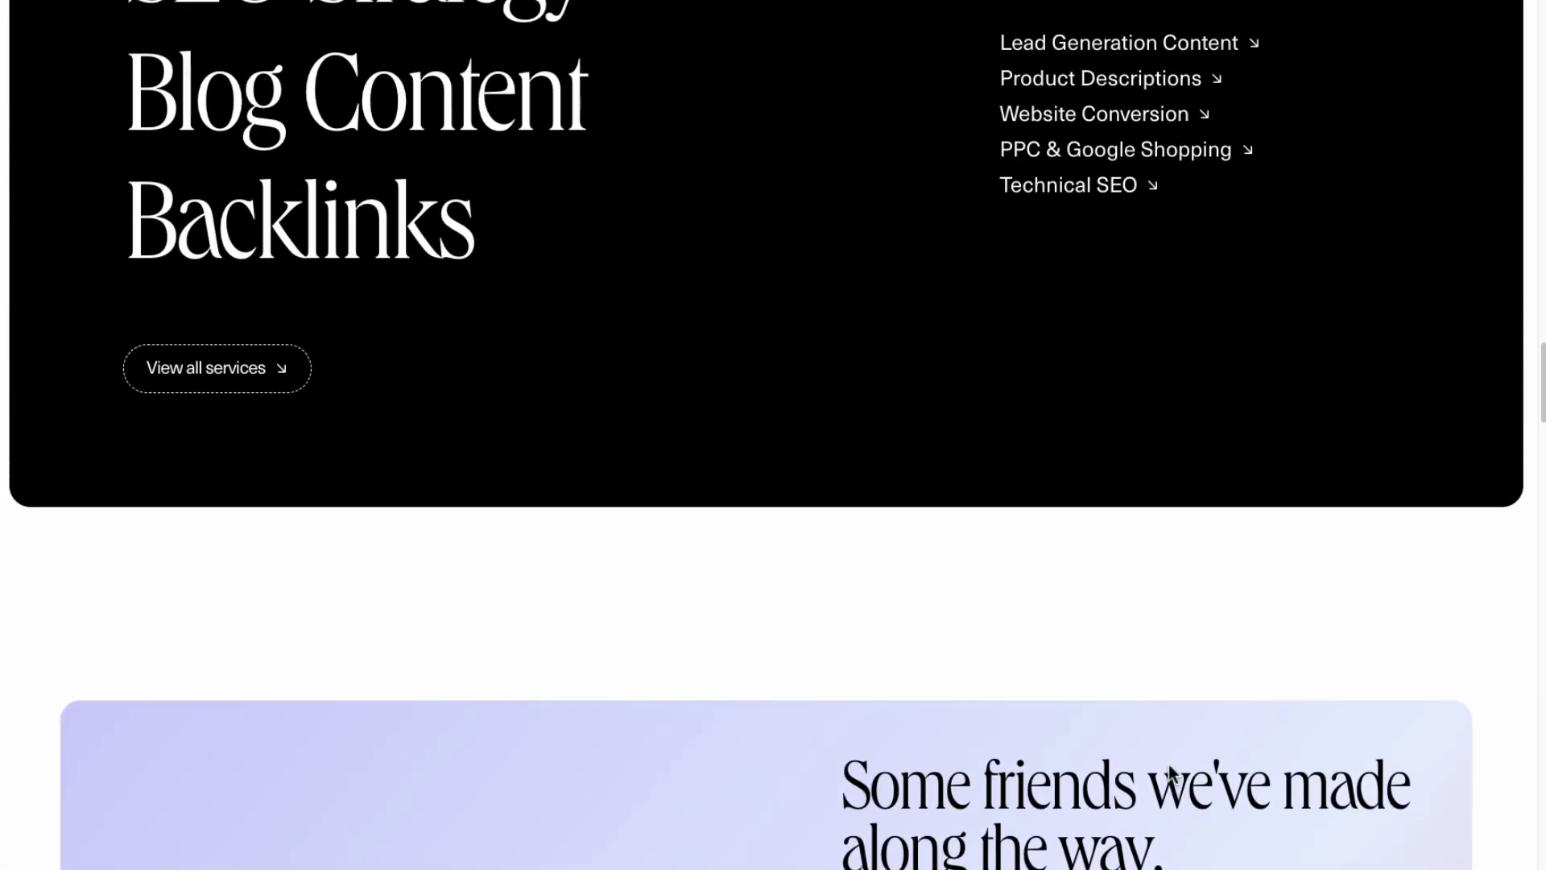
scroll(1169, 766, "down", 7)
scroll(1172, 773, "down", 18)
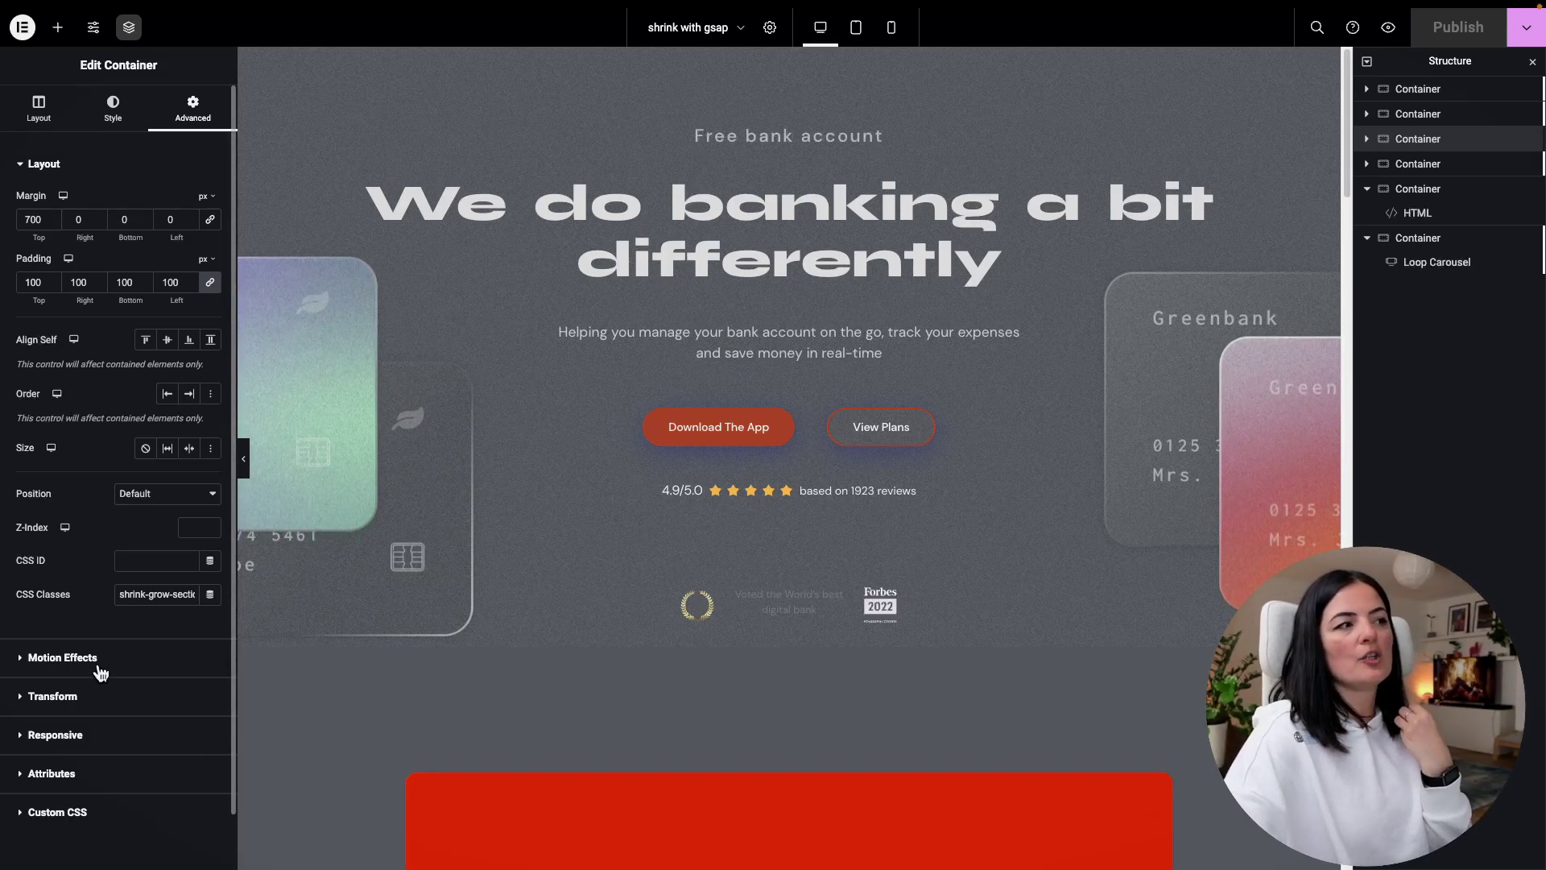
Step: Inspect the motion effects of the two existing containers, including the red container's Scale scrolling effect settings
left_click(63, 658)
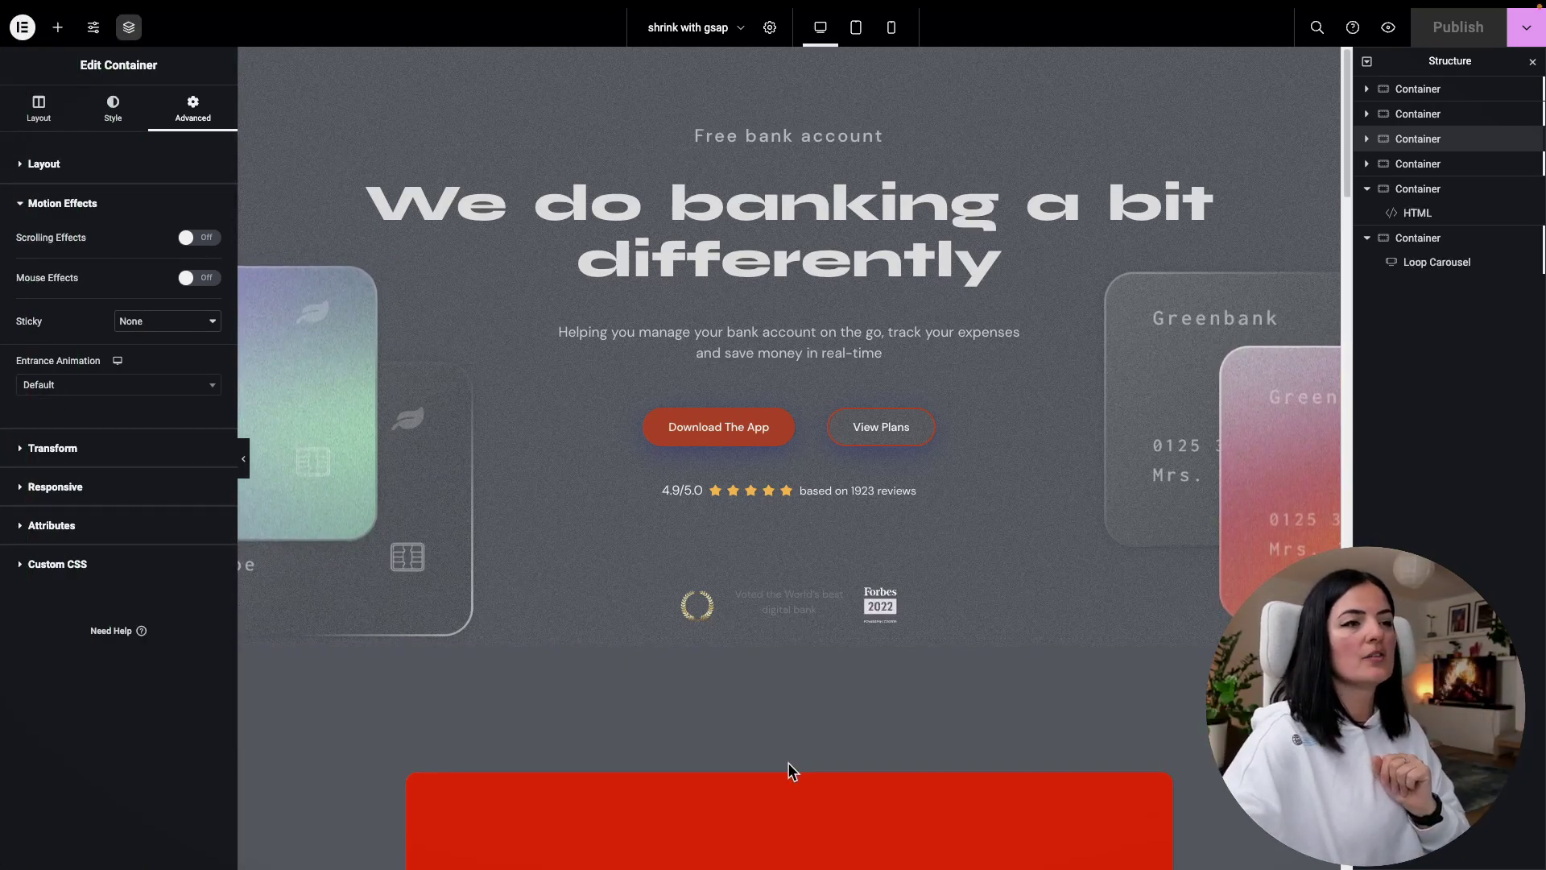
scroll(787, 761, "down", 2)
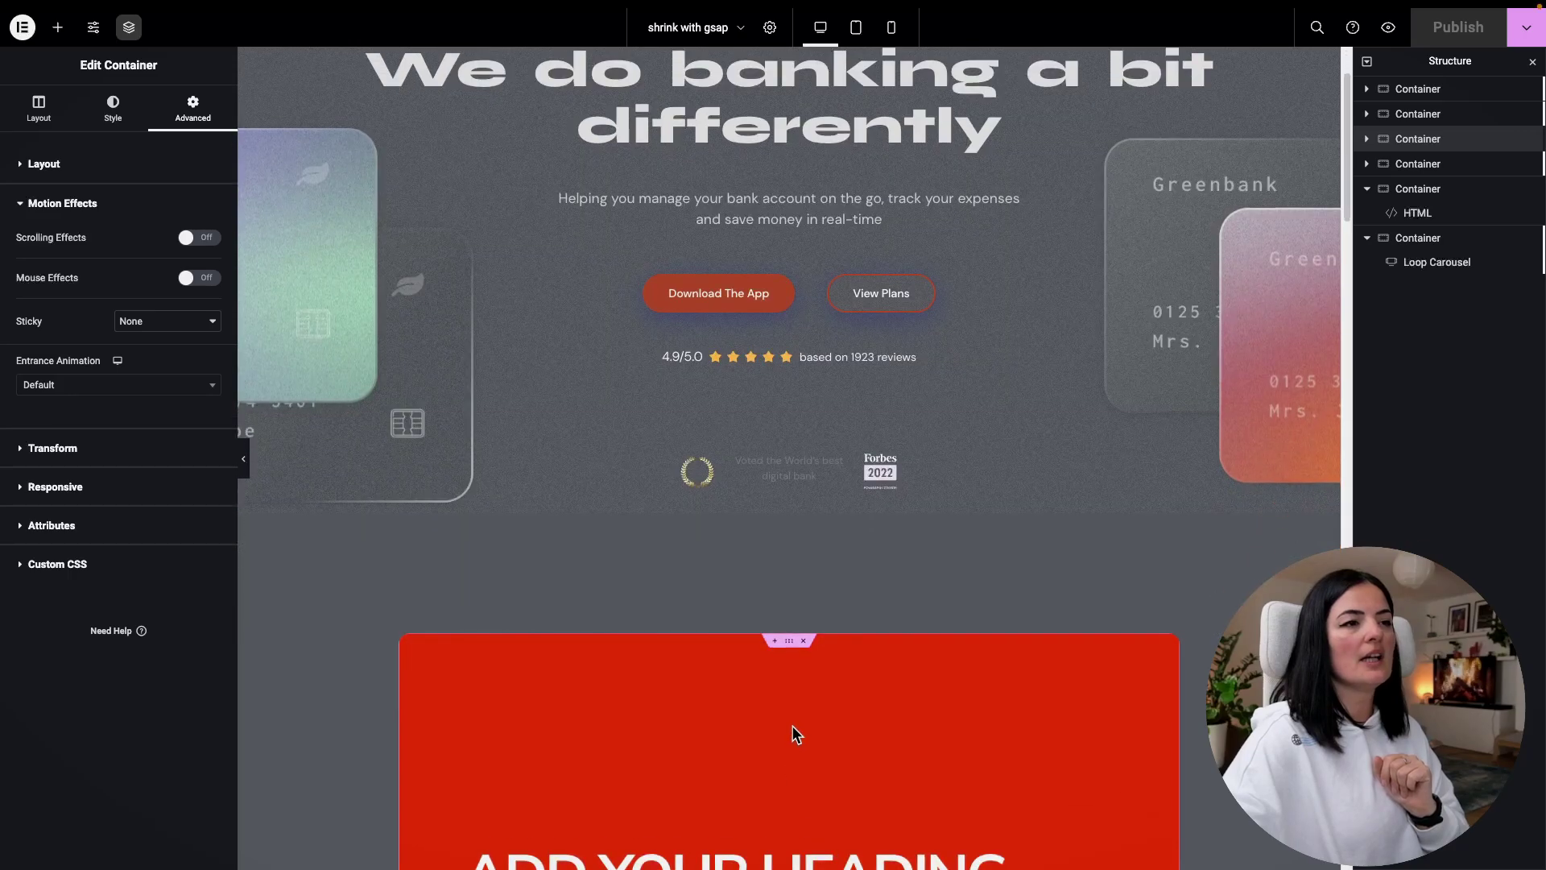
left_click(790, 642)
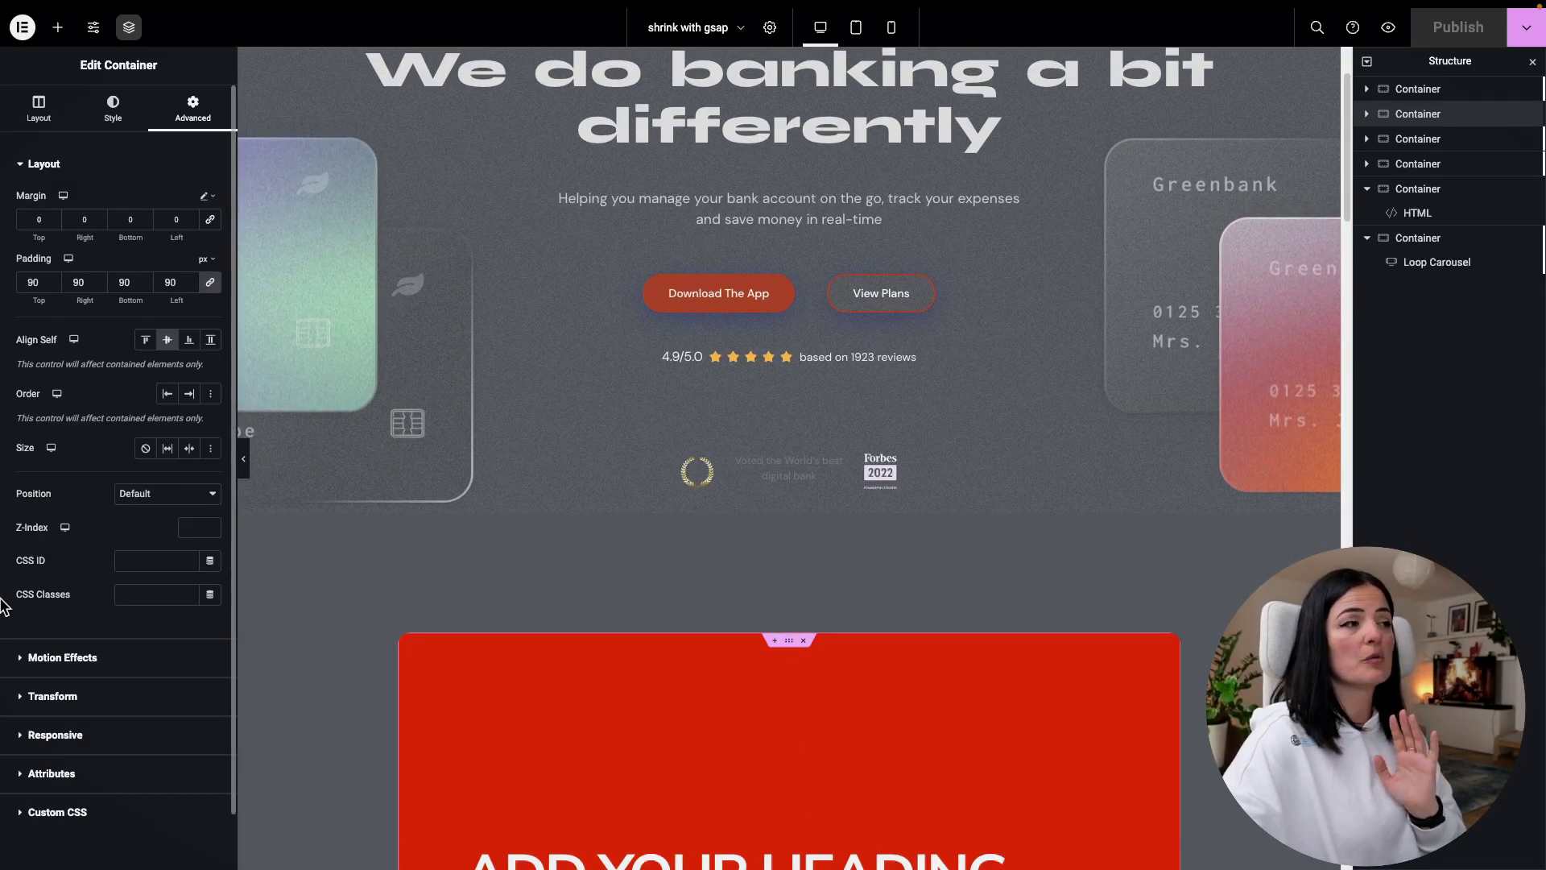
left_click(56, 658)
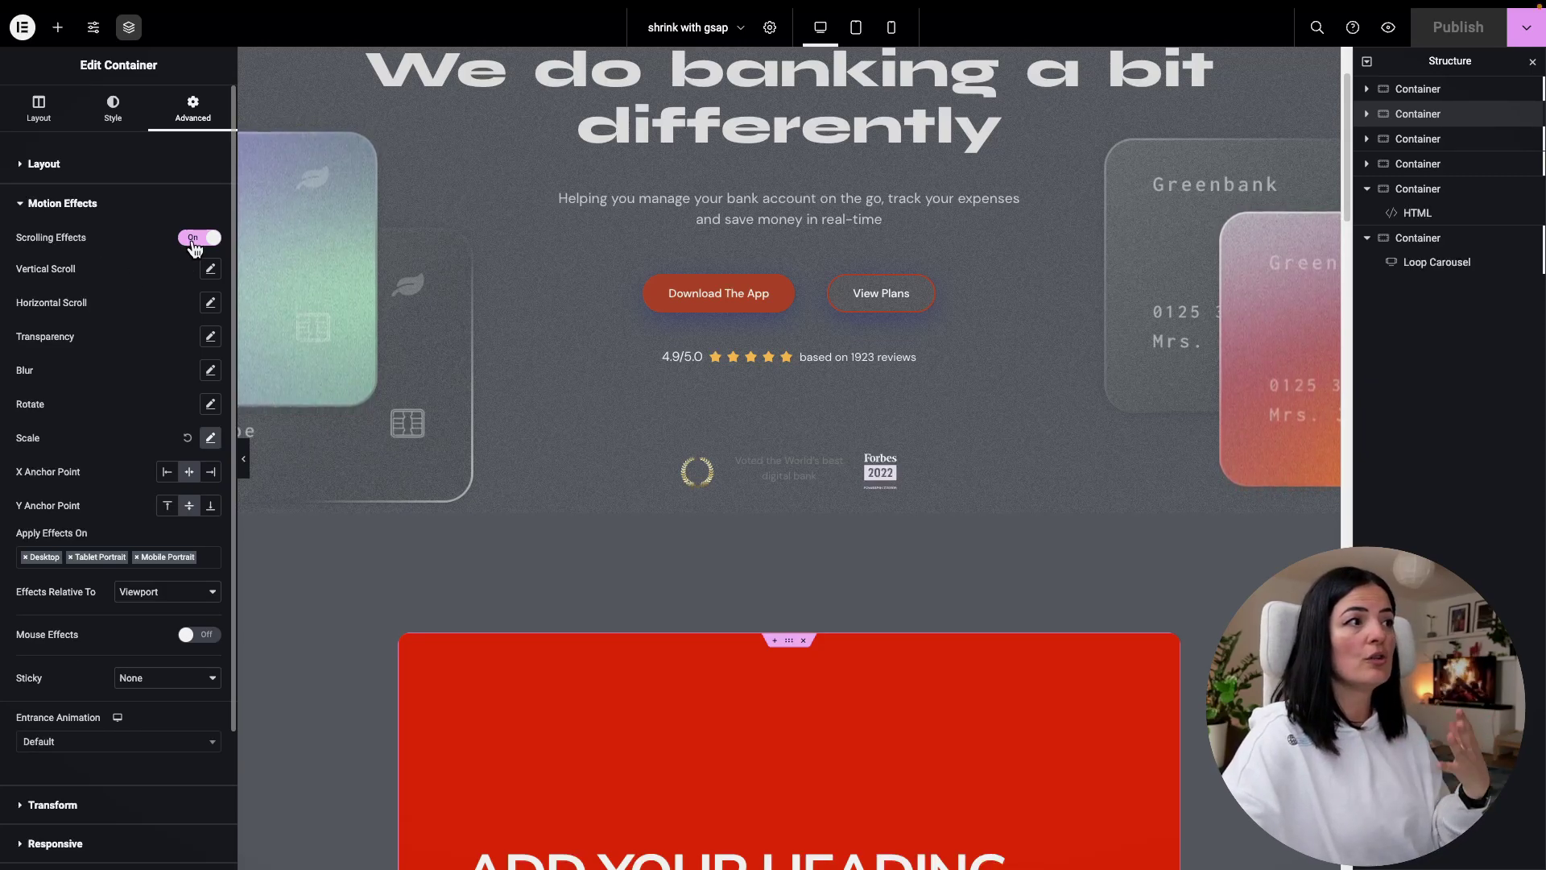
left_click(210, 439)
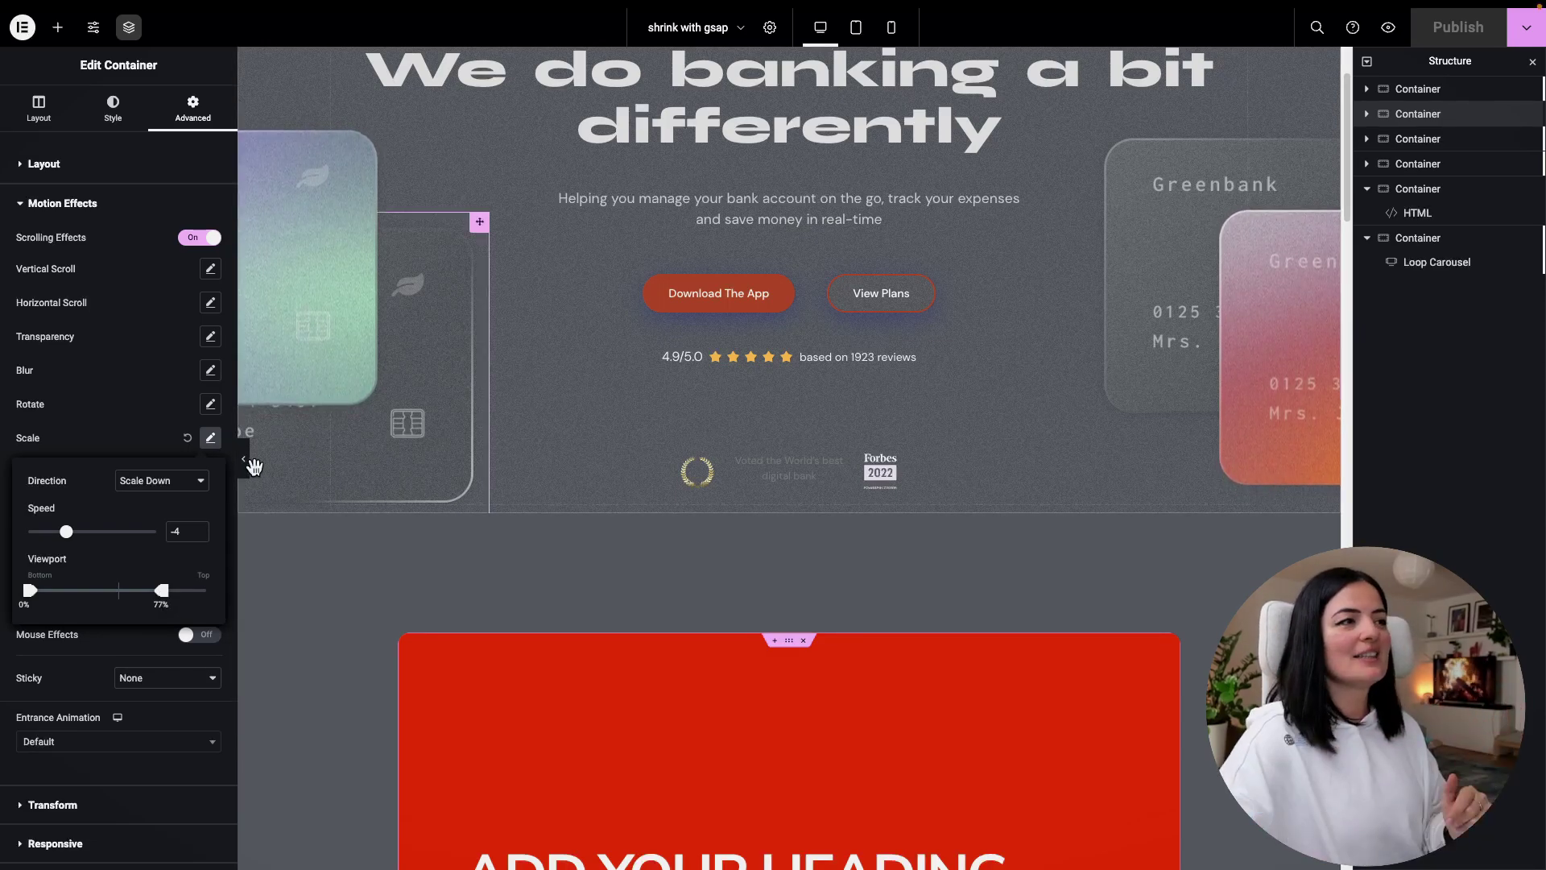
Step: Preview the page and check how the red section scales while scrolling
left_click(1389, 28)
scroll(1318, 554, "down", 5)
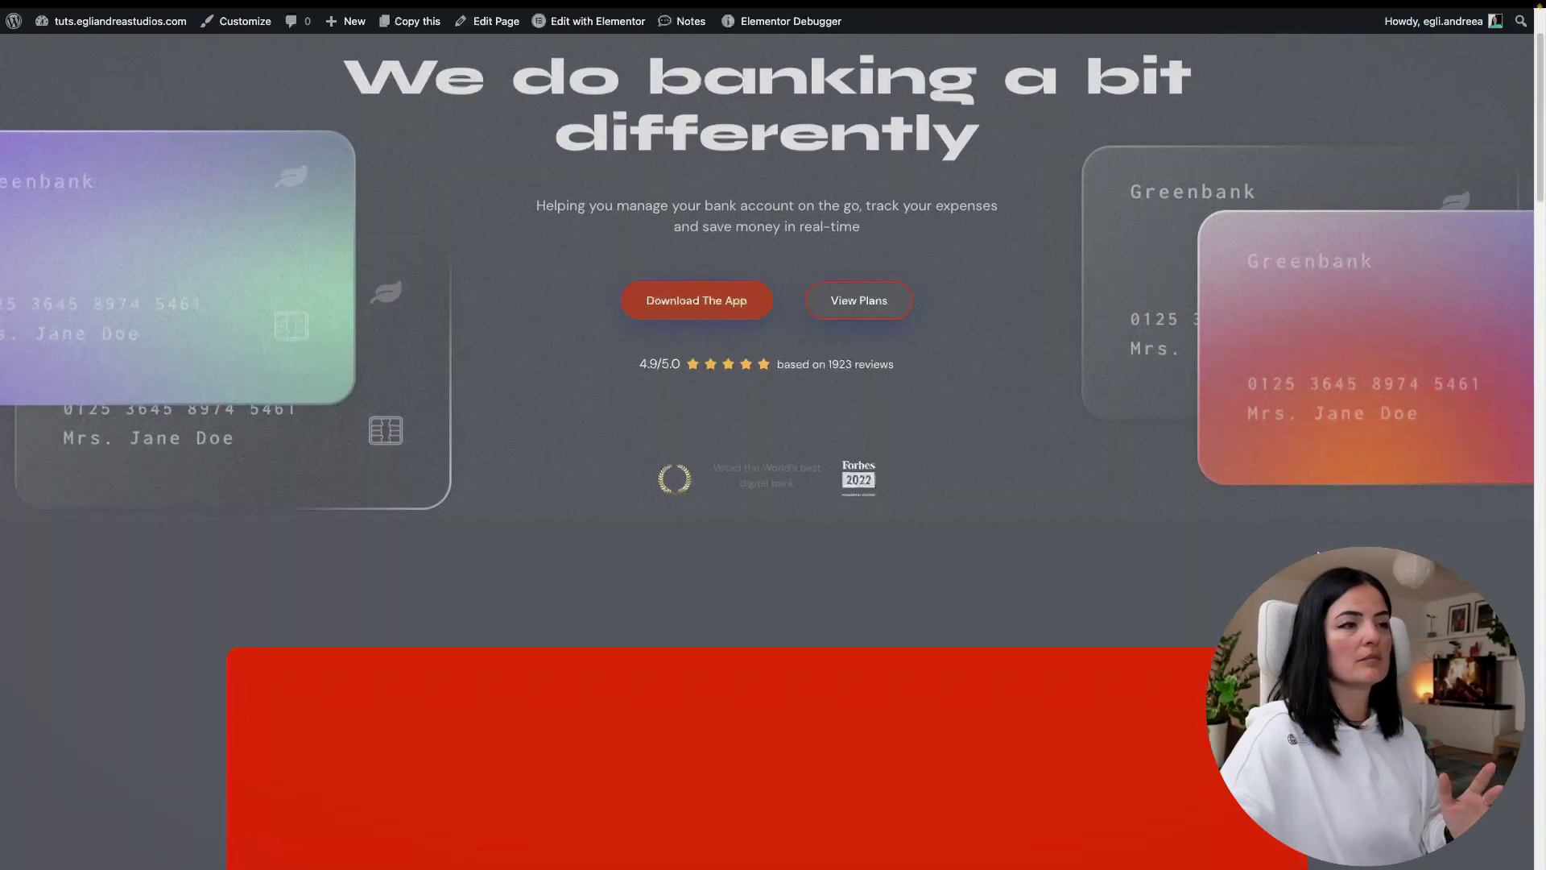
scroll(1318, 554, "down", 3)
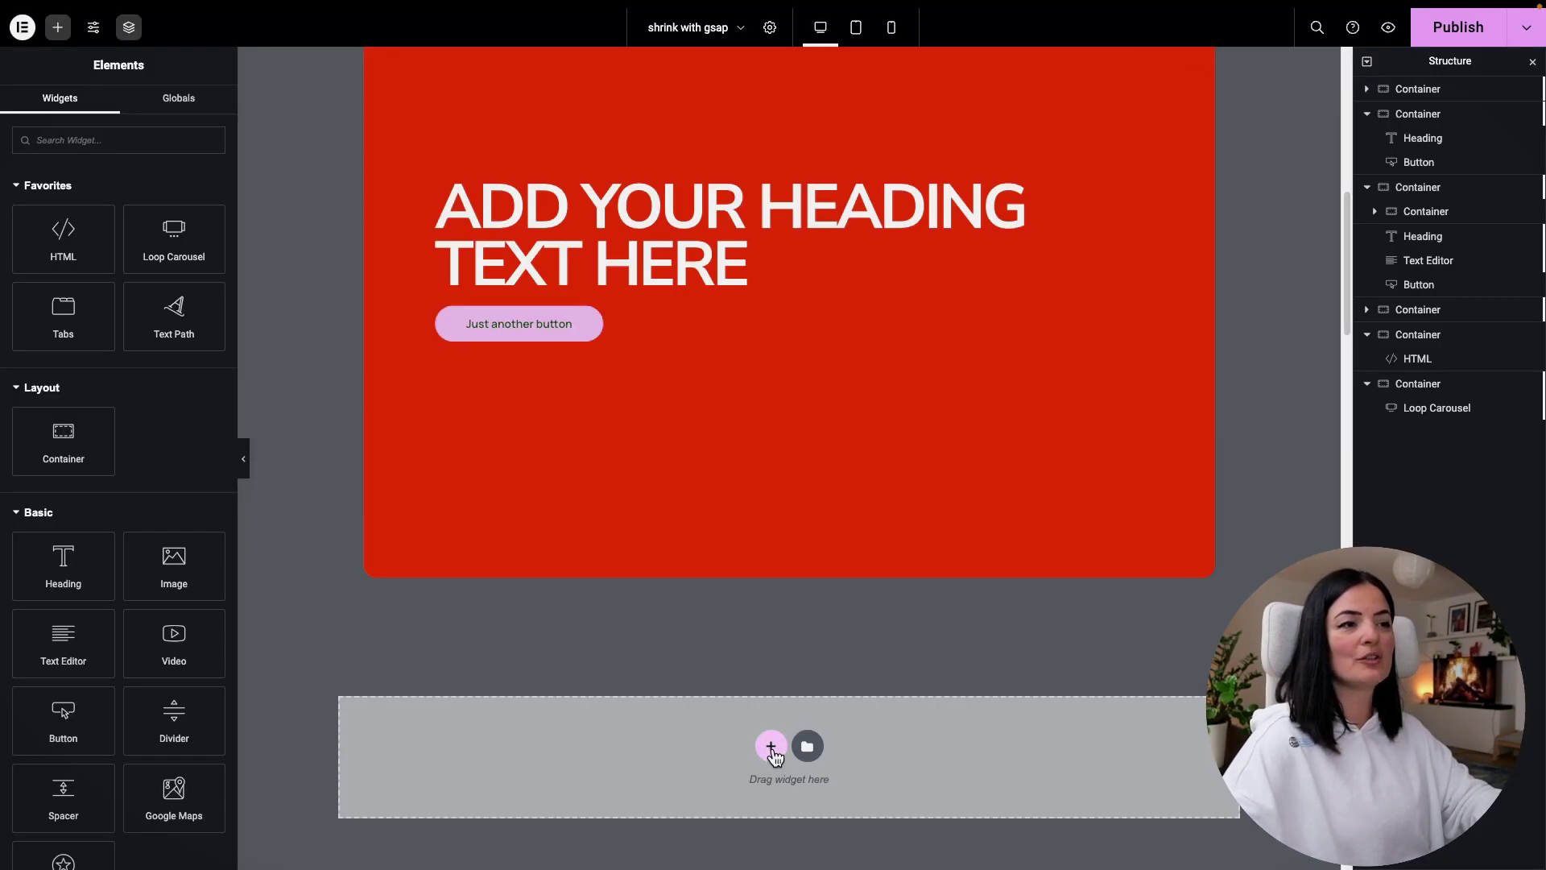
Step: Add a new flexbox container with a single vertical column structure below the red section
left_click(771, 746)
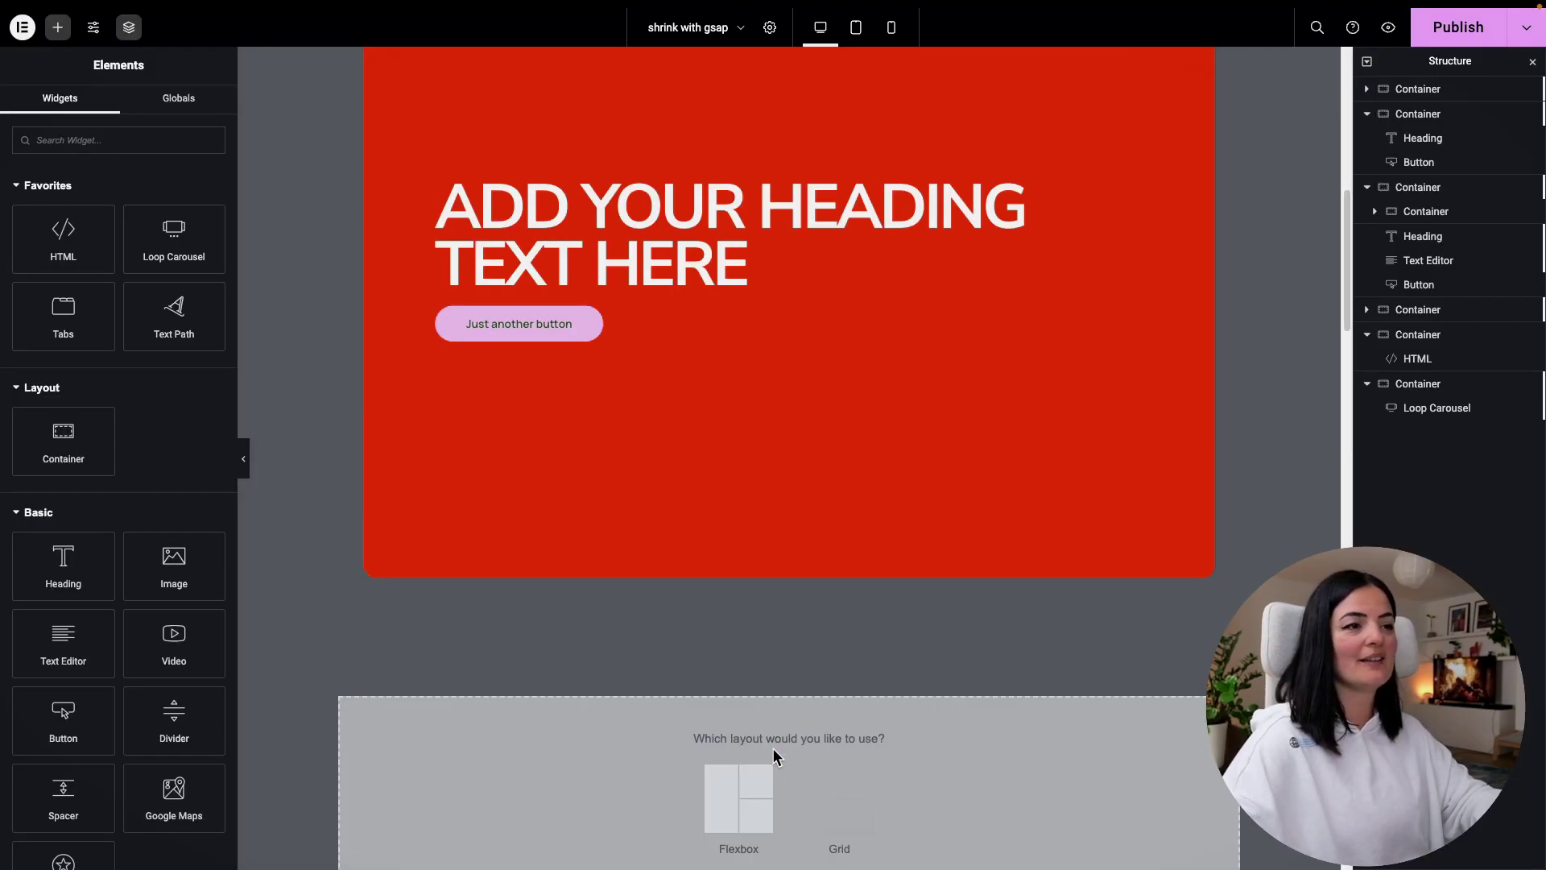
scroll(737, 708, "down", 1)
left_click(737, 709)
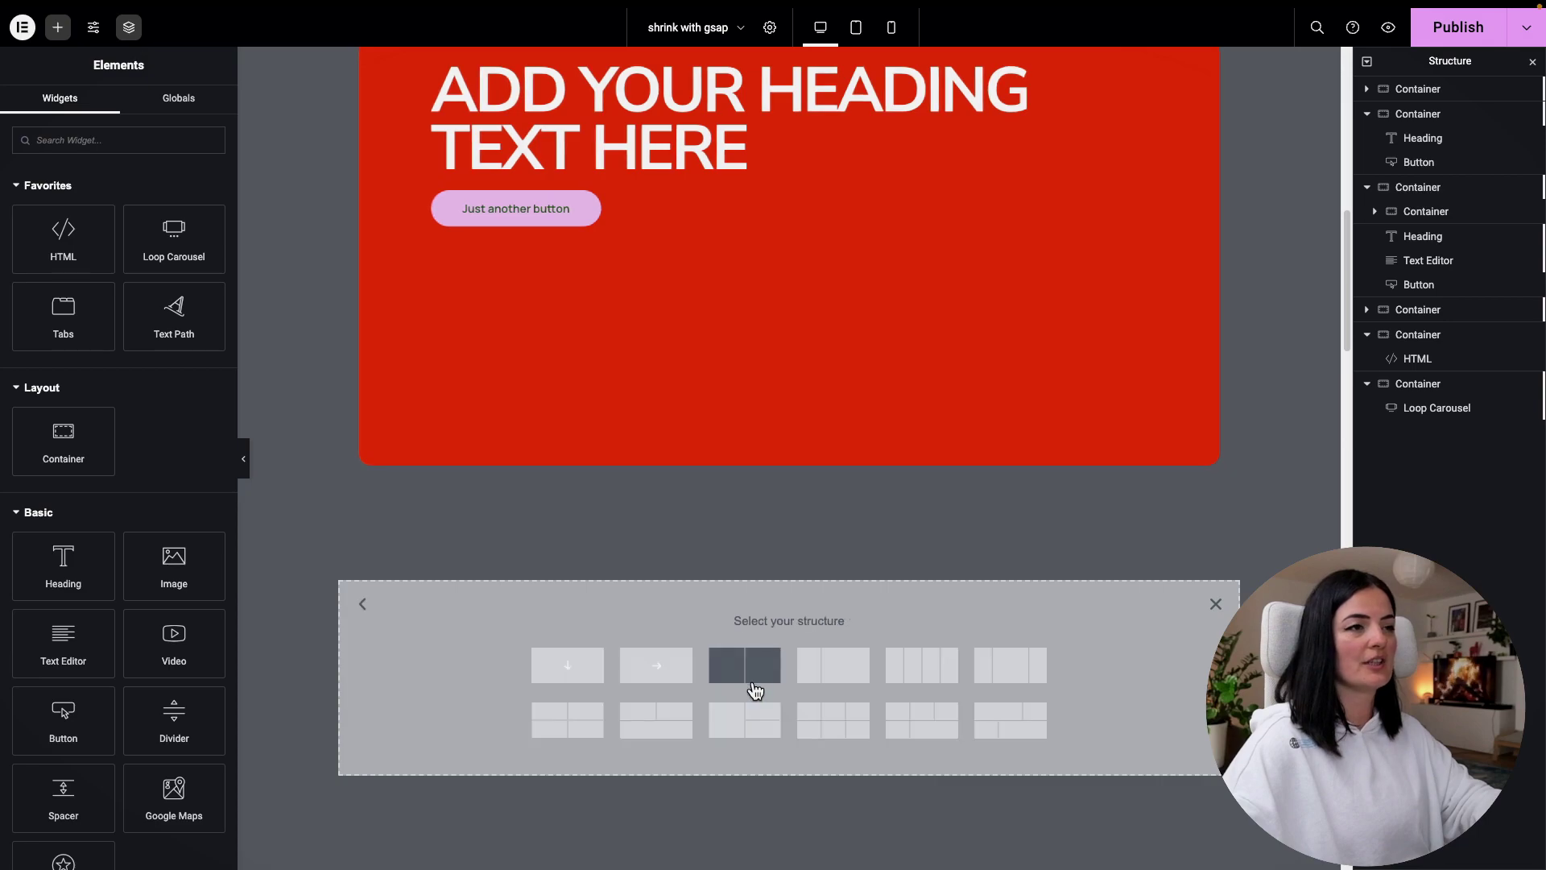
left_click(586, 671)
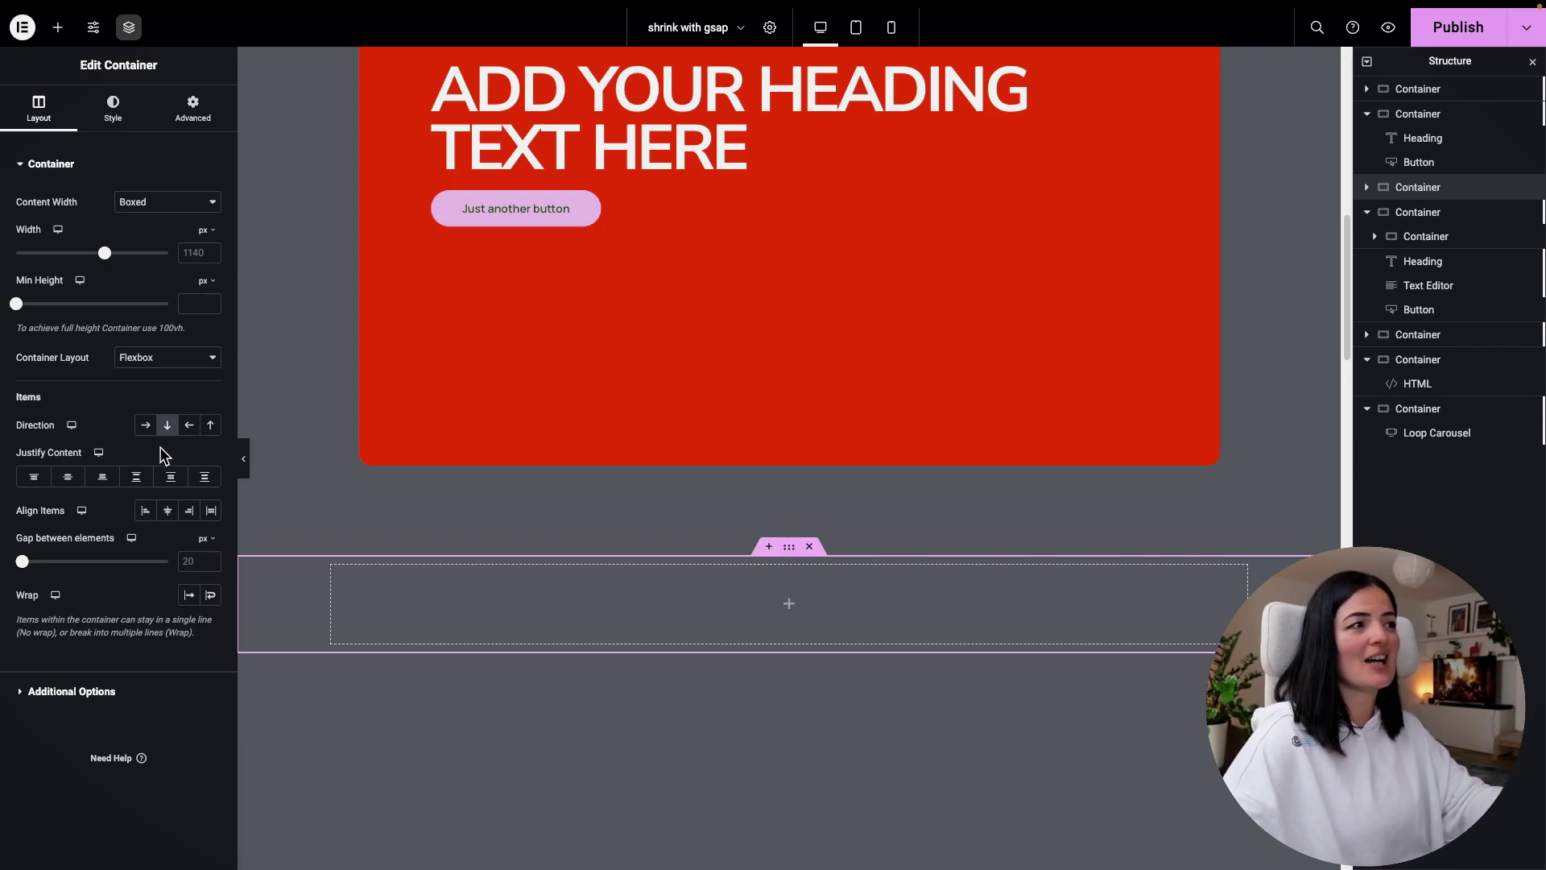
Step: Set the new container's content width to Full Width and its minimum height to 65 vh
left_click(155, 210)
left_click(157, 225)
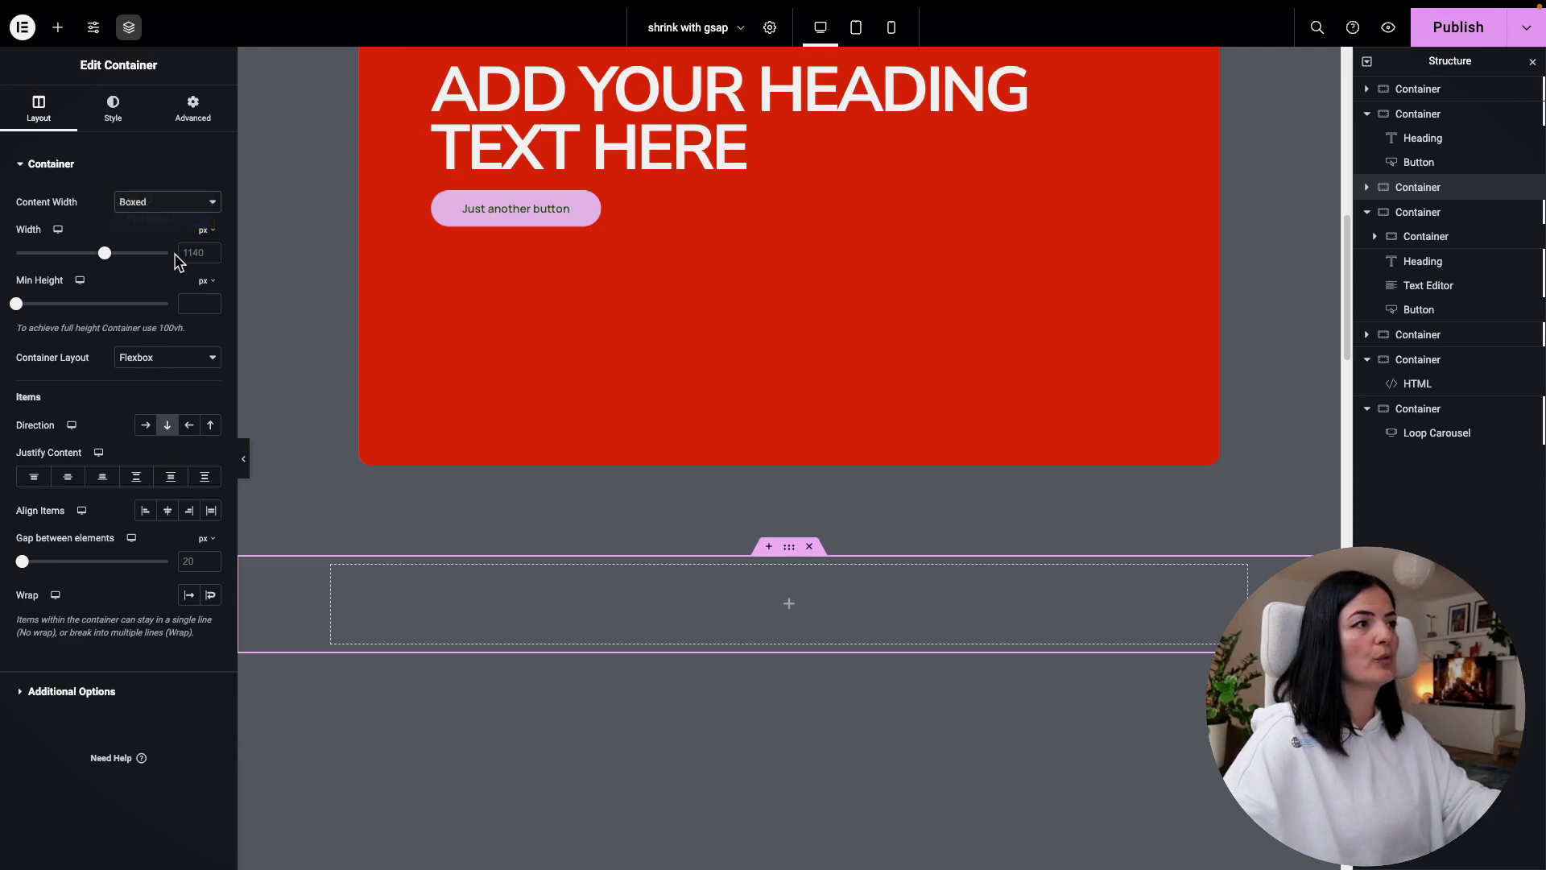
left_click(205, 281)
left_click(207, 355)
left_click_drag(29, 316, 114, 310)
scroll(665, 579, "down", 1)
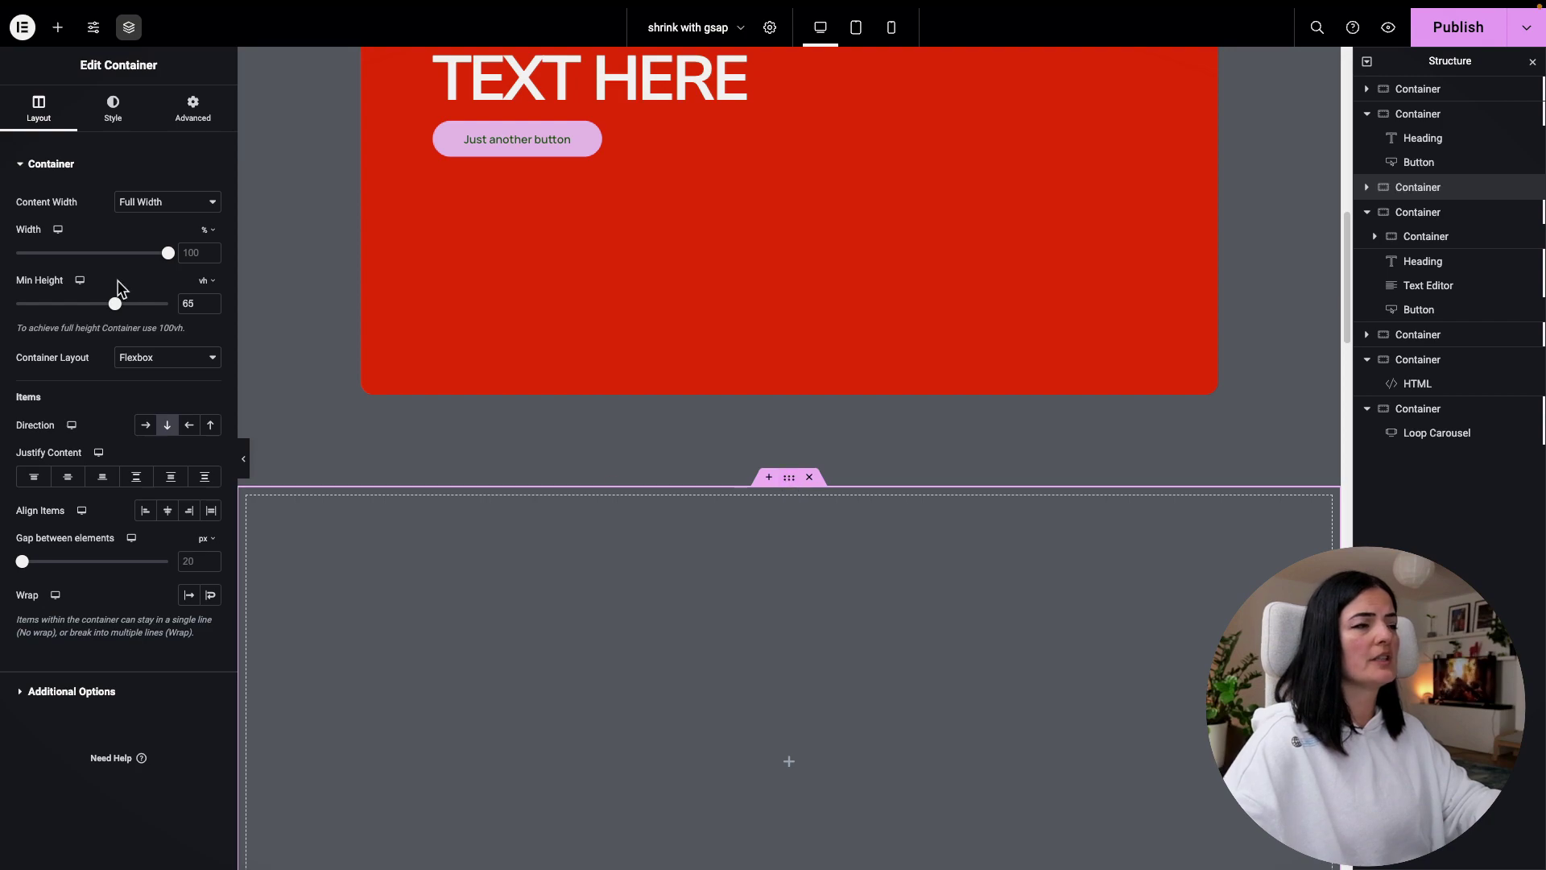
Step: Give the new container a classic background in the light green global color #D1DCD1
left_click(112, 105)
left_click(146, 236)
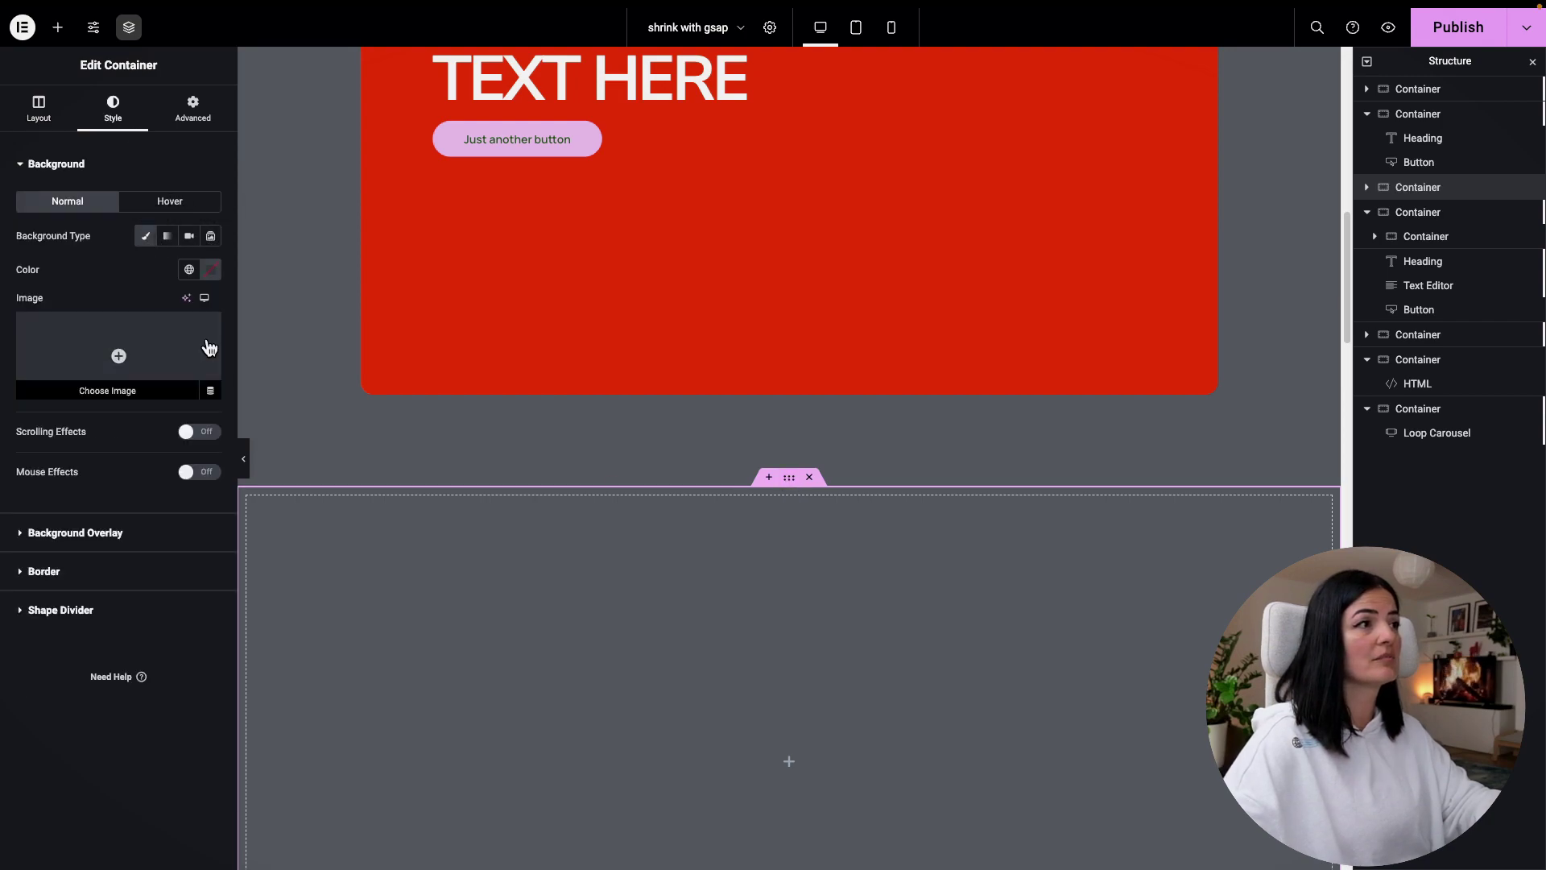
left_click(210, 269)
left_click(188, 269)
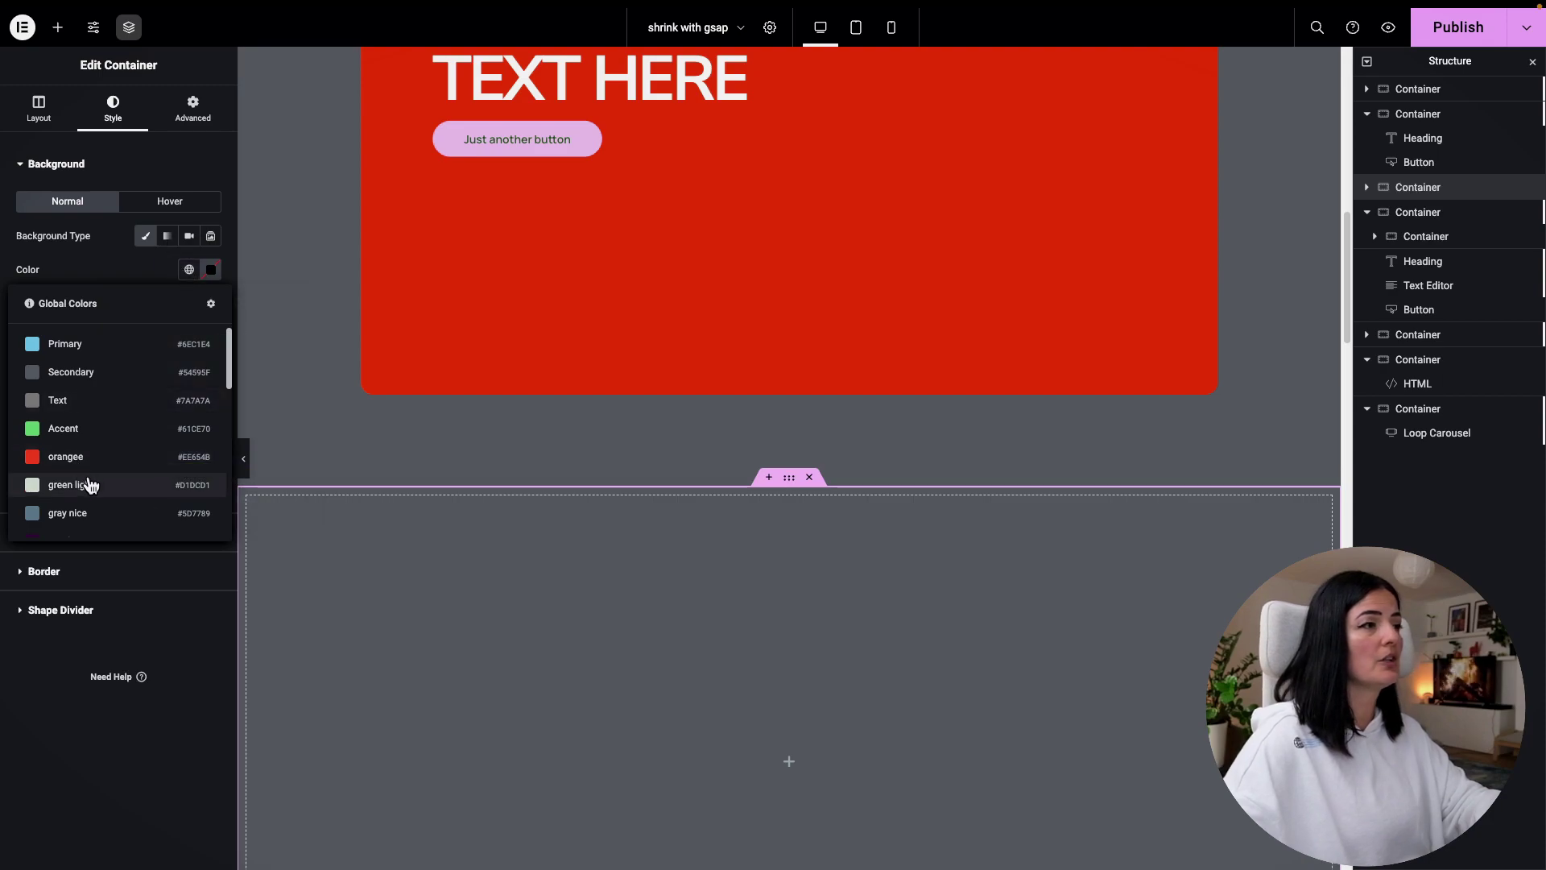
left_click(88, 487)
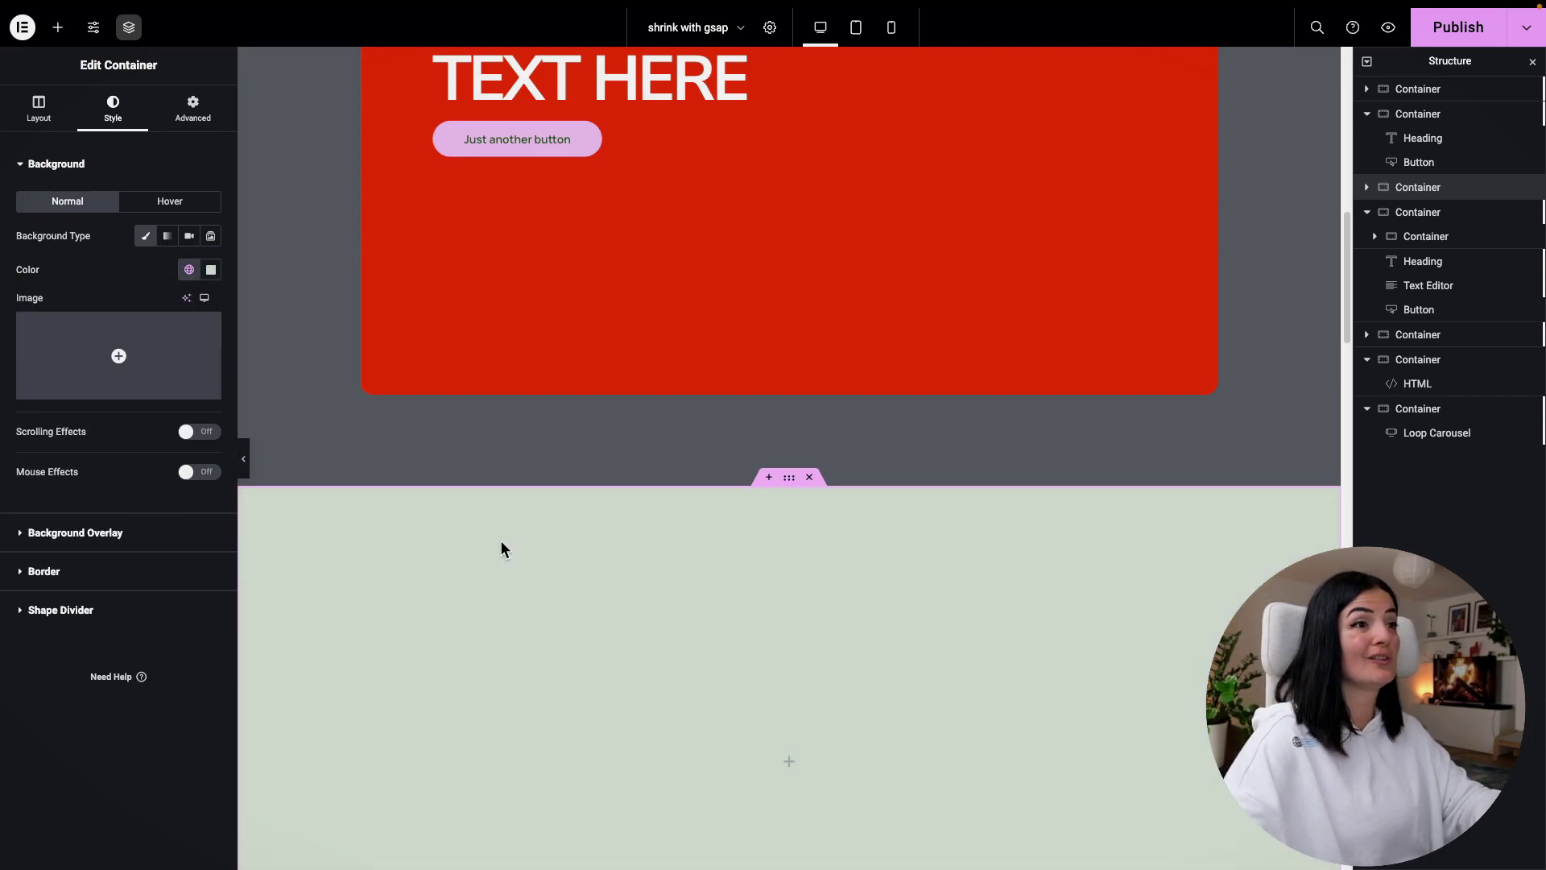
Step: Set the green container's border radius to 30 px on all four corners
left_click(71, 573)
left_click(42, 384)
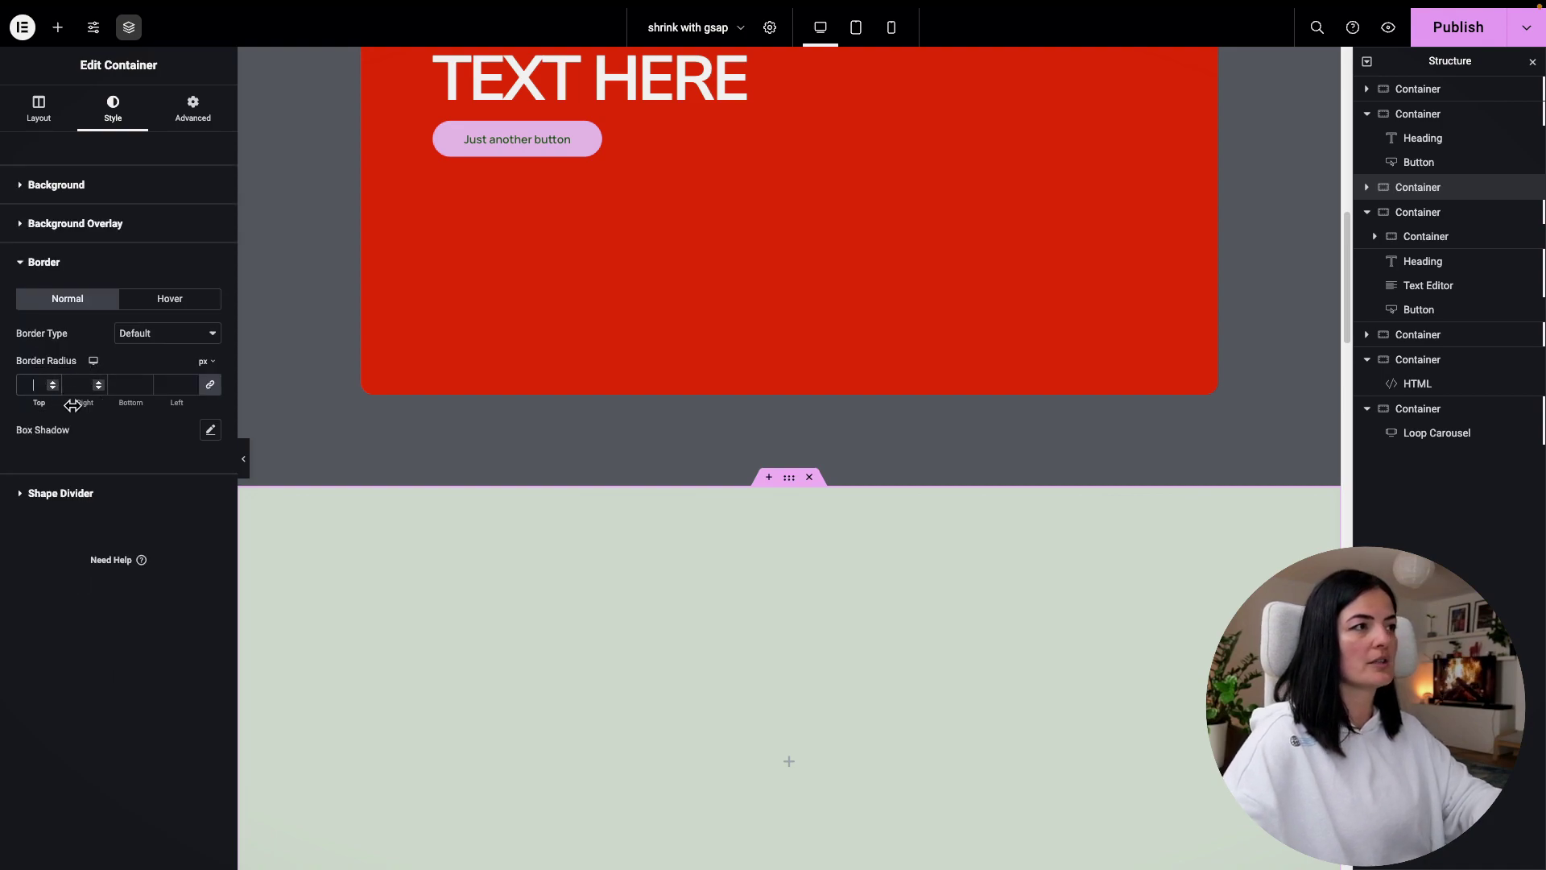
type("6")
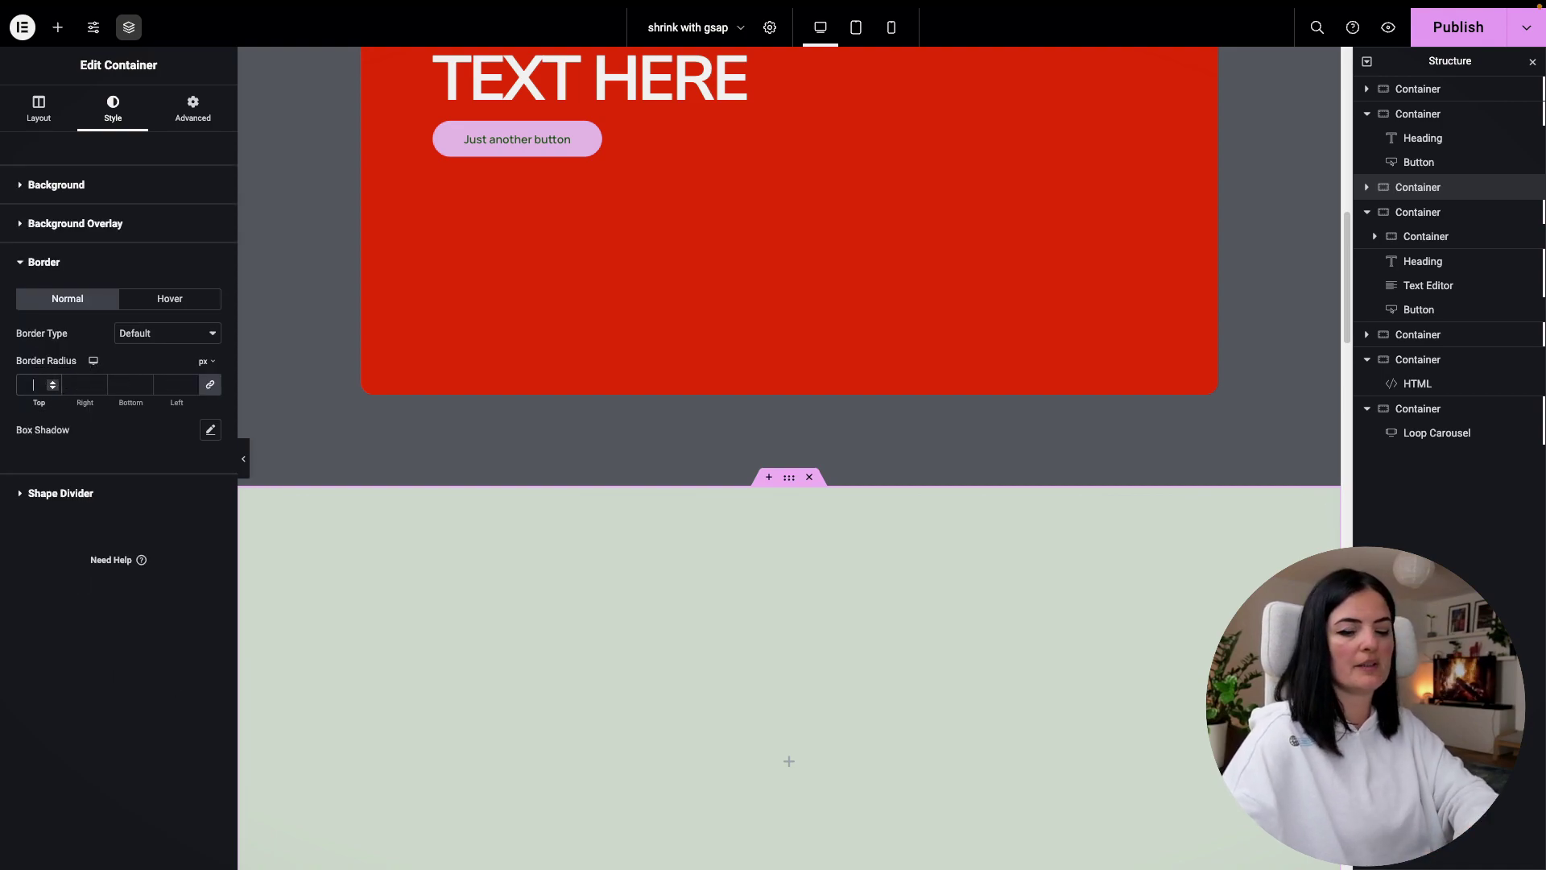
type("30")
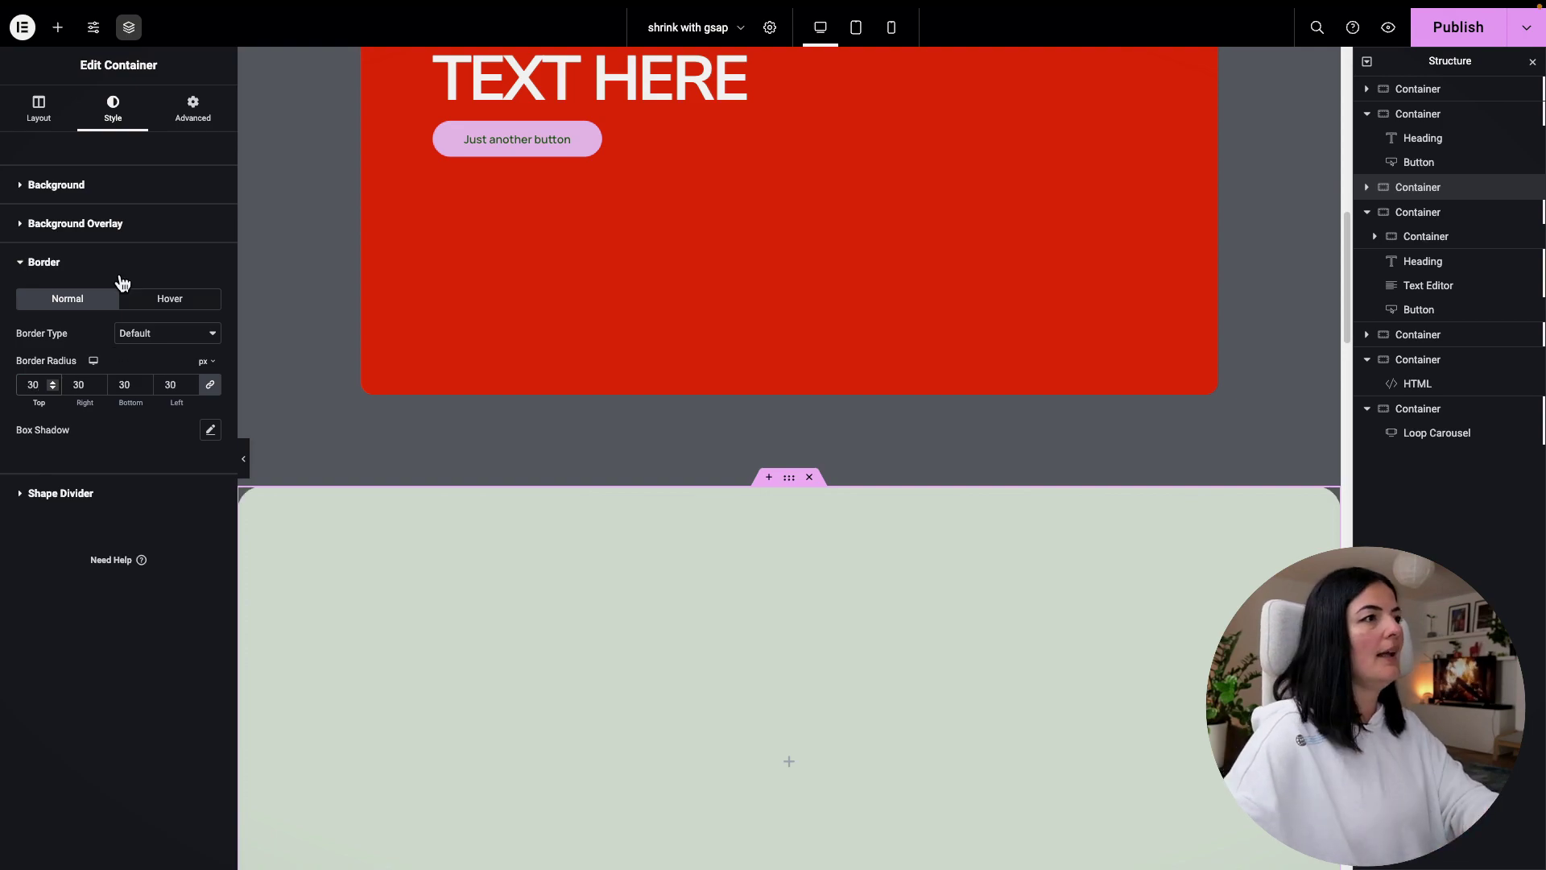
Step: Center the green container's items on both axes and set its padding to 100 px on all sides
left_click(42, 110)
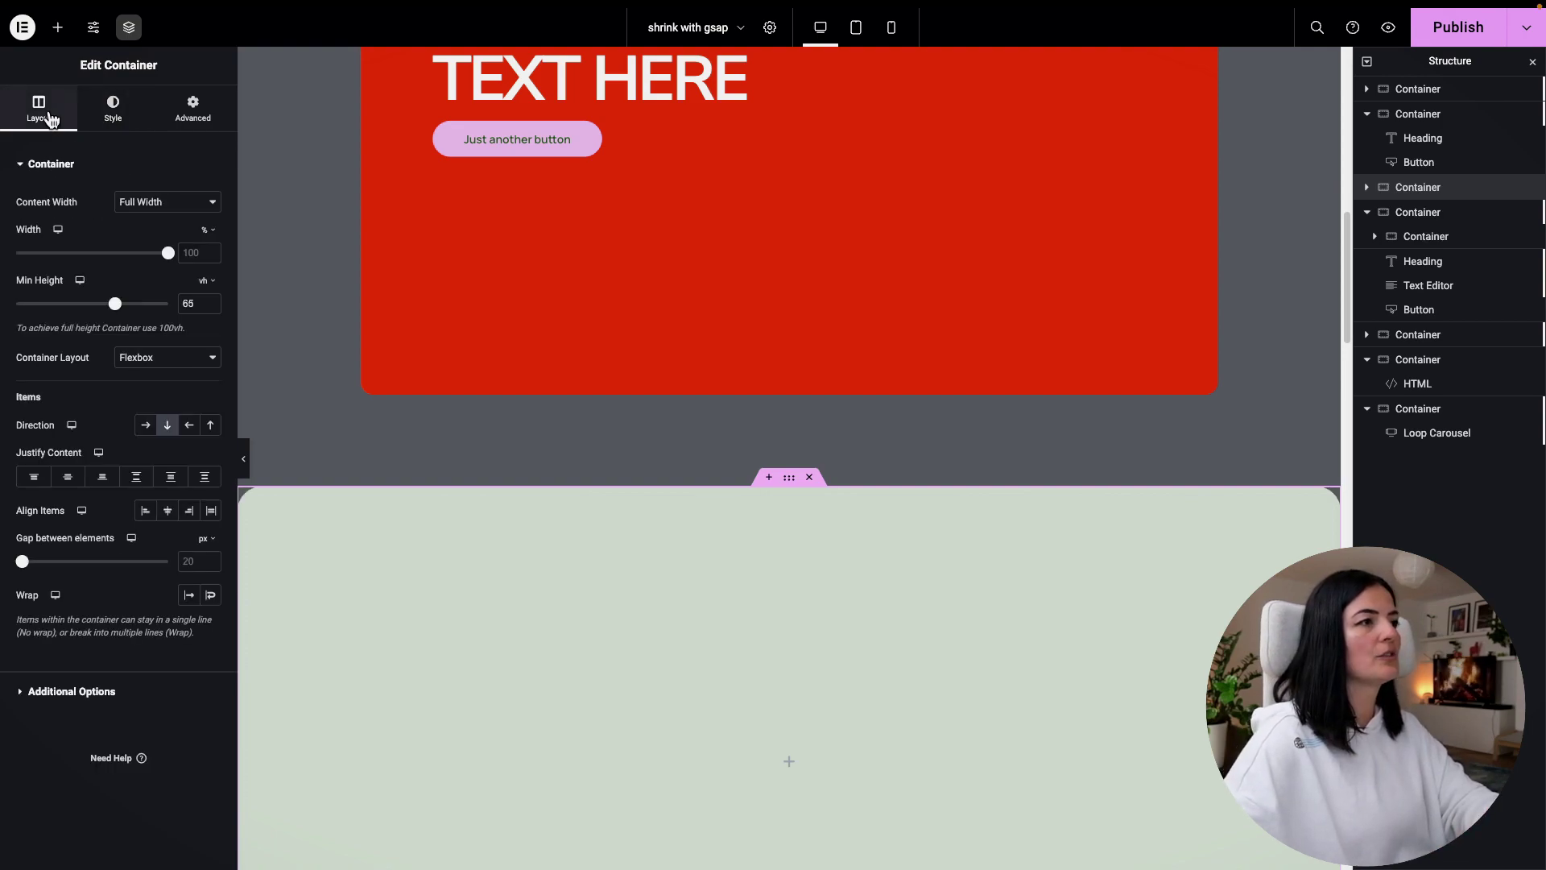
left_click(69, 482)
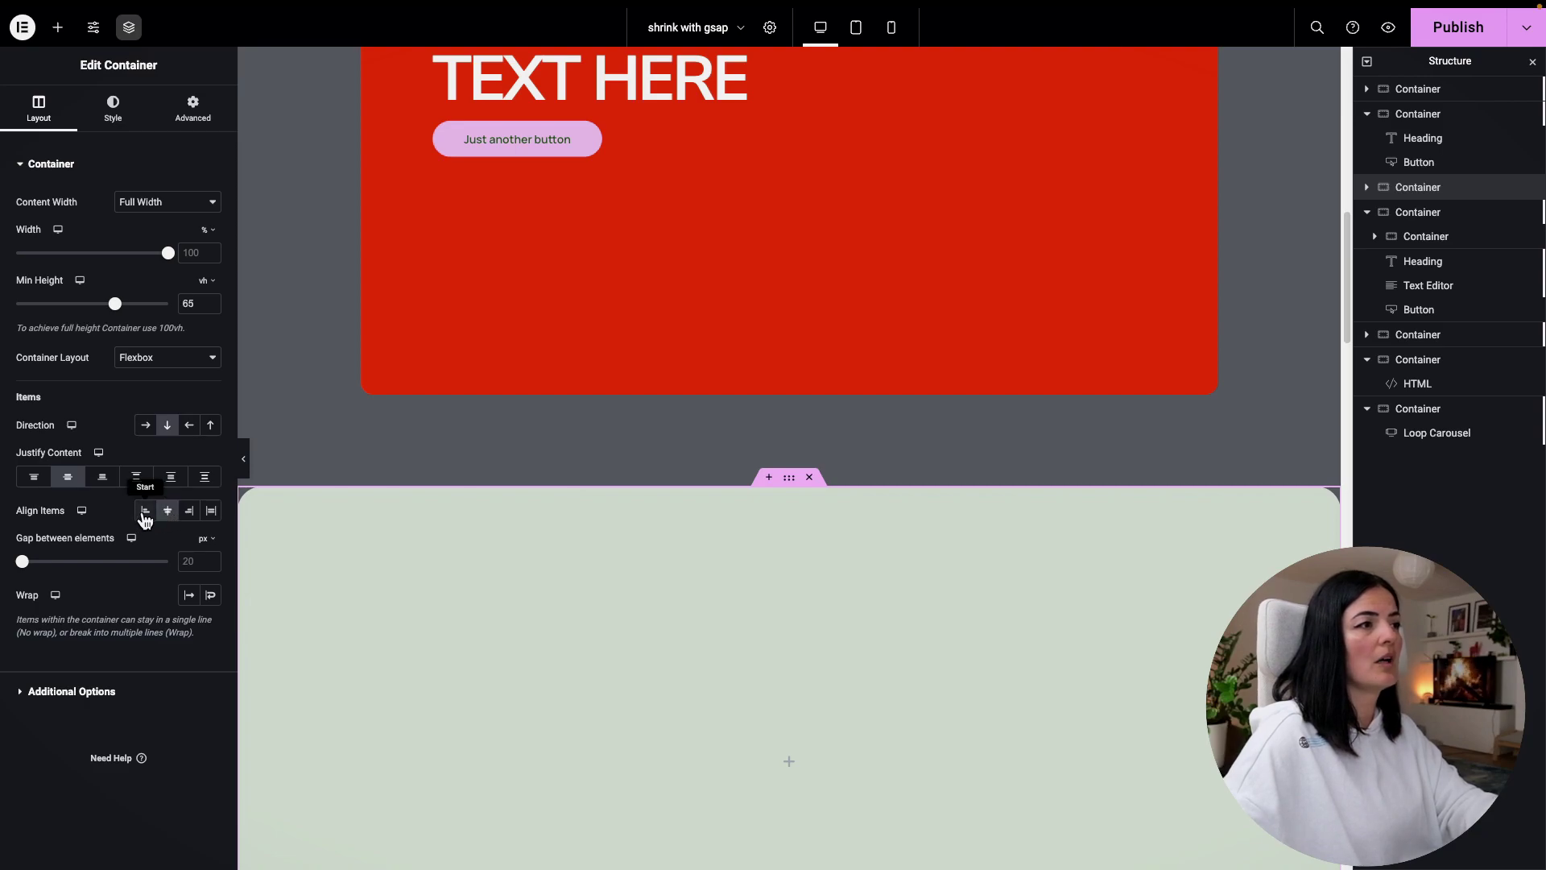
left_click(192, 110)
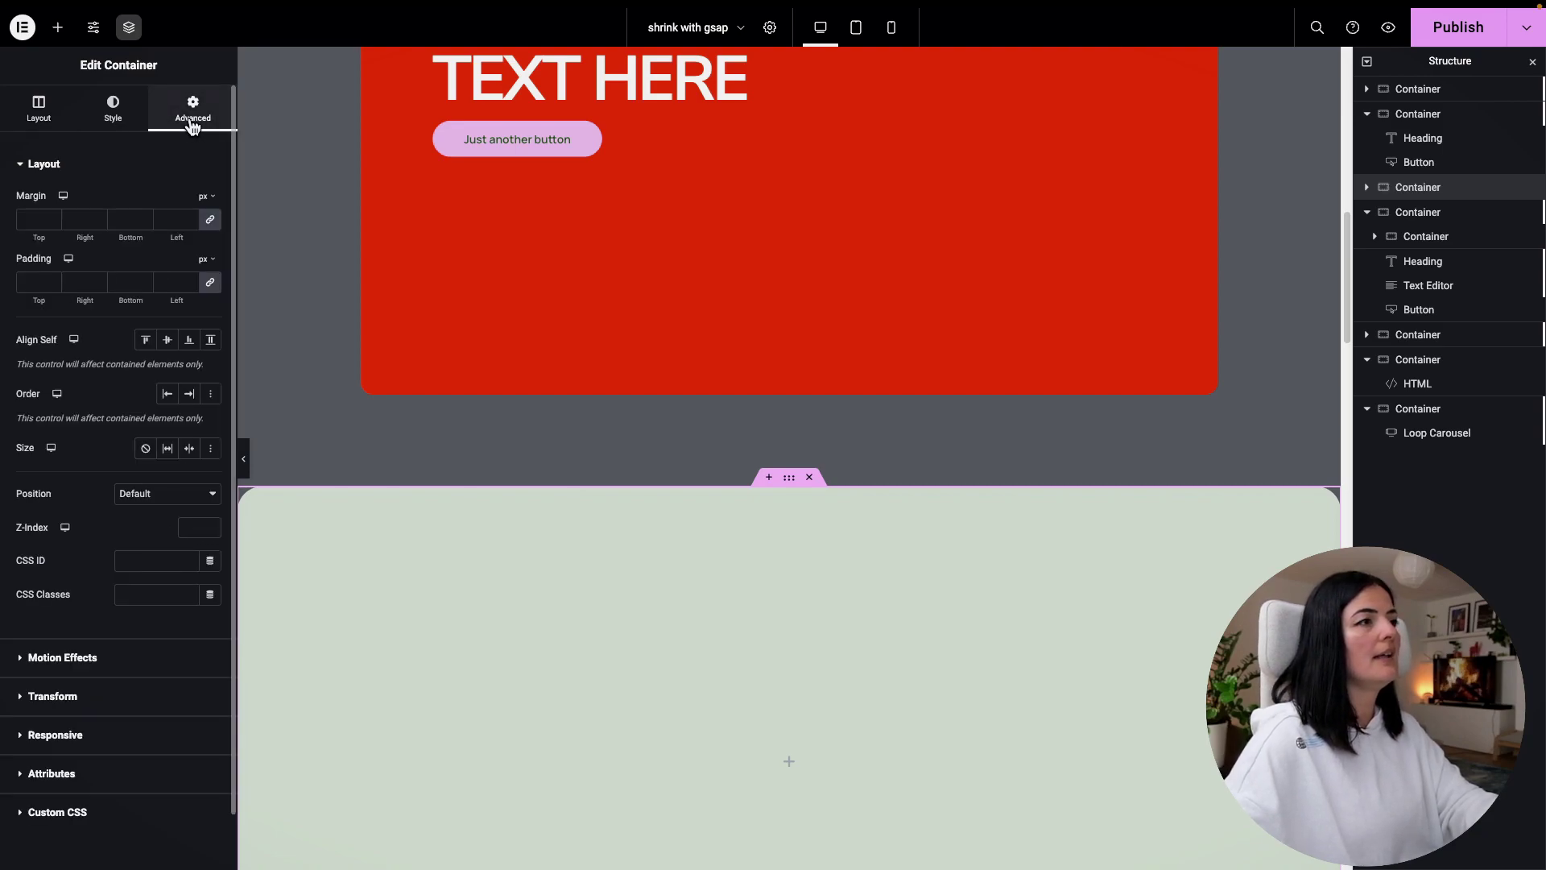
left_click(211, 283)
left_click(28, 283)
type("00")
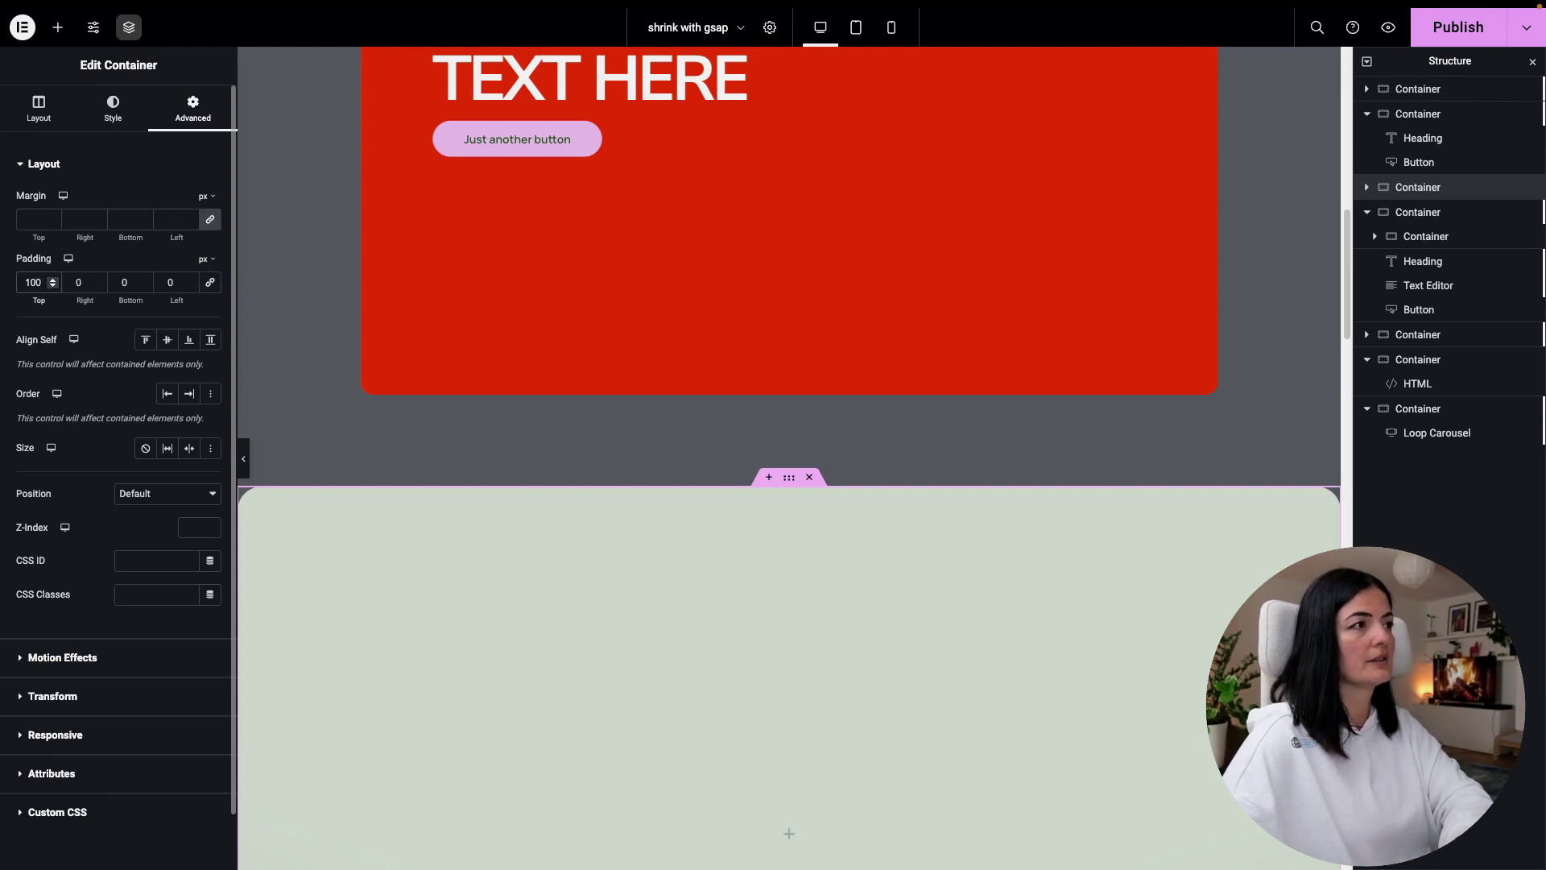
left_click(210, 283)
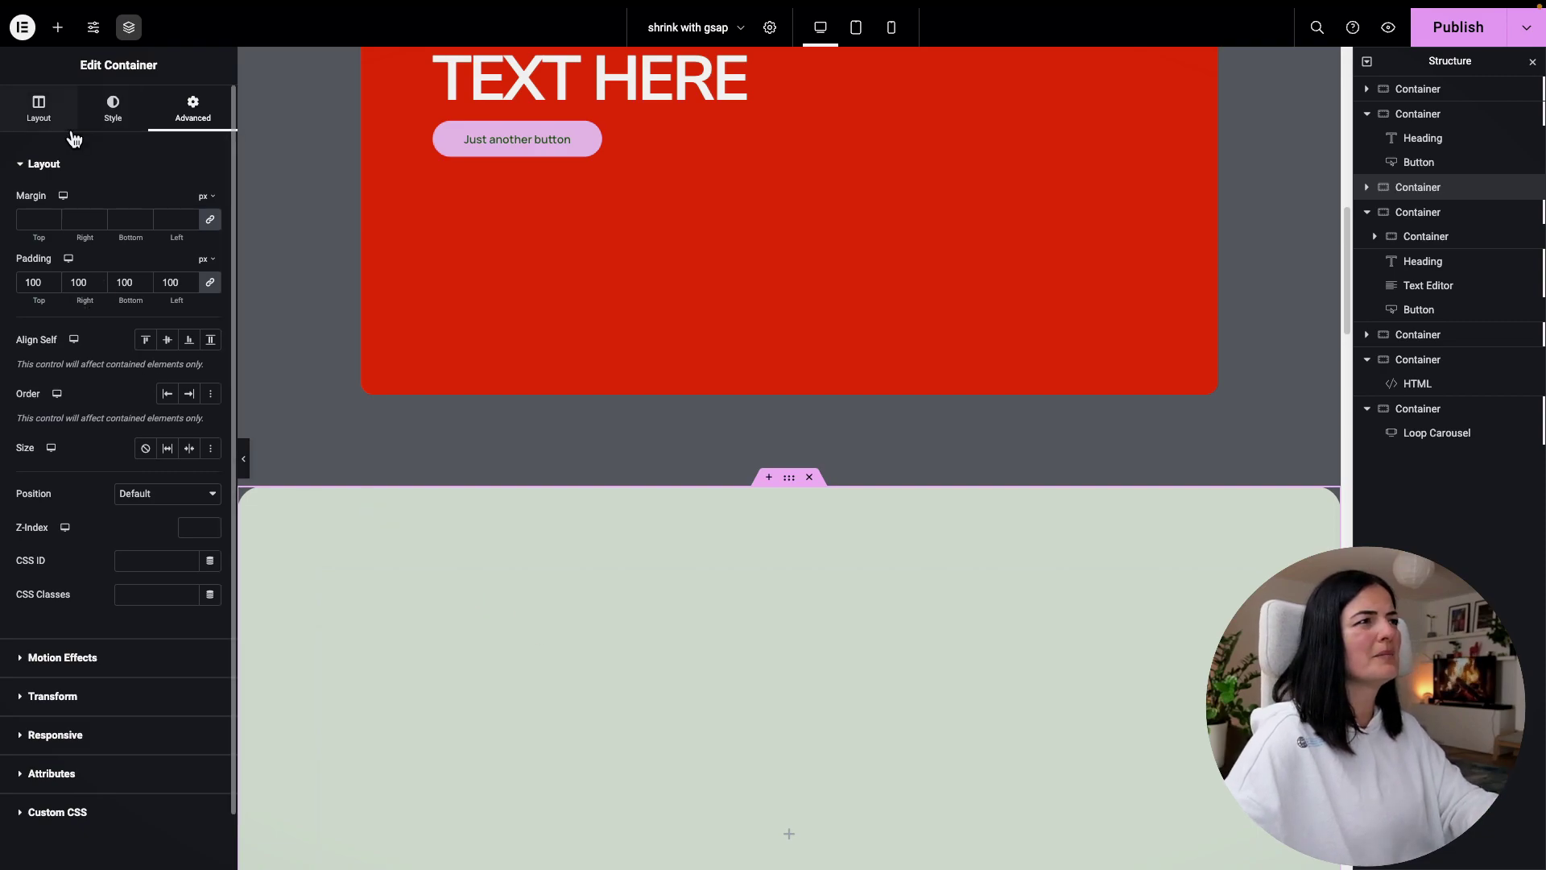
Step: Place an inner container inside the green container, with its direction set to a horizontal row
left_click(58, 29)
scroll(127, 502, "down", 2)
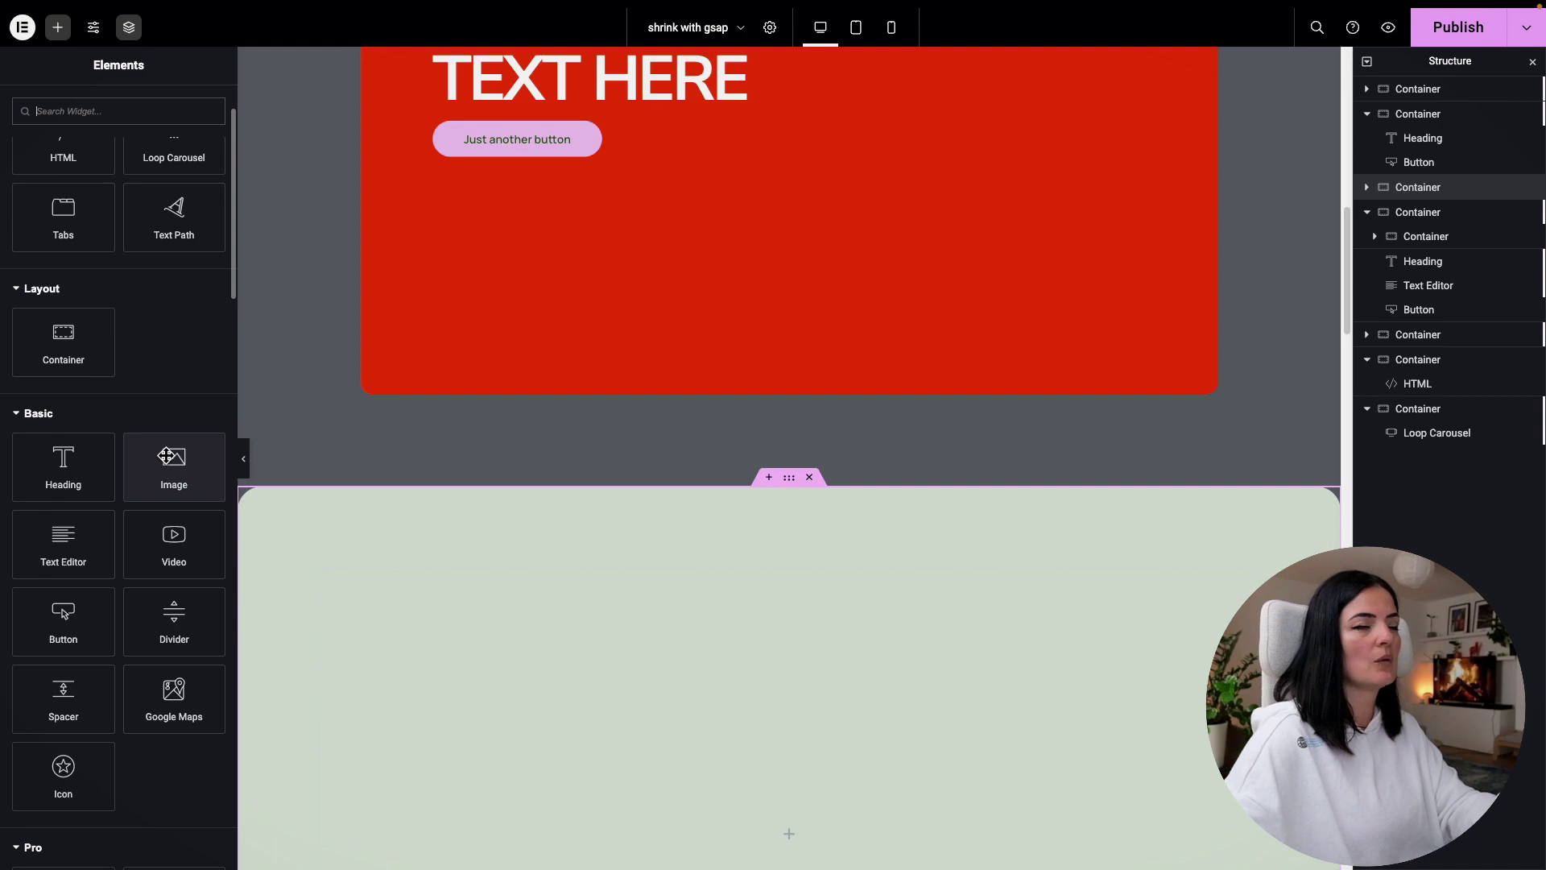
scroll(134, 378, "up", 2)
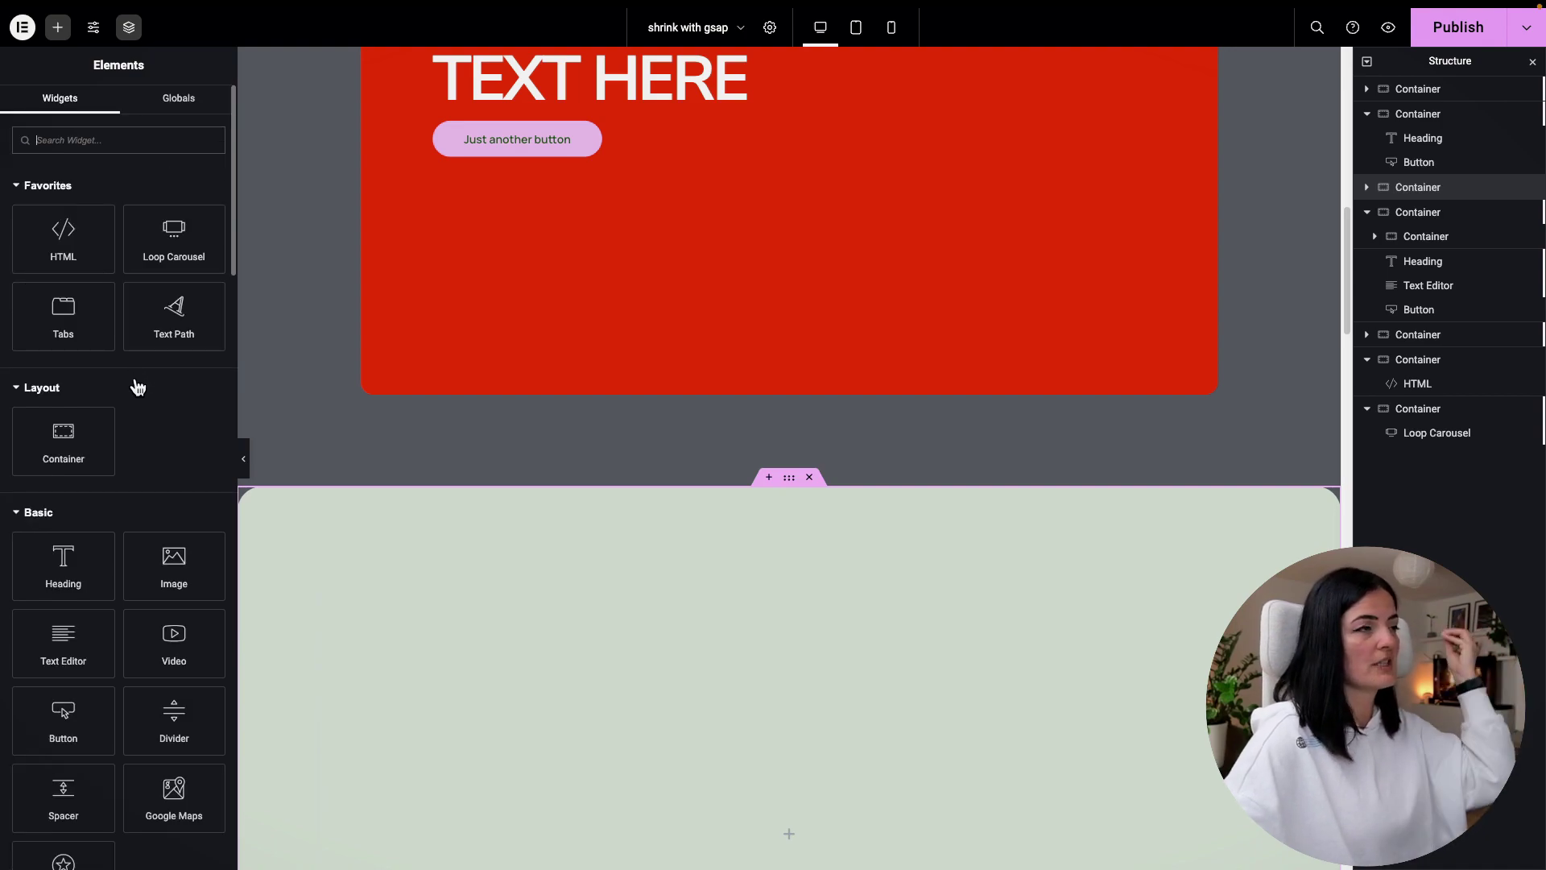
scroll(148, 431, "down", 1)
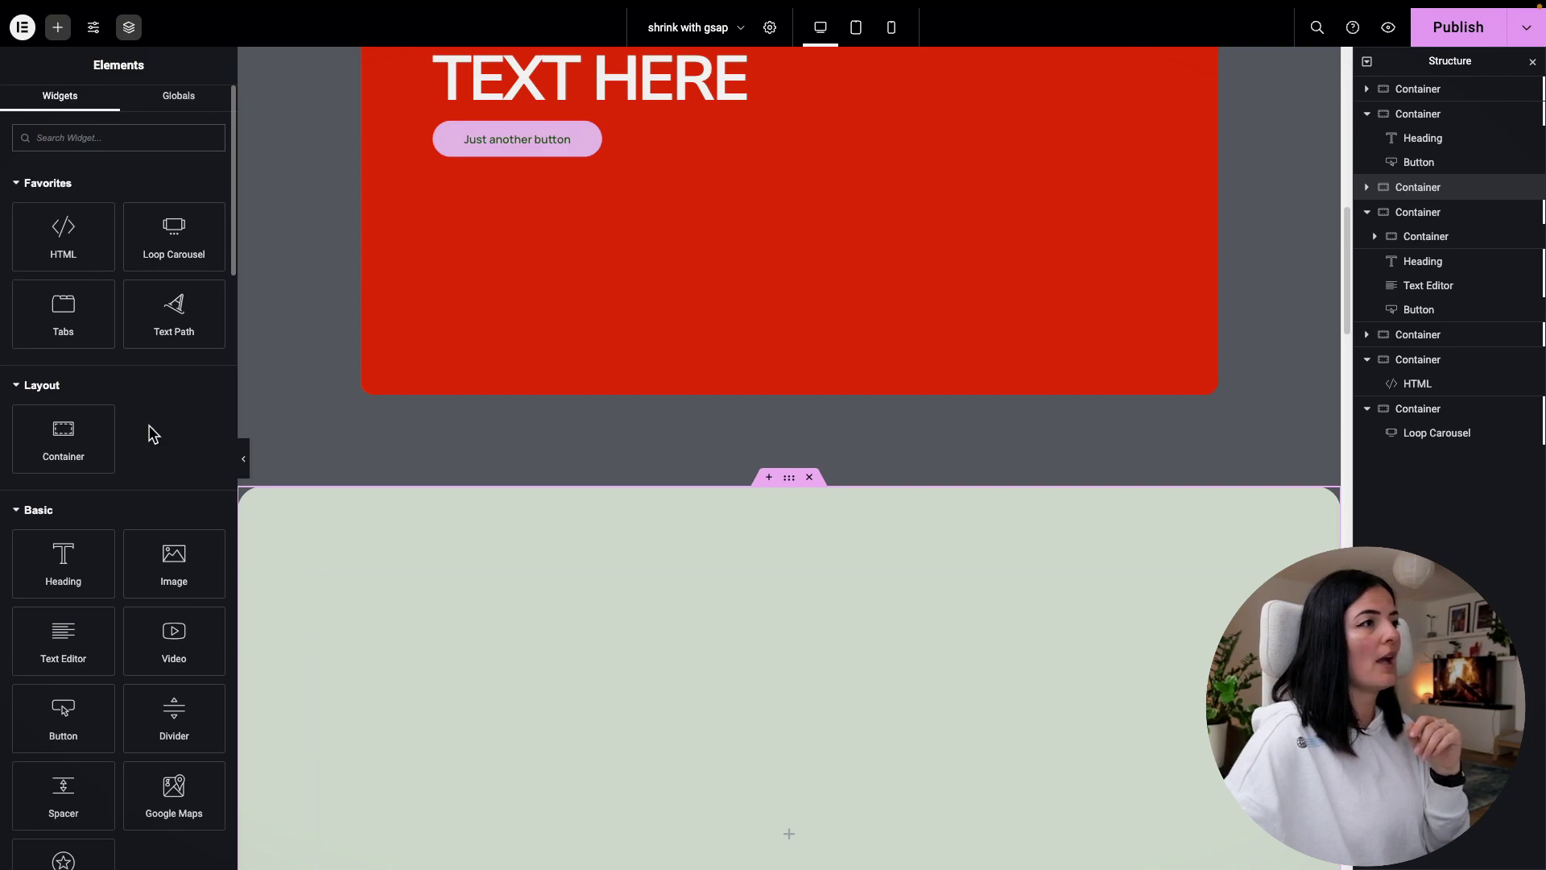
left_click_drag(69, 449, 430, 654)
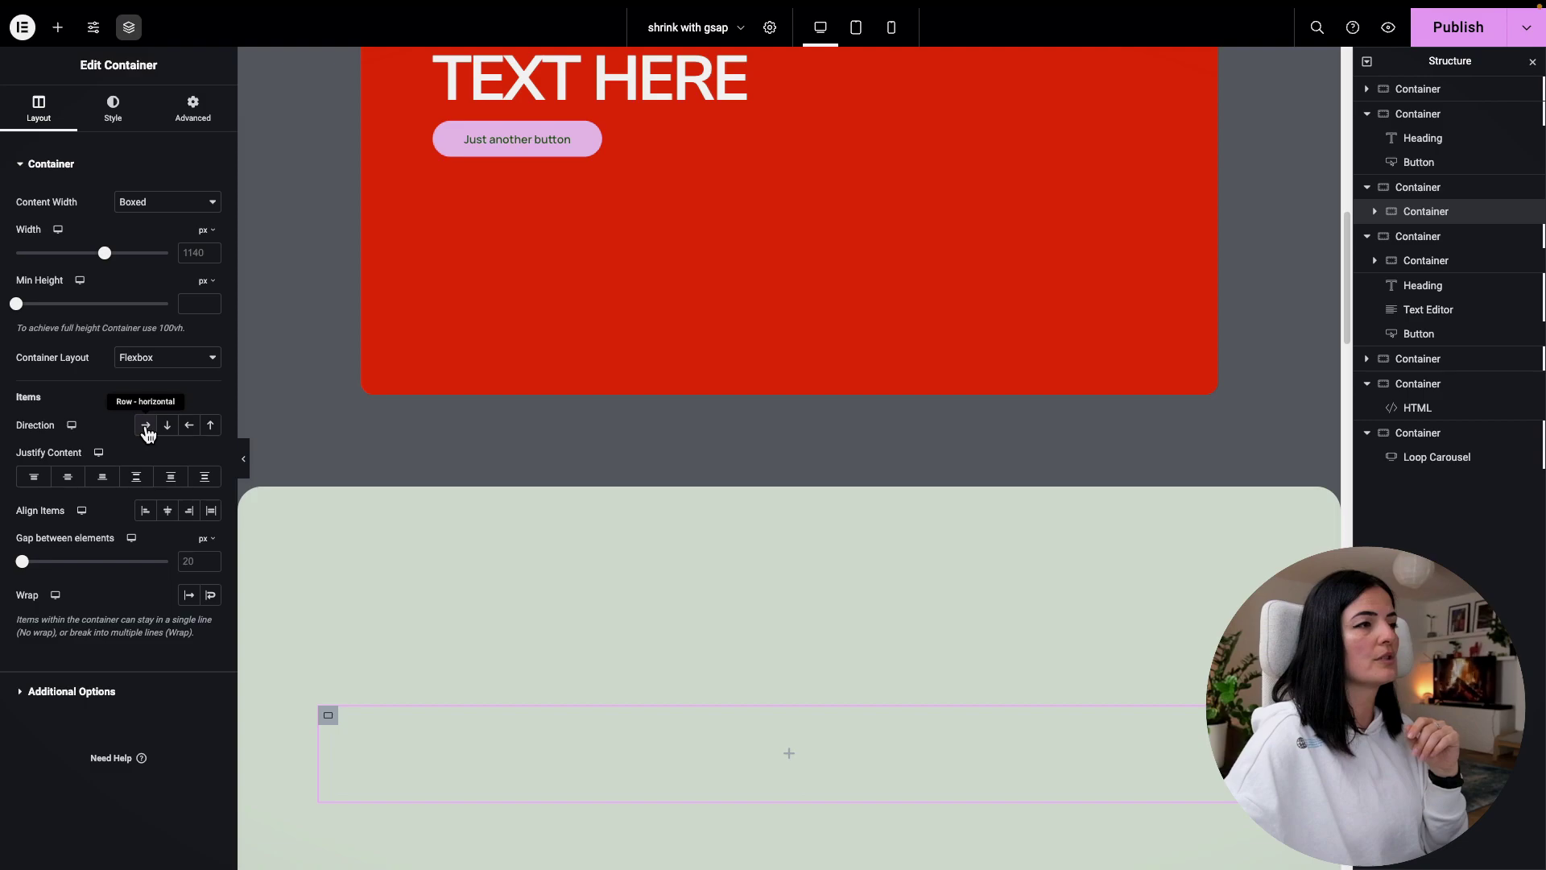
Step: Add an Image widget to the inner container and duplicate it twice to form a row of three images
left_click(57, 27)
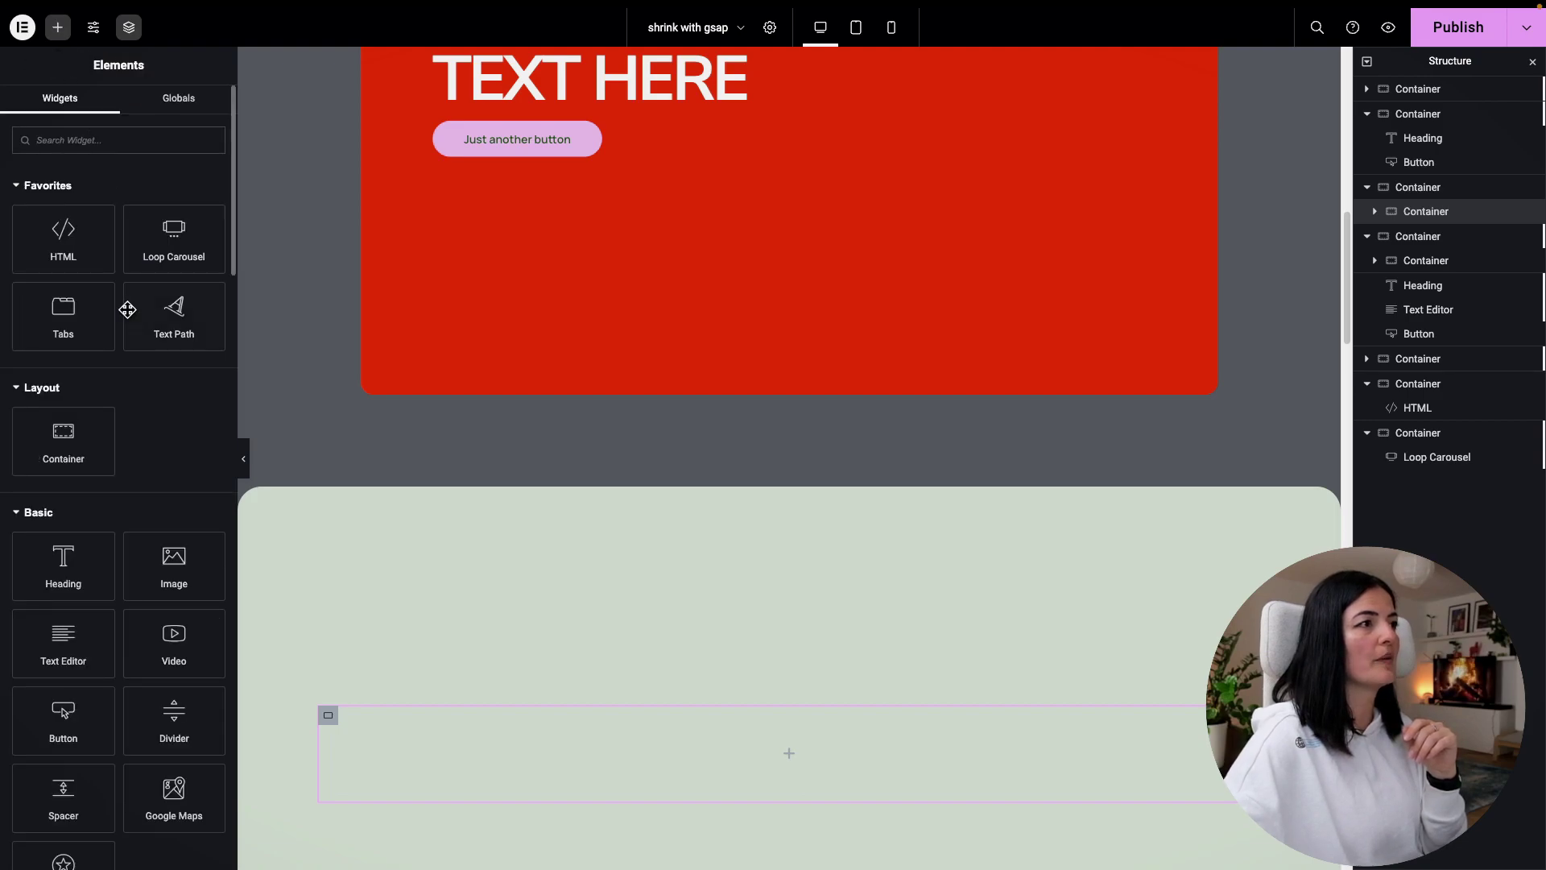
left_click_drag(129, 541, 485, 729)
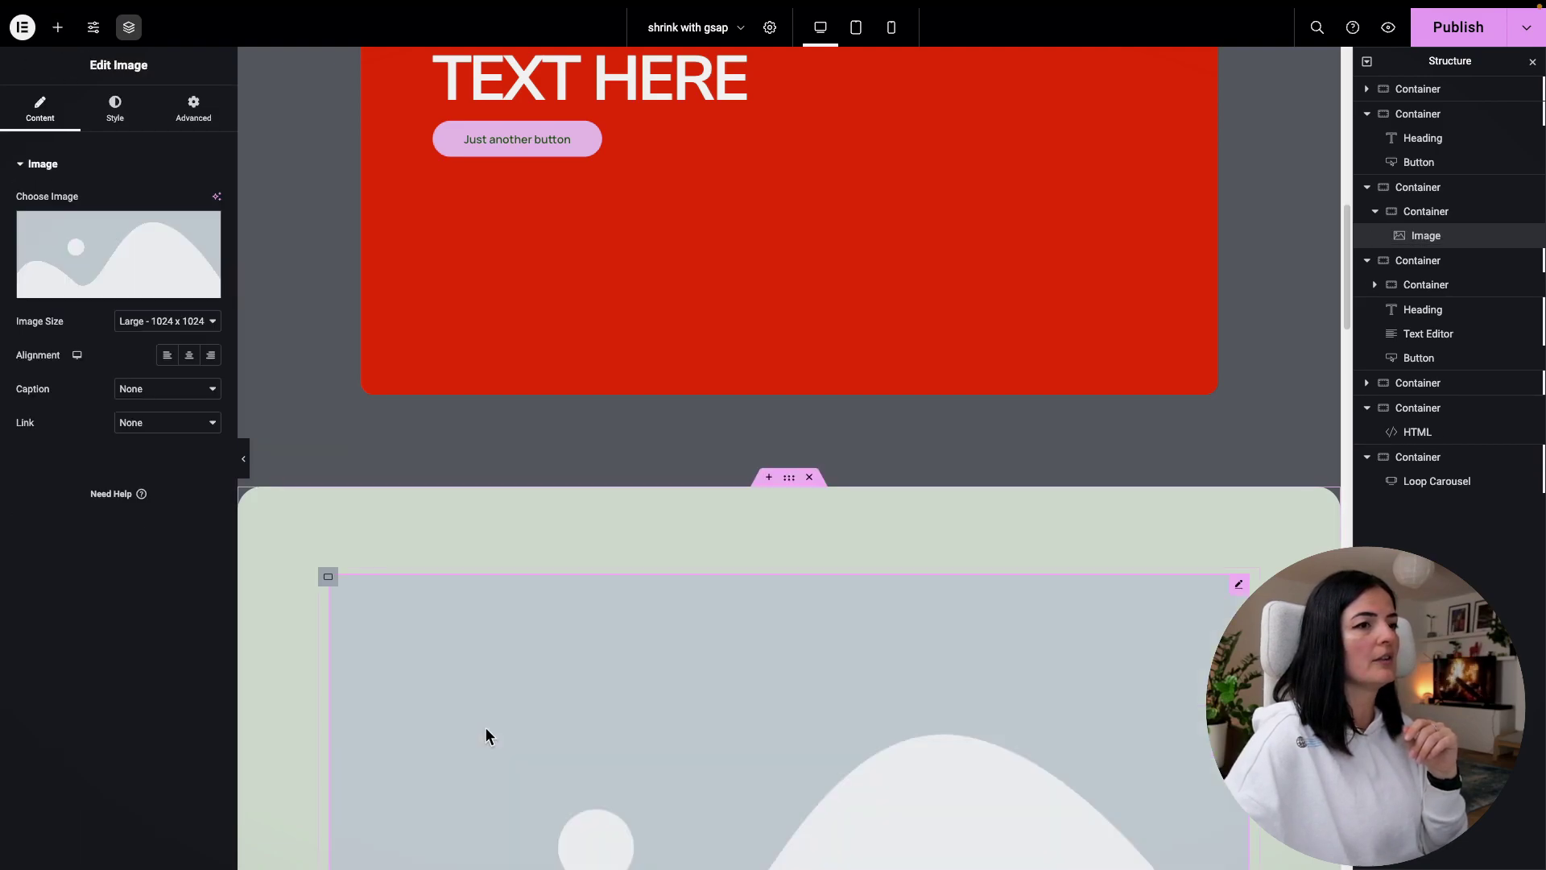
right_click(1234, 588)
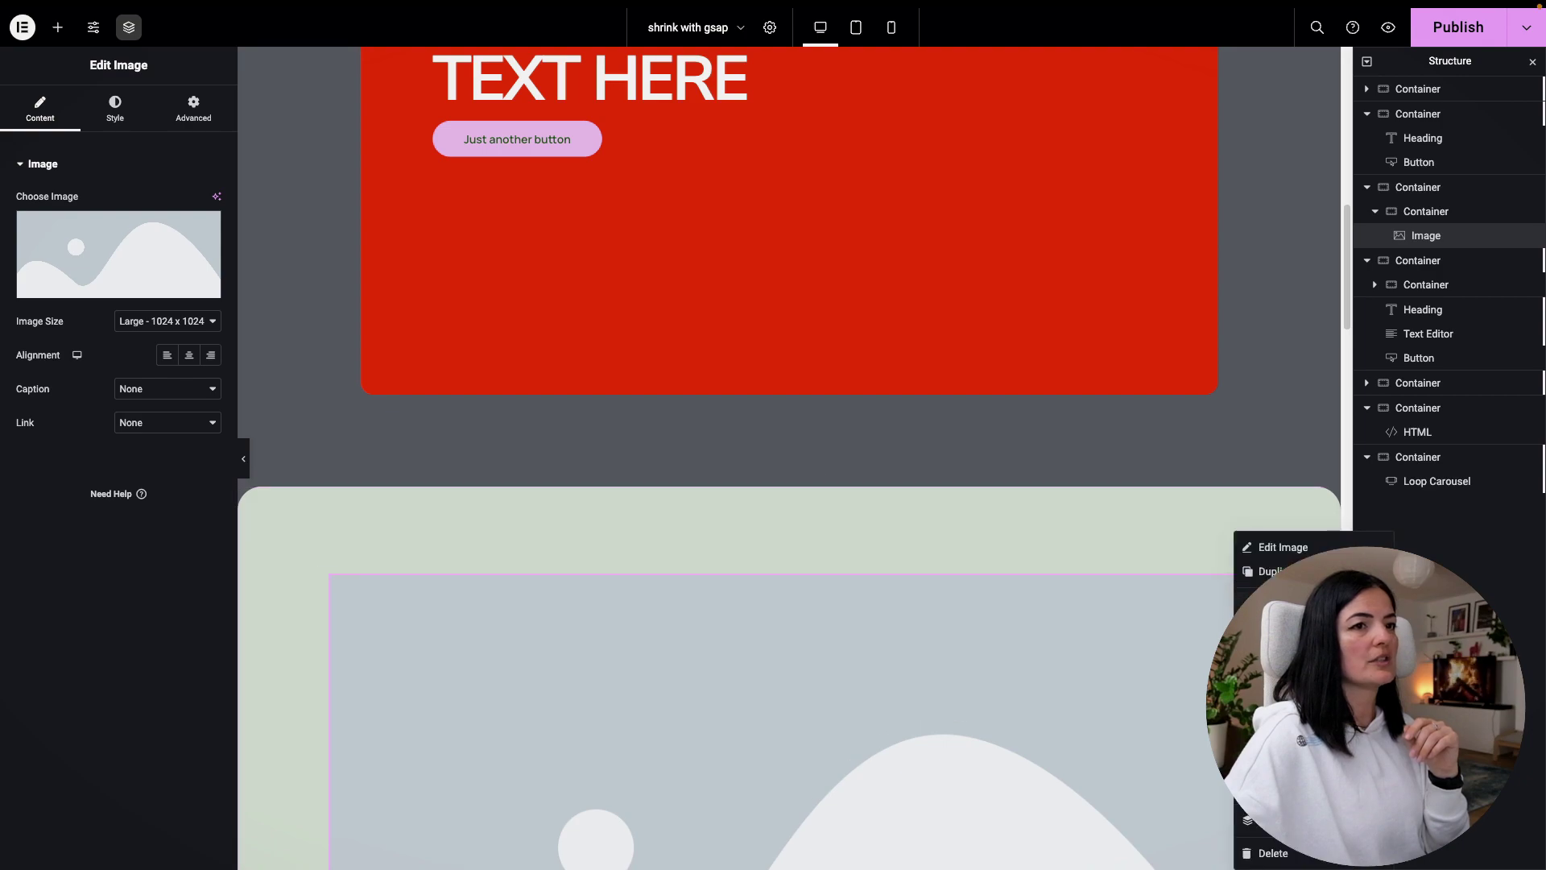
left_click(1266, 570)
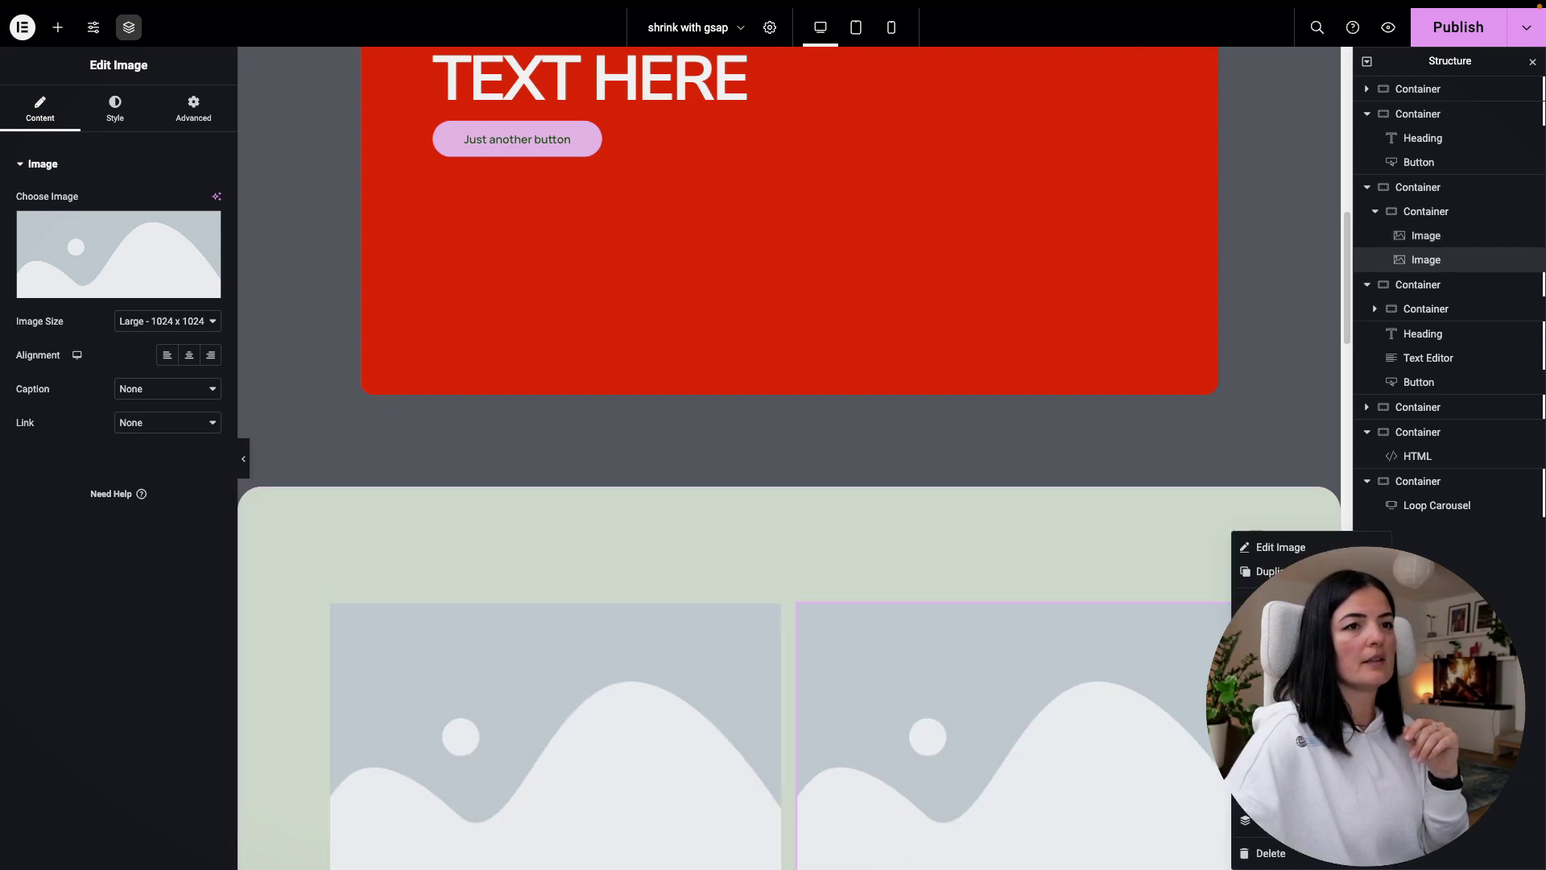
left_click(1266, 571)
Step: Replace the first placeholder in the image row with 468x468SC.DN01.jpg from the media library
left_click(546, 732)
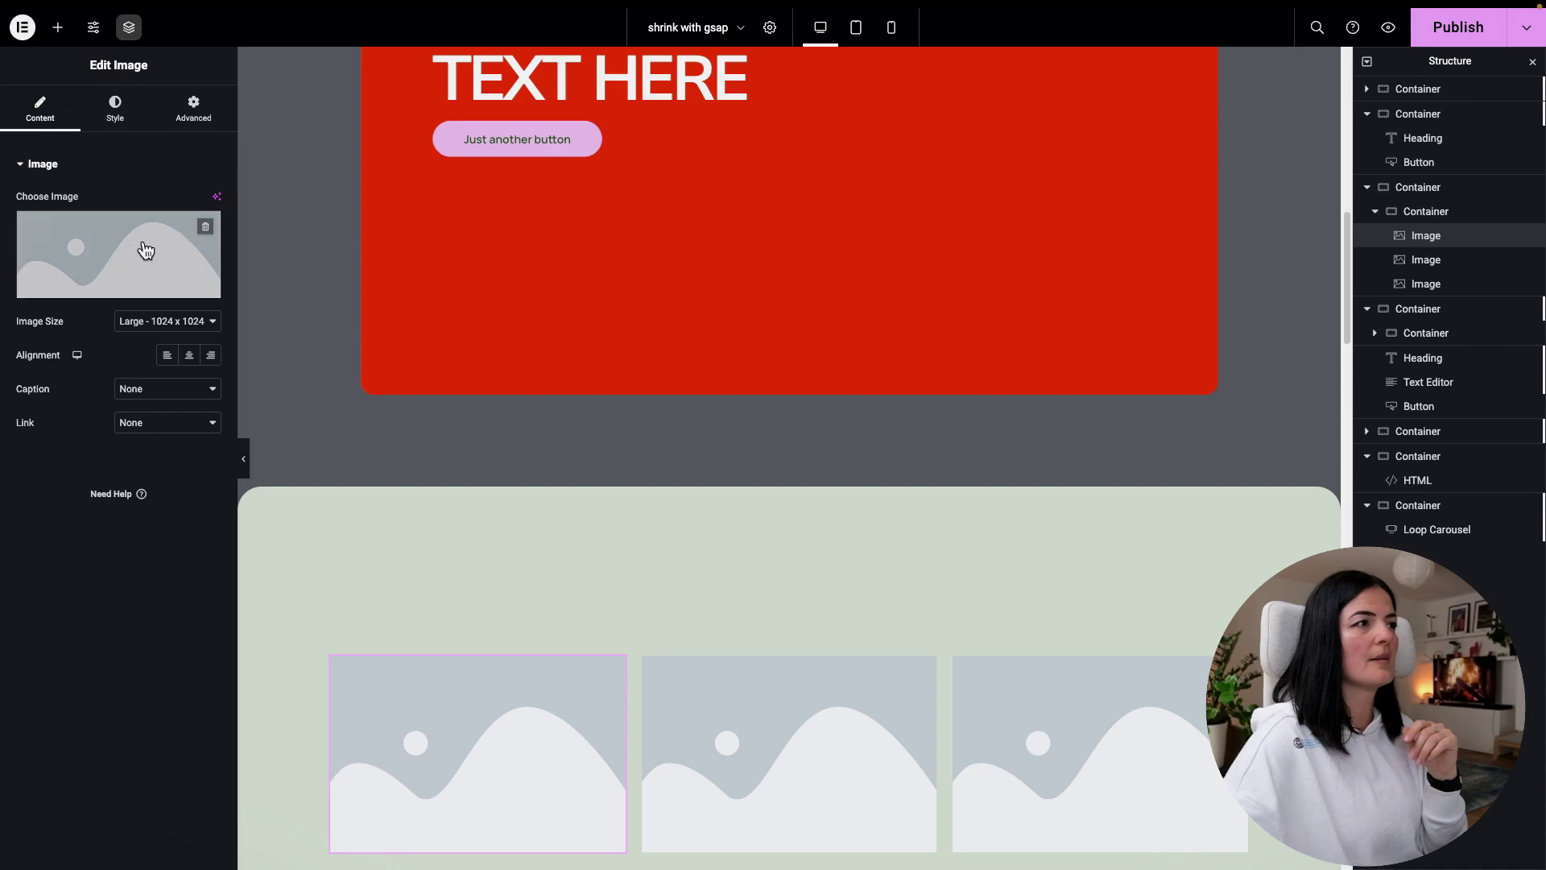
left_click(158, 242)
left_click(633, 358)
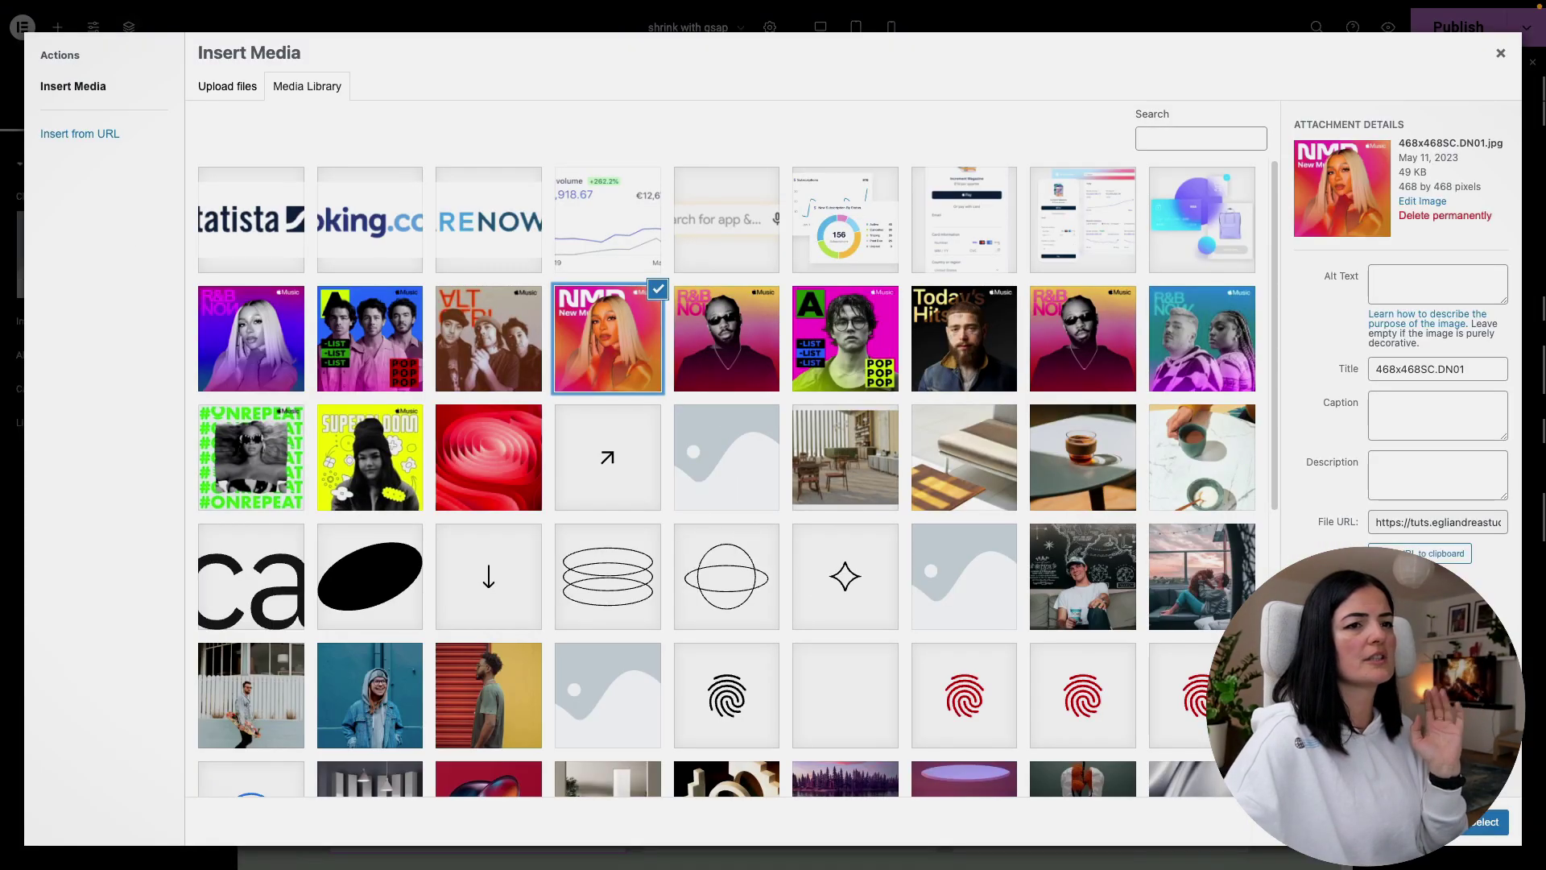
left_click(1485, 822)
Step: Replace the middle placeholder in the image row with 468x468SC.DN01-3.jpg from the media library
left_click(746, 689)
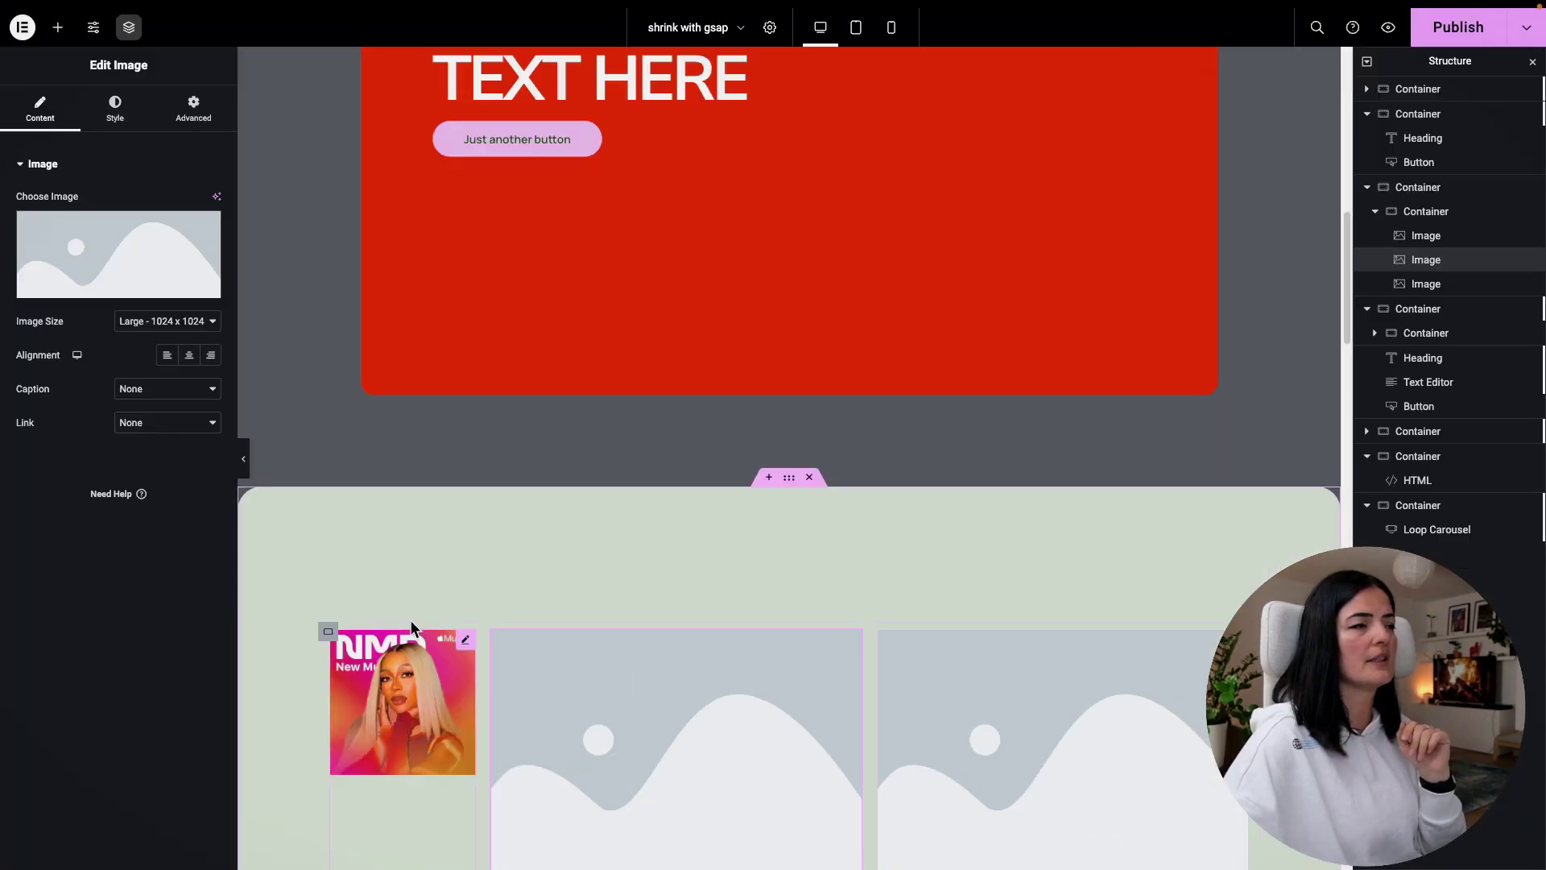
left_click(157, 248)
left_click(872, 360)
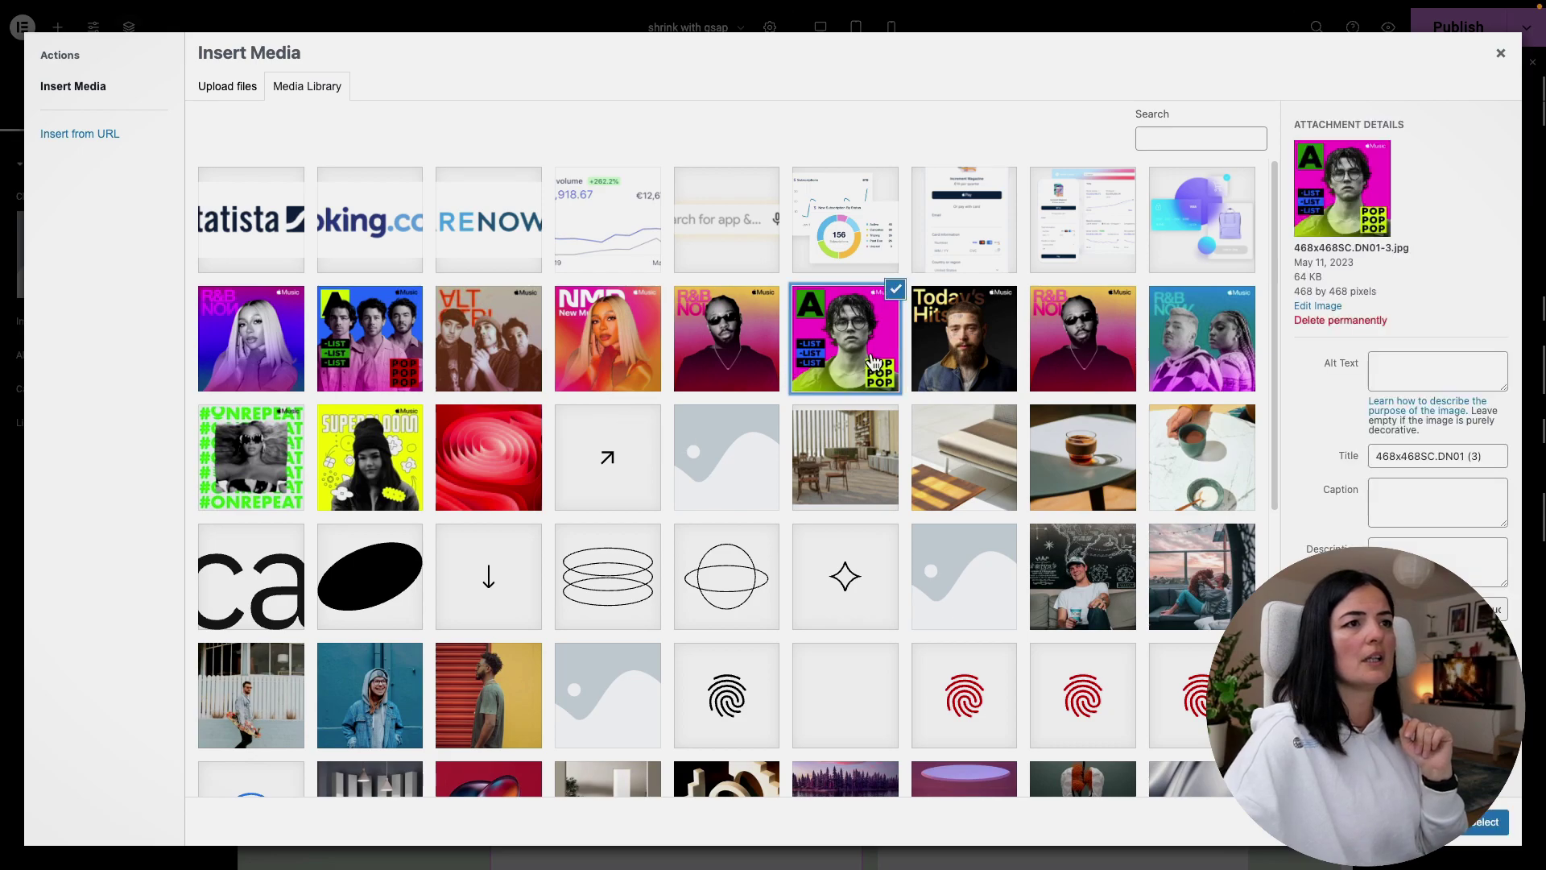
left_click(1486, 822)
Step: Replace the third placeholder in the image row with 468x468SC.DN01-5.jpg from the media library
left_click(934, 596)
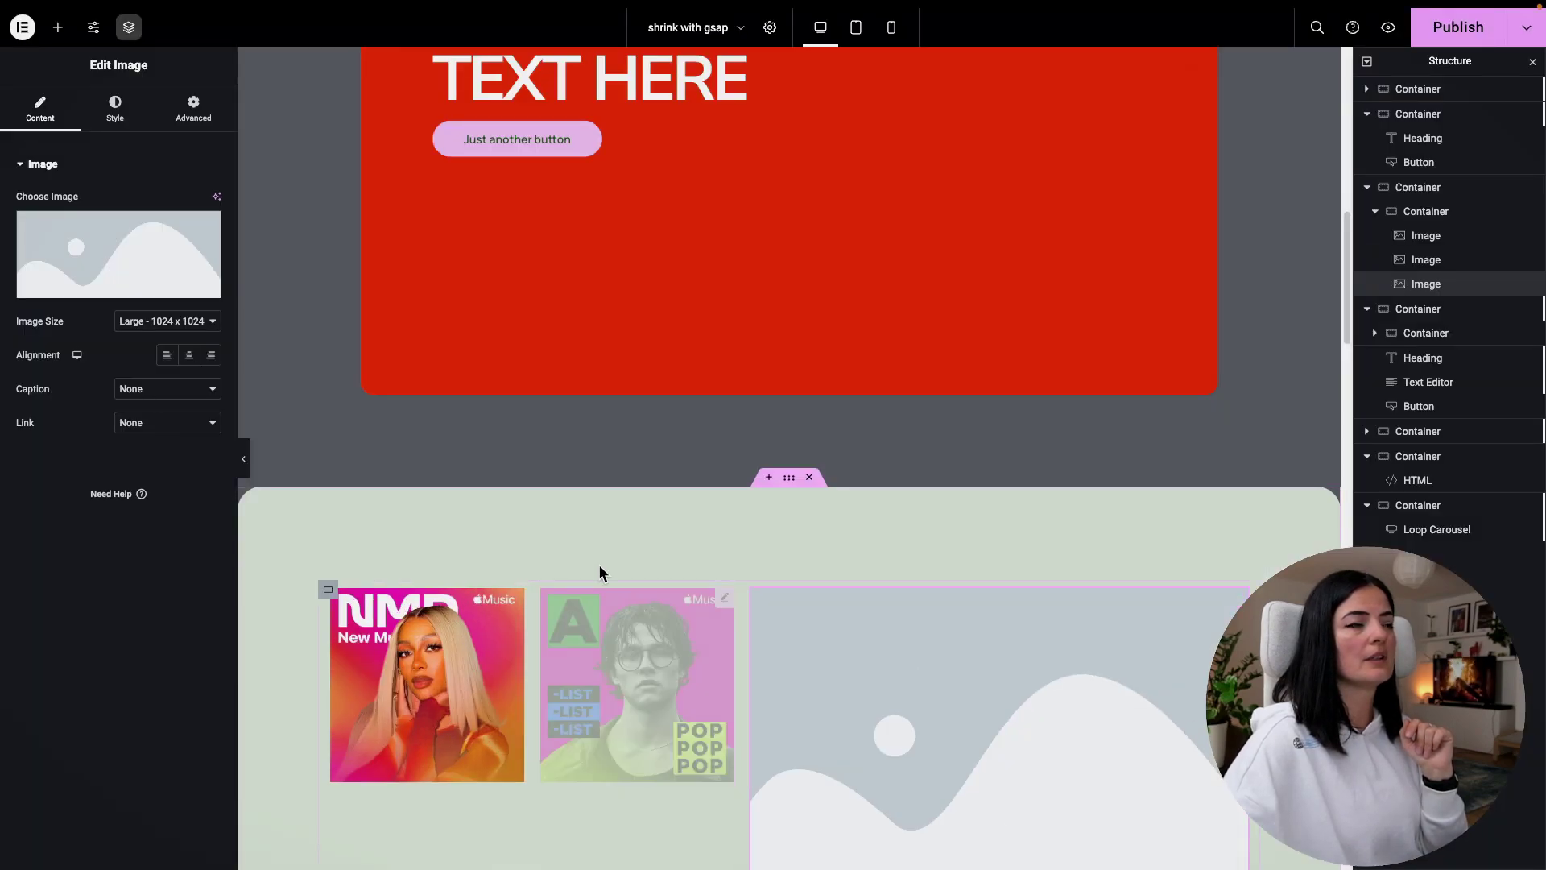
left_click(97, 226)
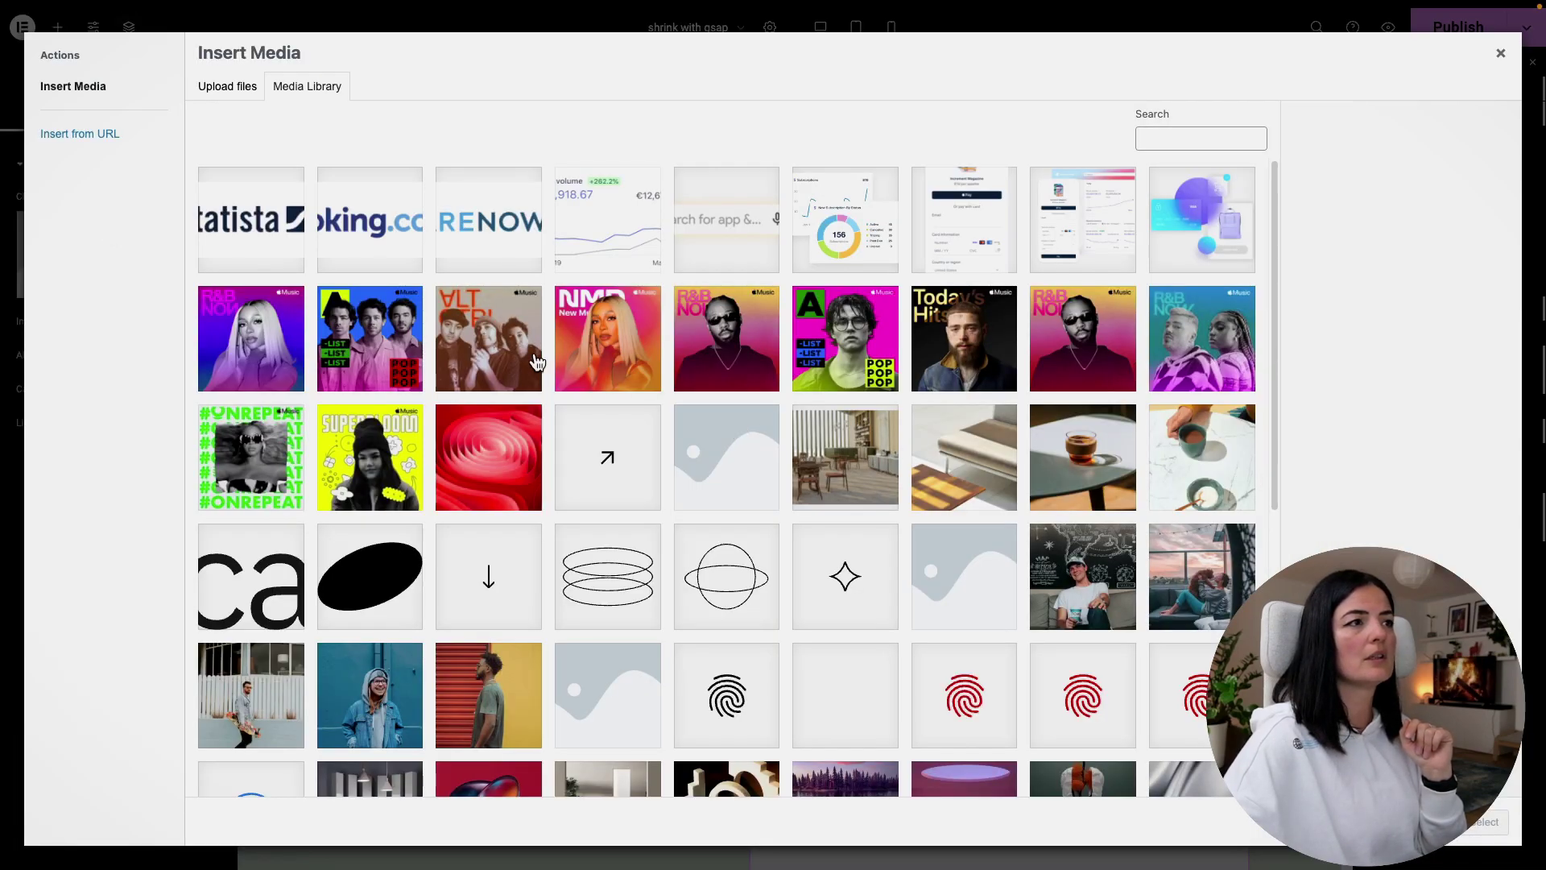
left_click(271, 348)
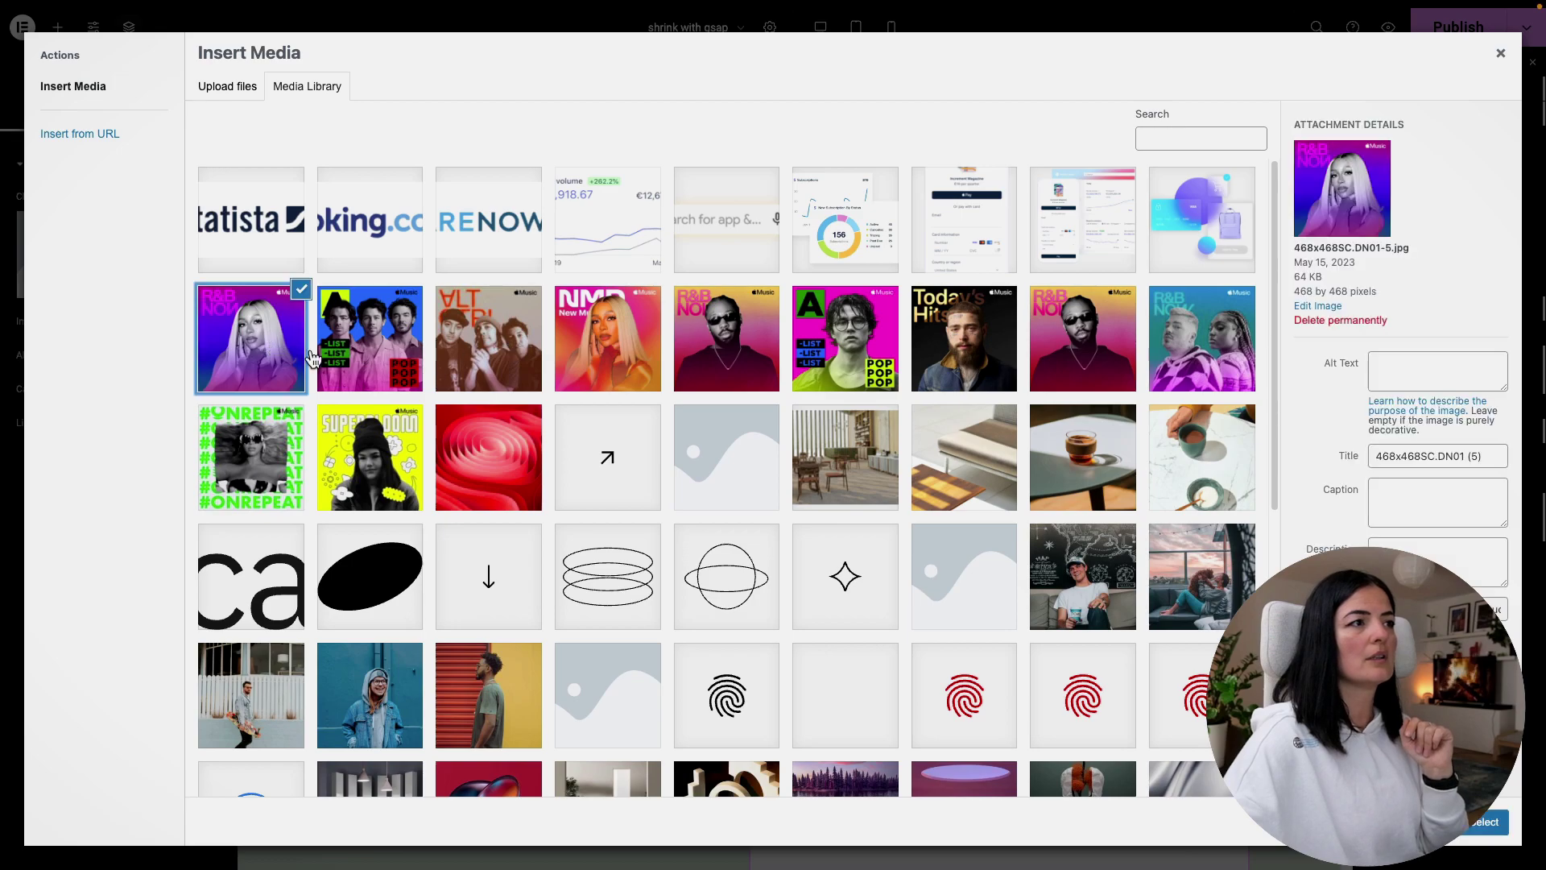
left_click(1484, 824)
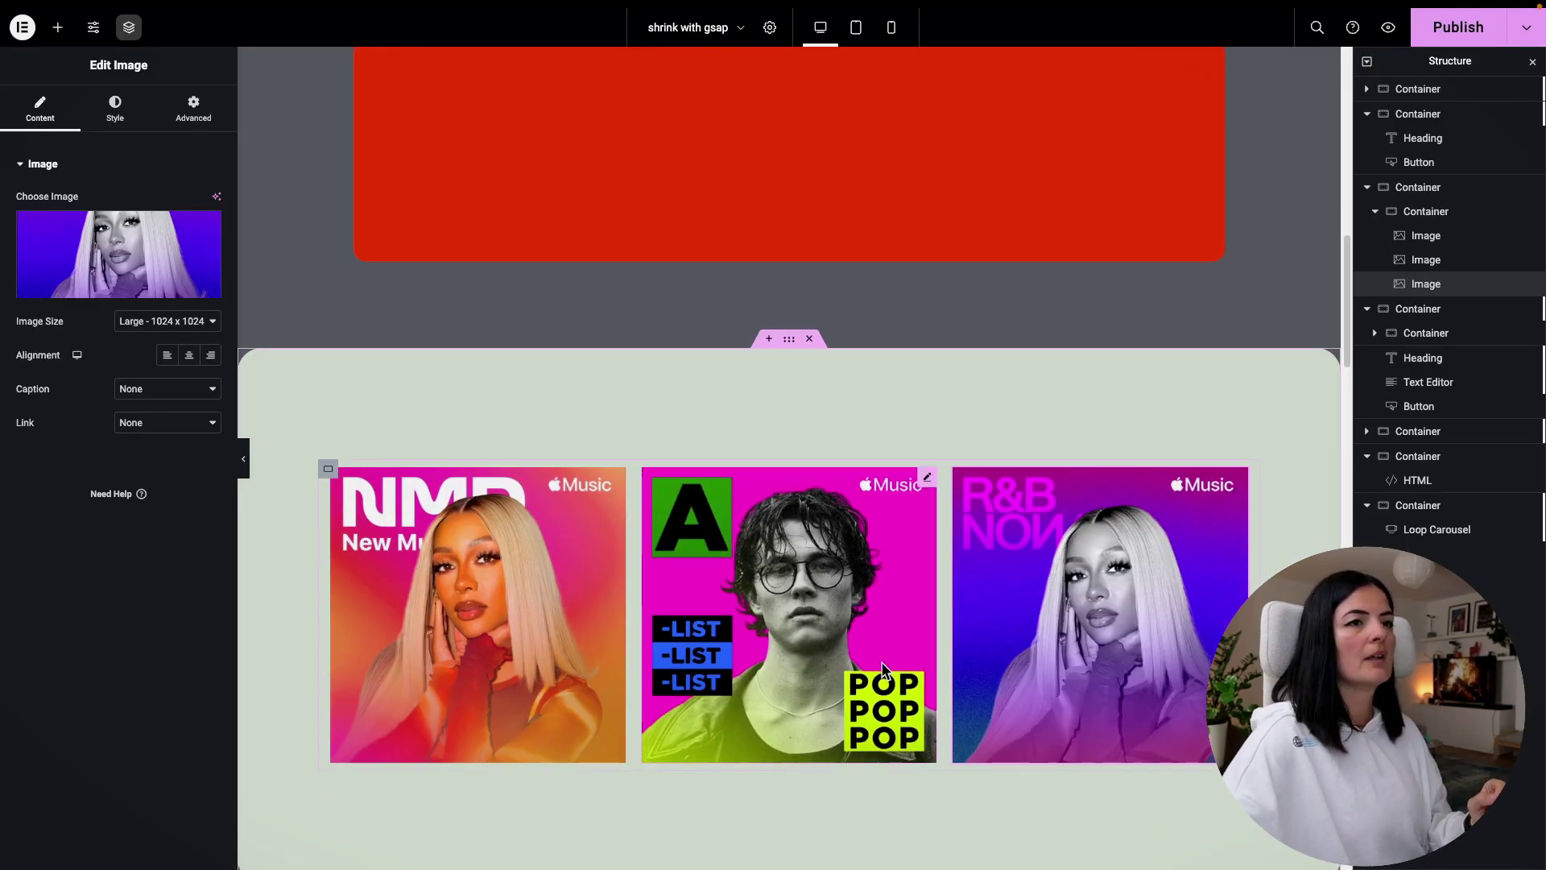
Step: Add a Heading widget to the green container and place it below the inner container holding the three images
scroll(875, 666, "down", 1)
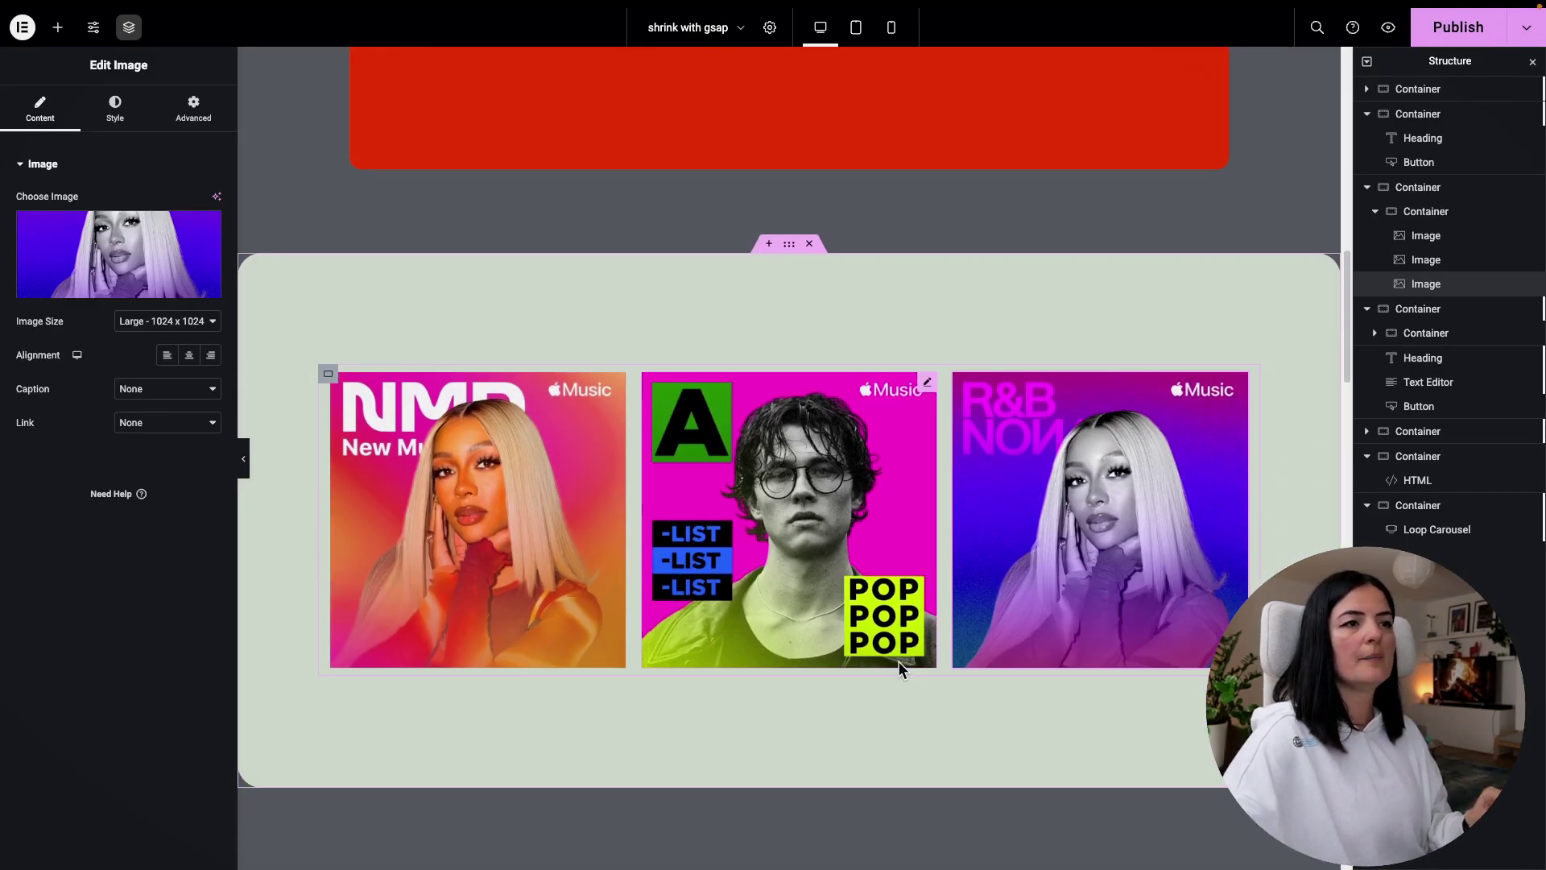
left_click(58, 29)
left_click_drag(121, 562, 442, 680)
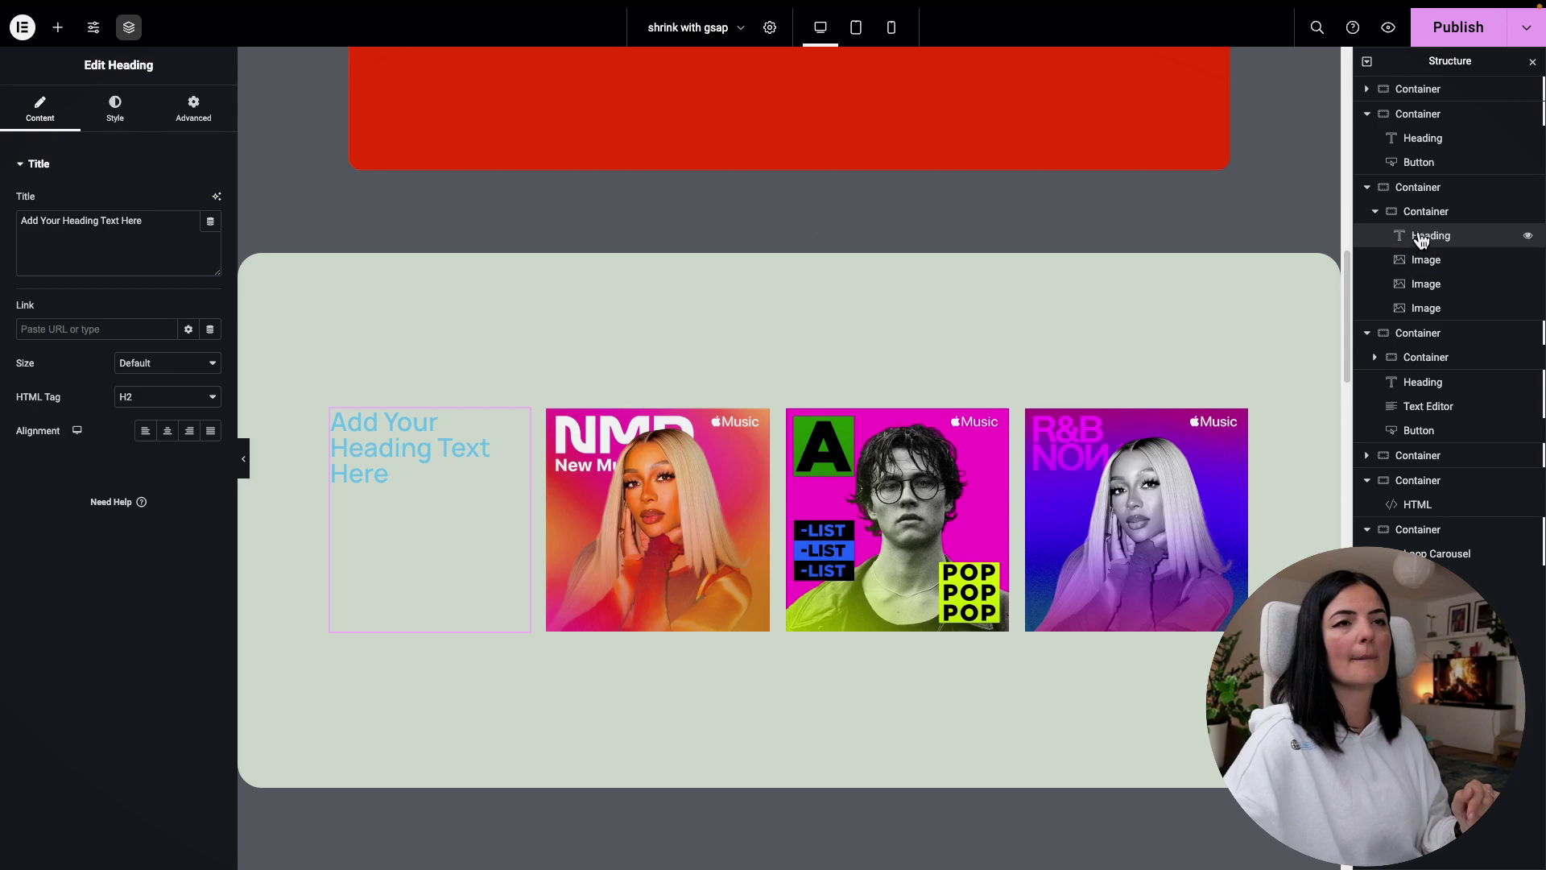
left_click_drag(1421, 238, 1424, 211)
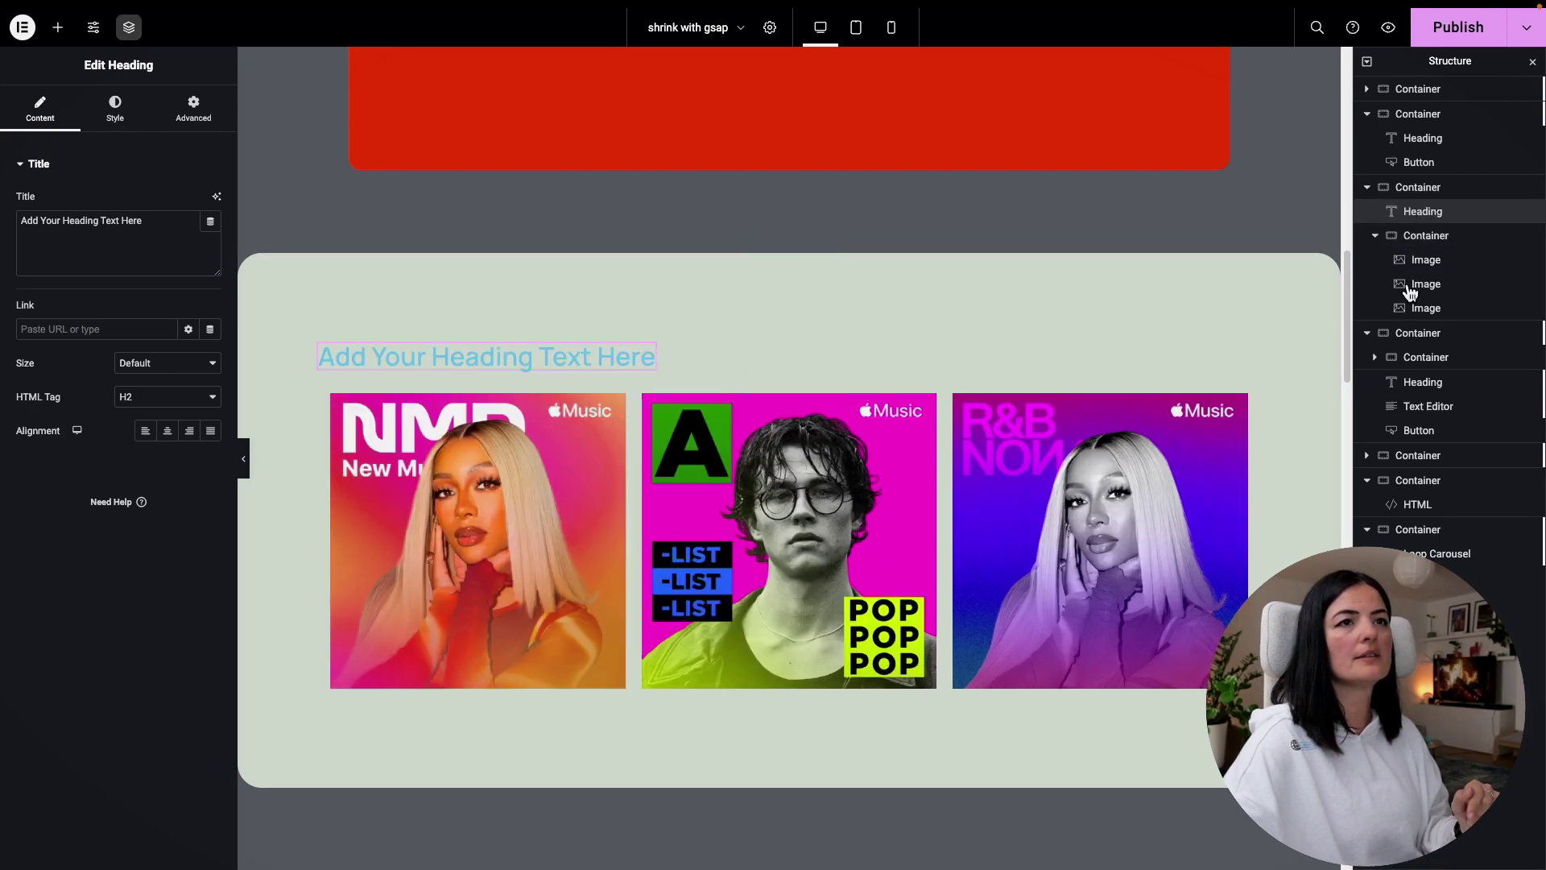
left_click(1375, 236)
left_click_drag(1410, 220, 1419, 242)
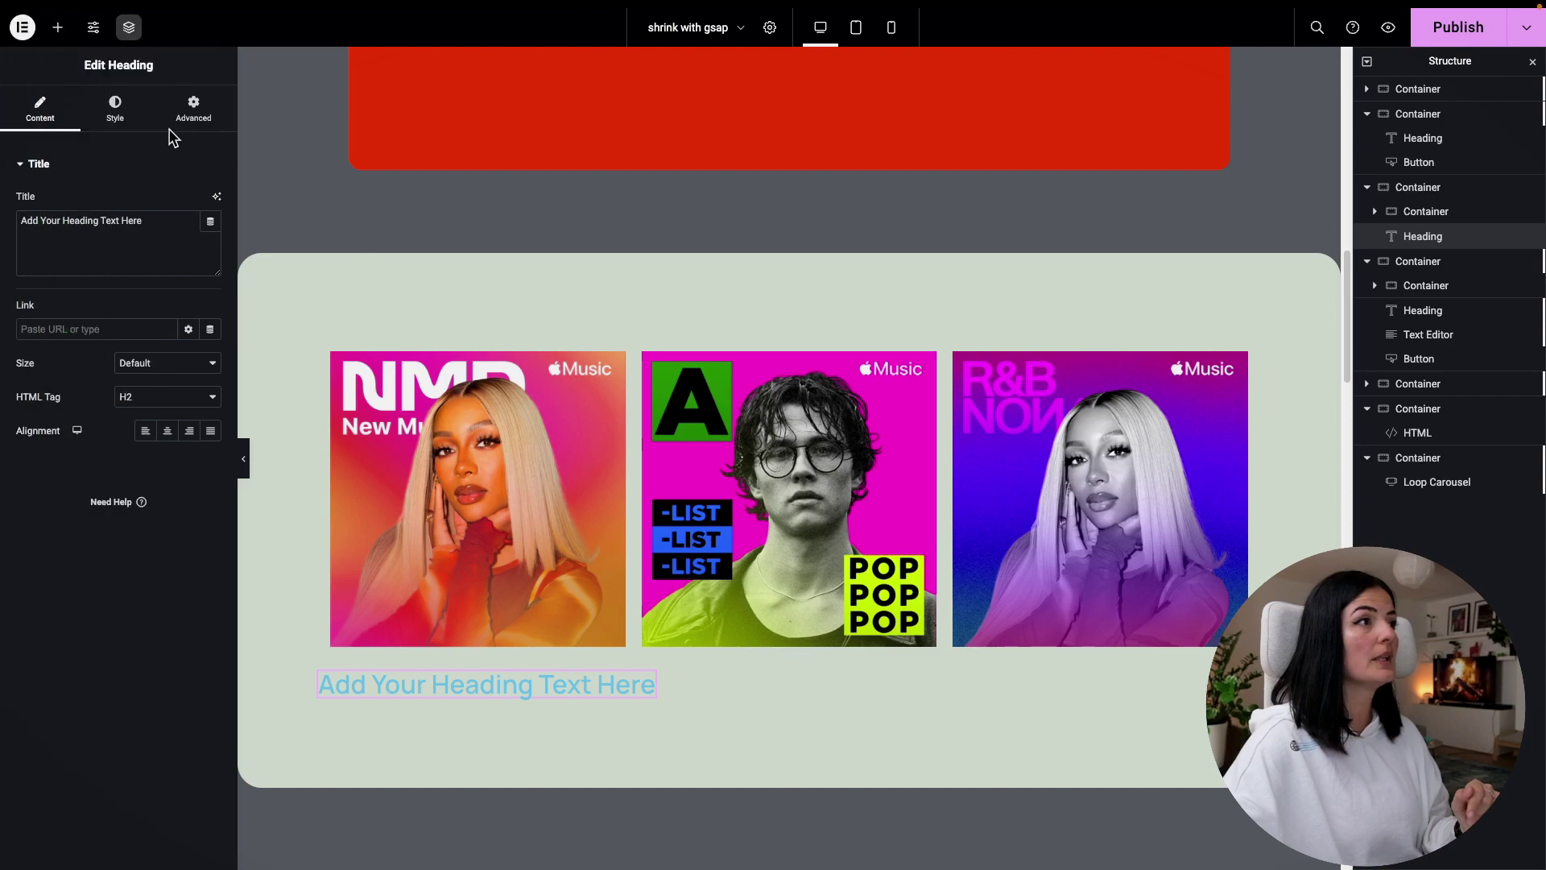
Step: Set the new heading's text color to white, #FFFFFF
left_click(113, 113)
left_click(211, 201)
left_click_drag(179, 293, 104, 266)
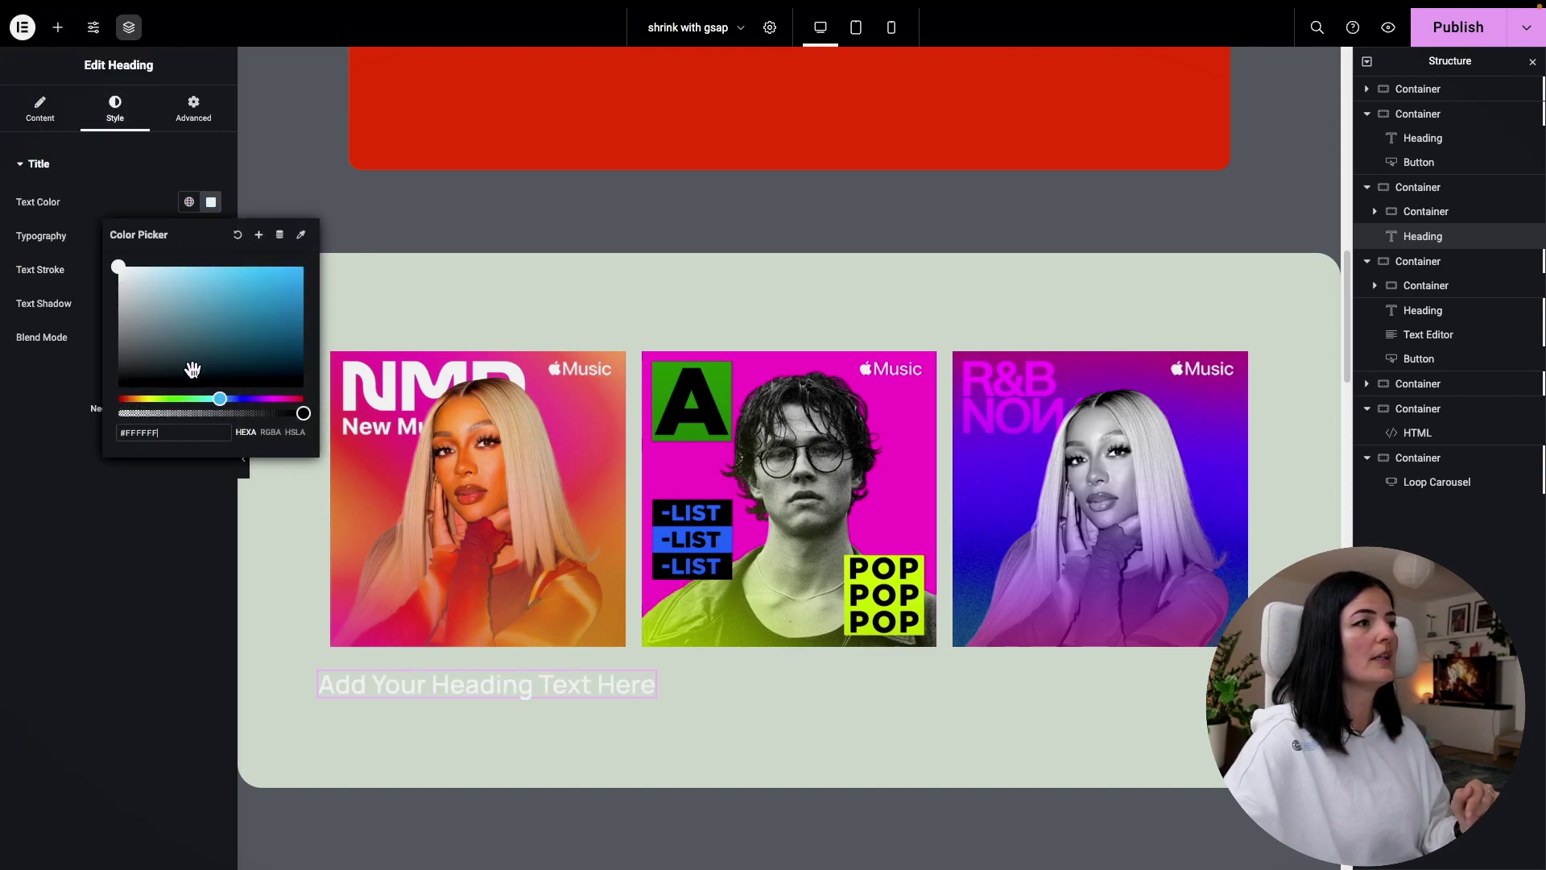
left_click(133, 512)
Step: Set the heading's font size to 4 rem and its weight to 700 (Bold)
left_click(211, 238)
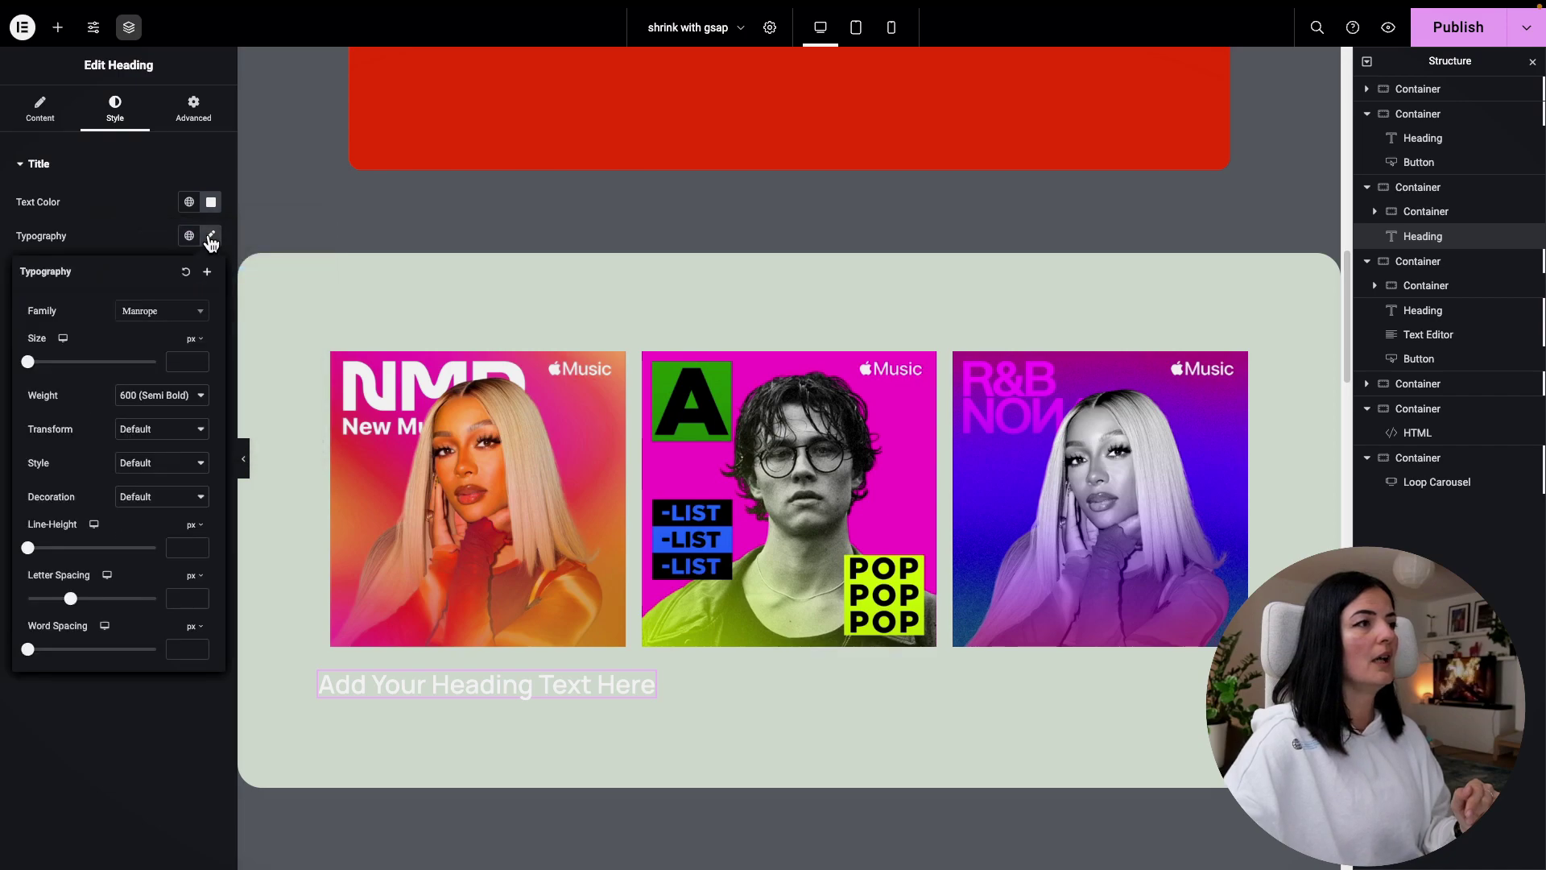
left_click(187, 317)
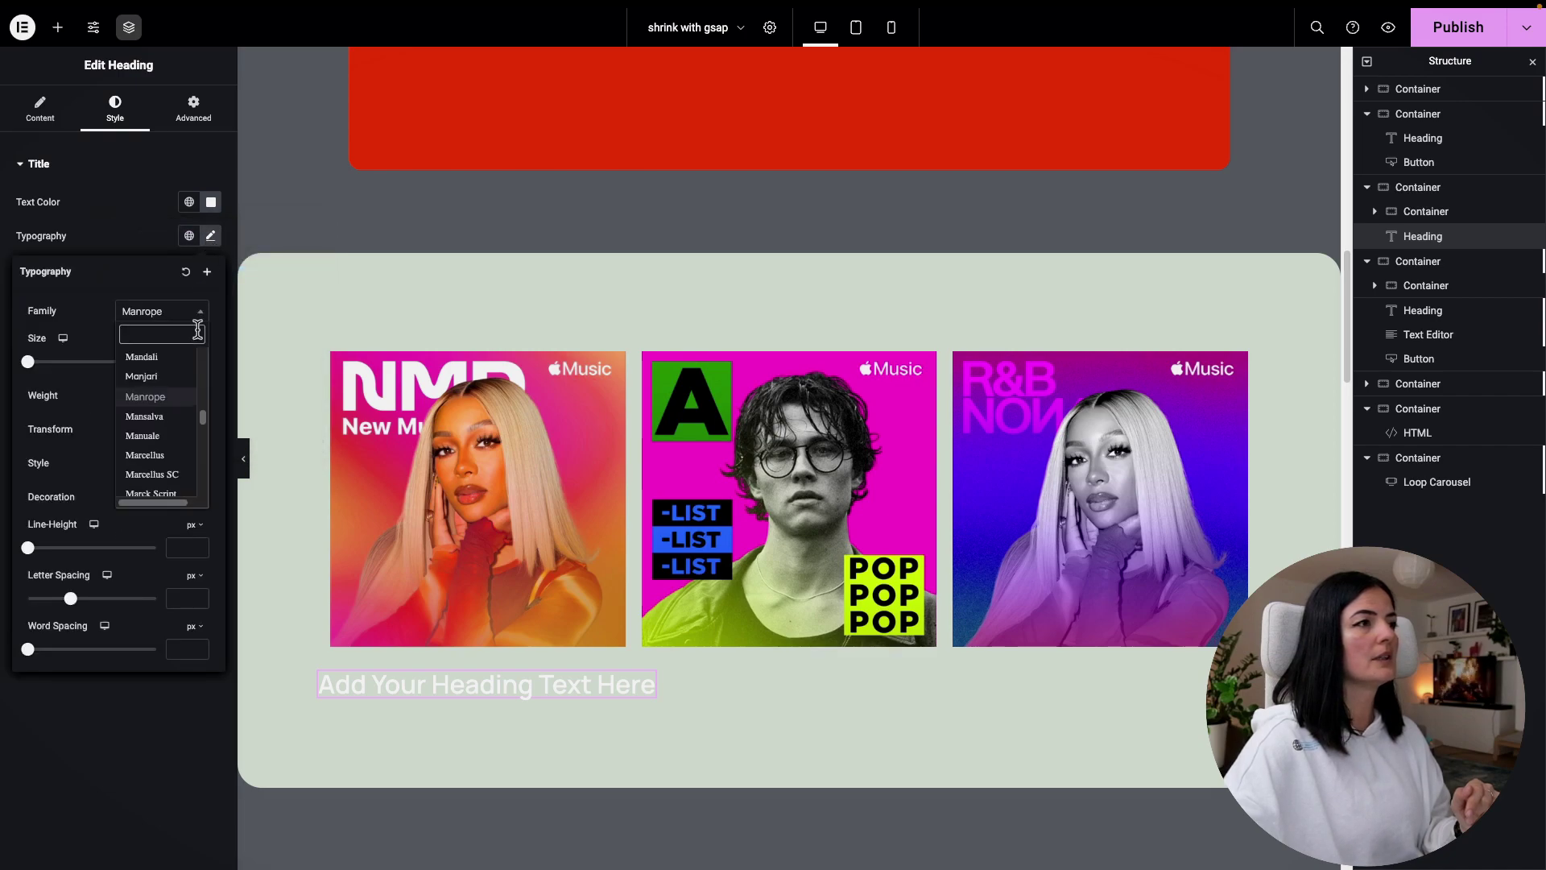
left_click(153, 318)
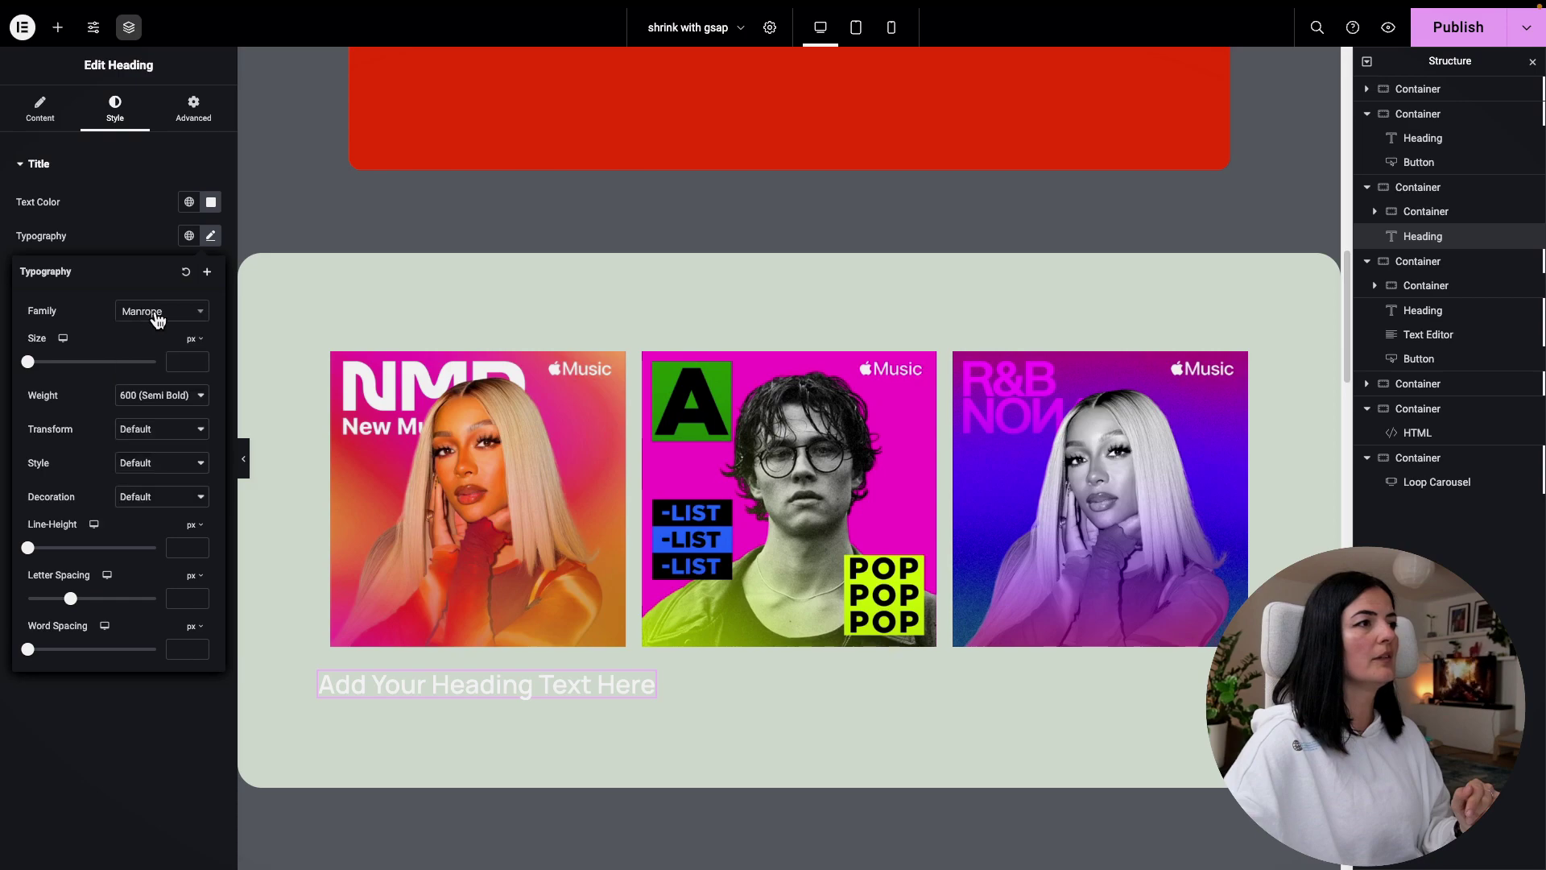
left_click(199, 341)
left_click(192, 386)
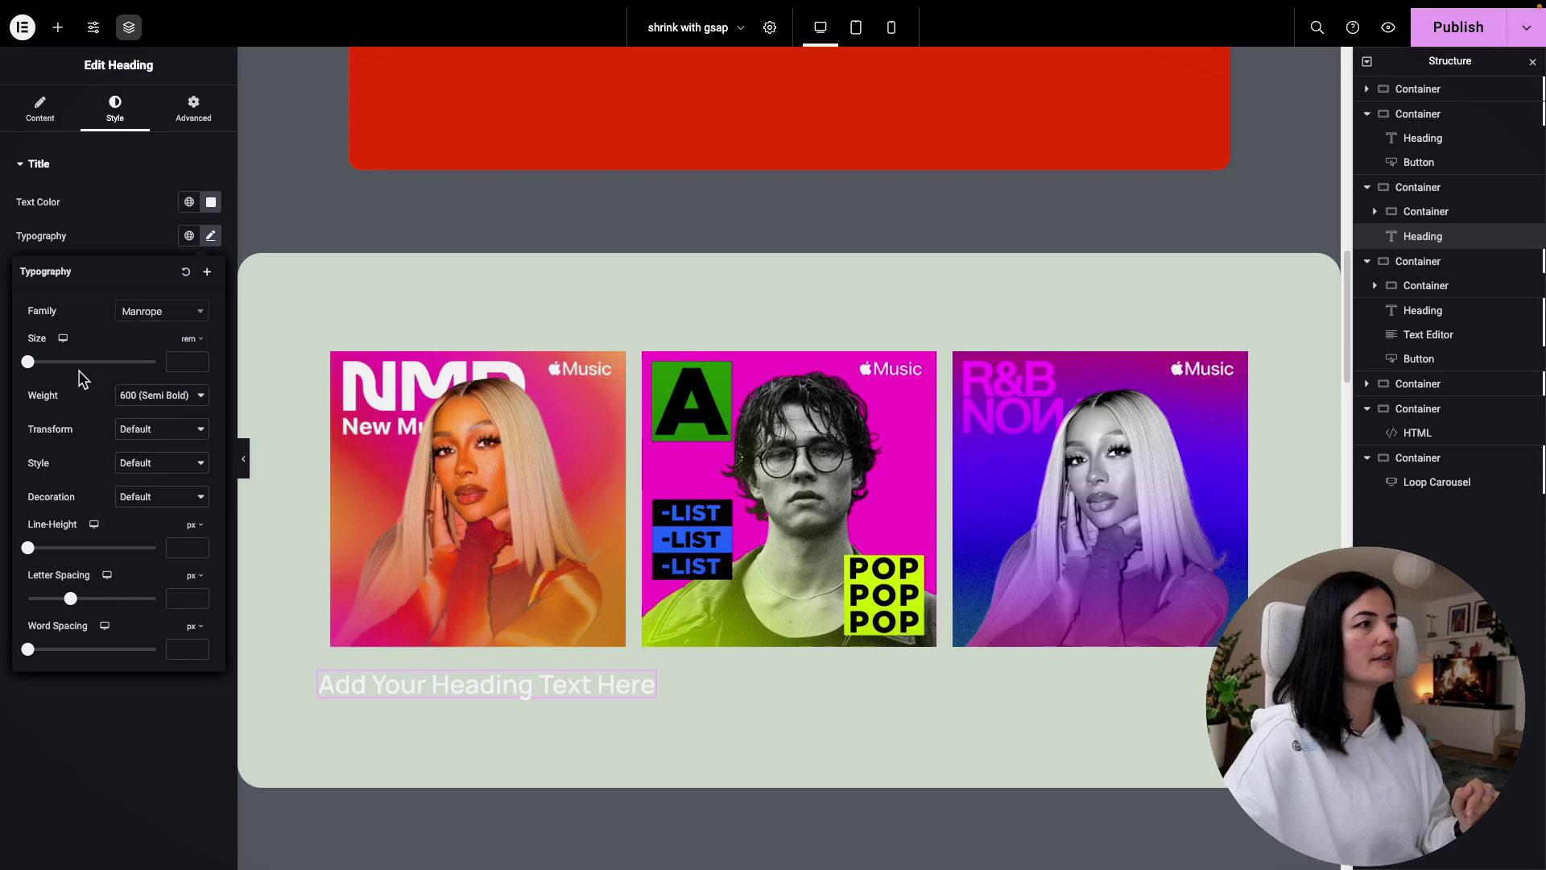
left_click_drag(36, 369, 82, 371)
left_click(161, 394)
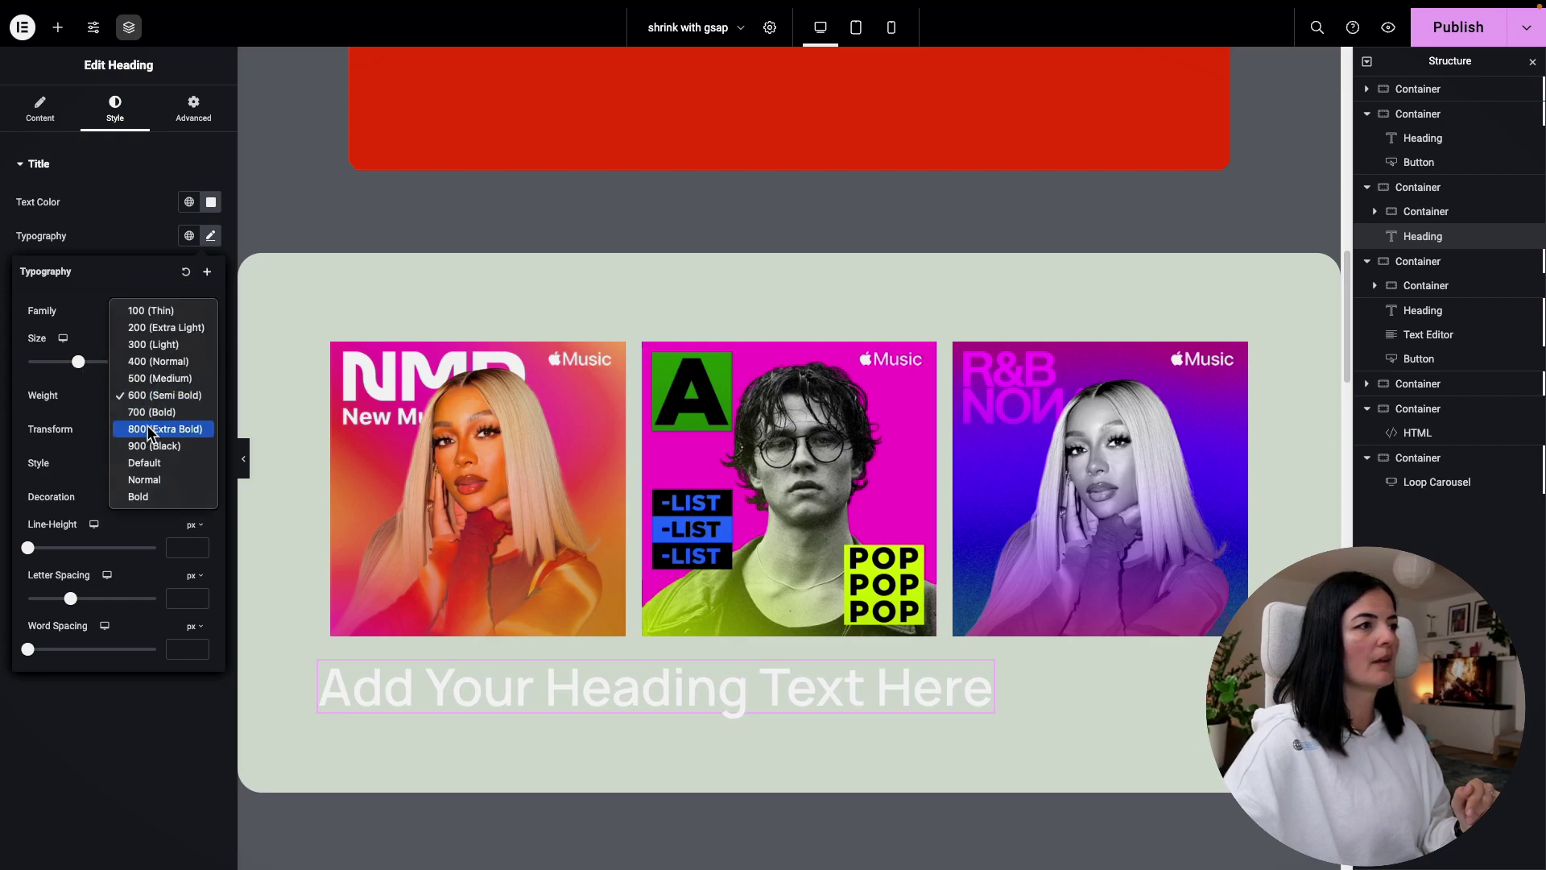
left_click(150, 412)
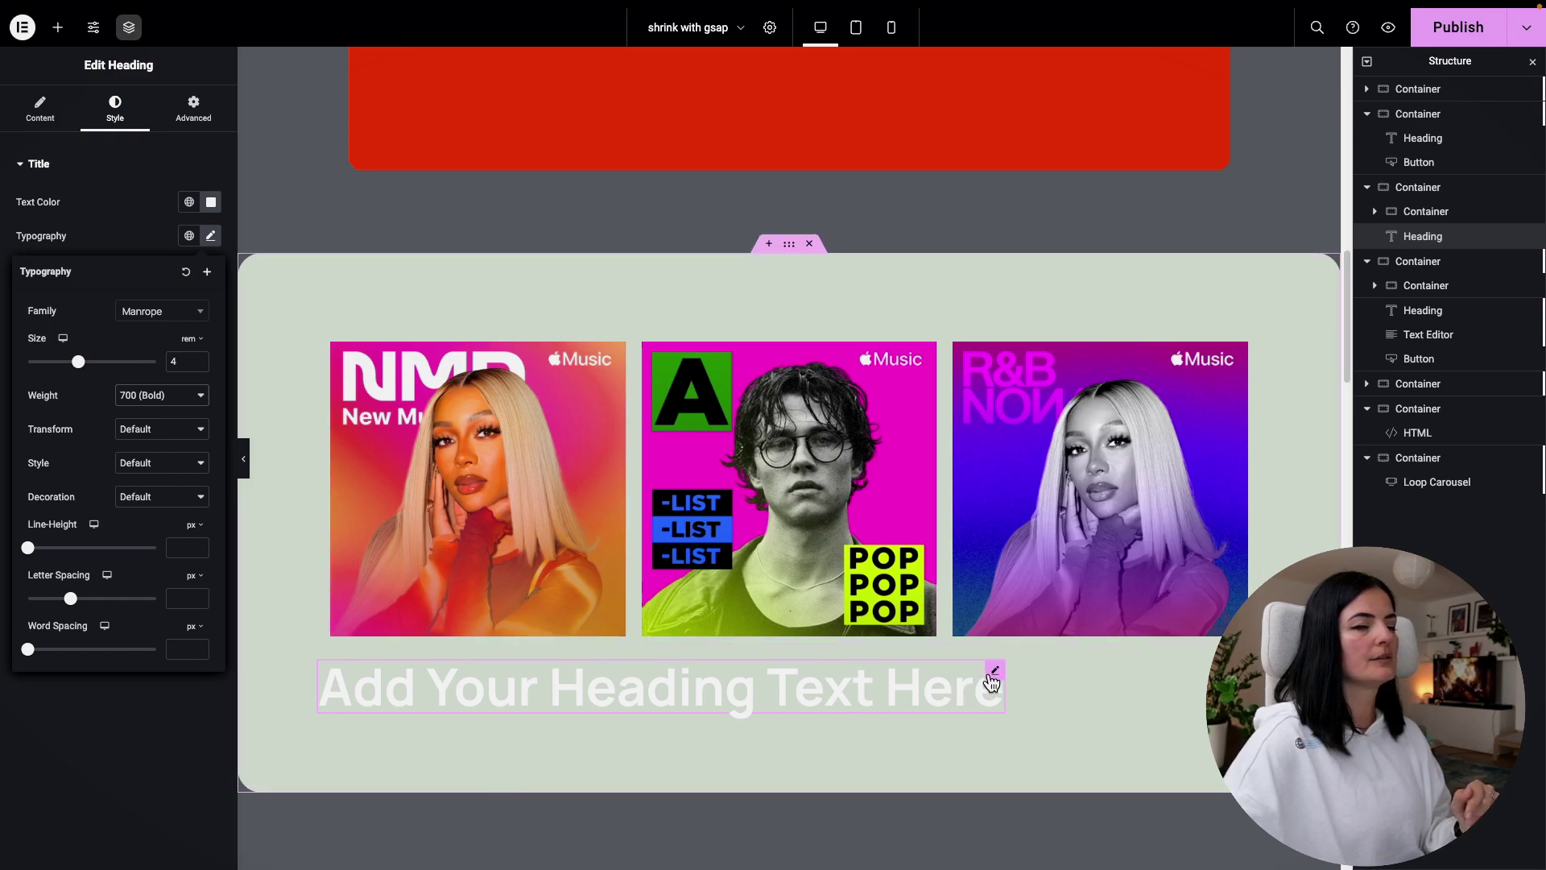
left_click(993, 673)
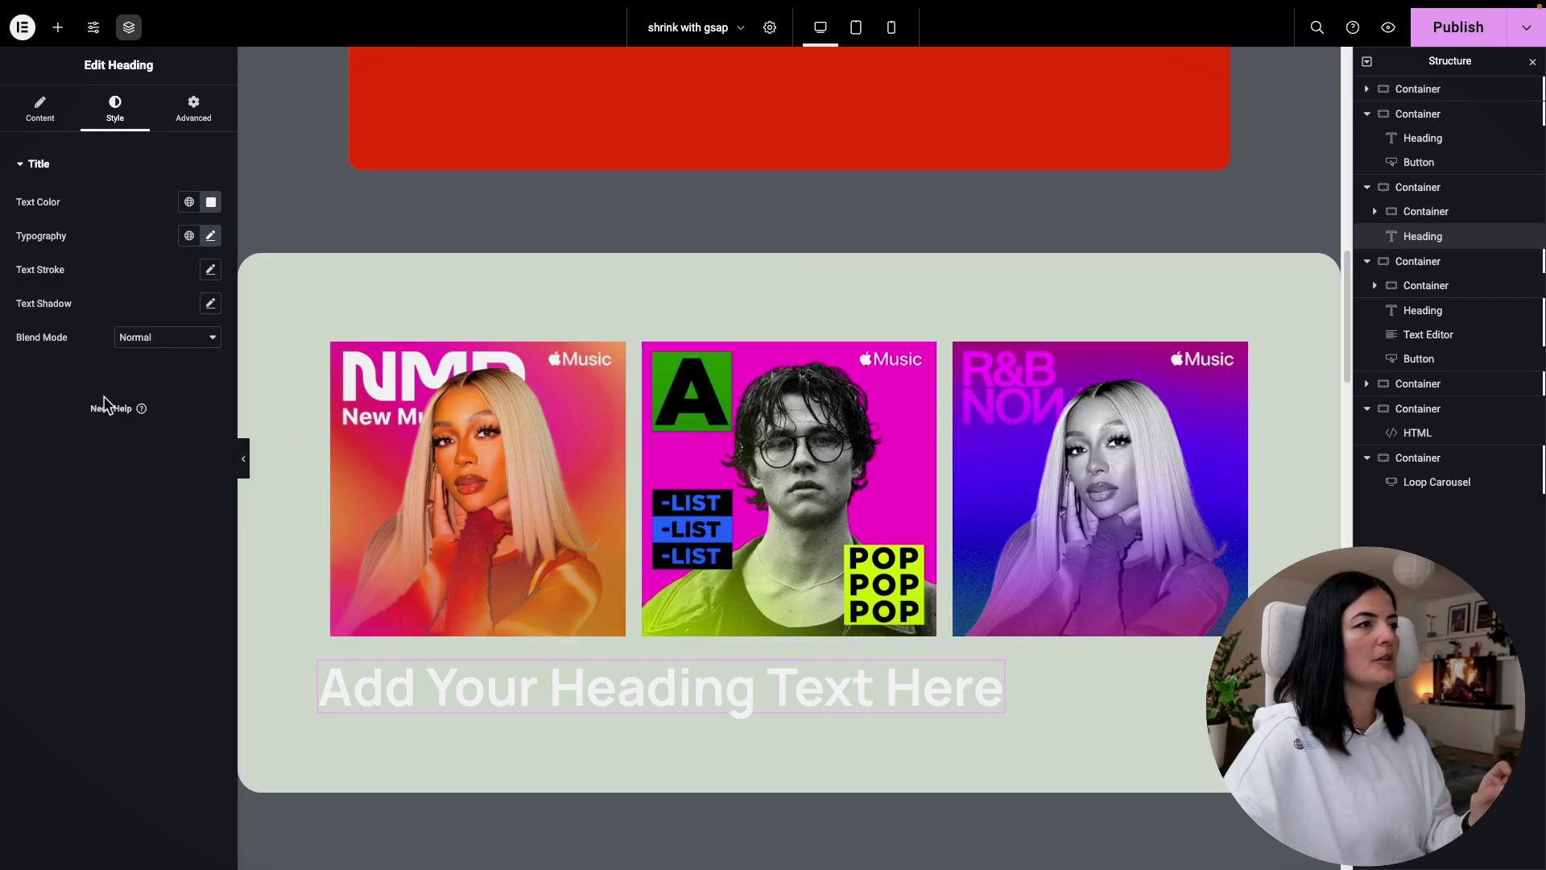
Step: Give the heading a custom width of 55% and publish the page
left_click(194, 107)
left_click(185, 327)
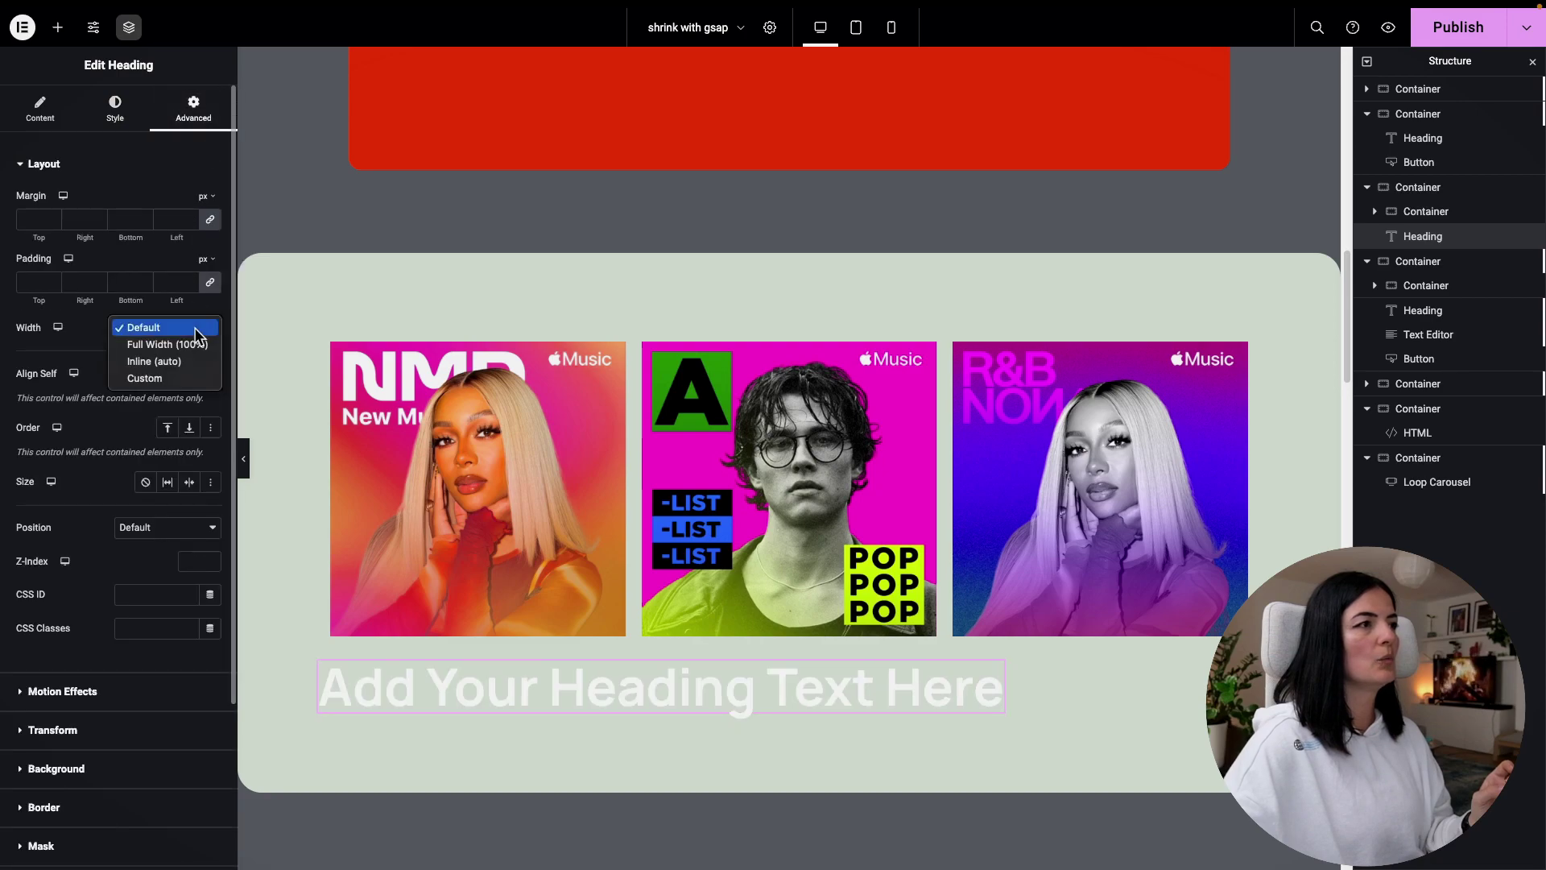
left_click(137, 376)
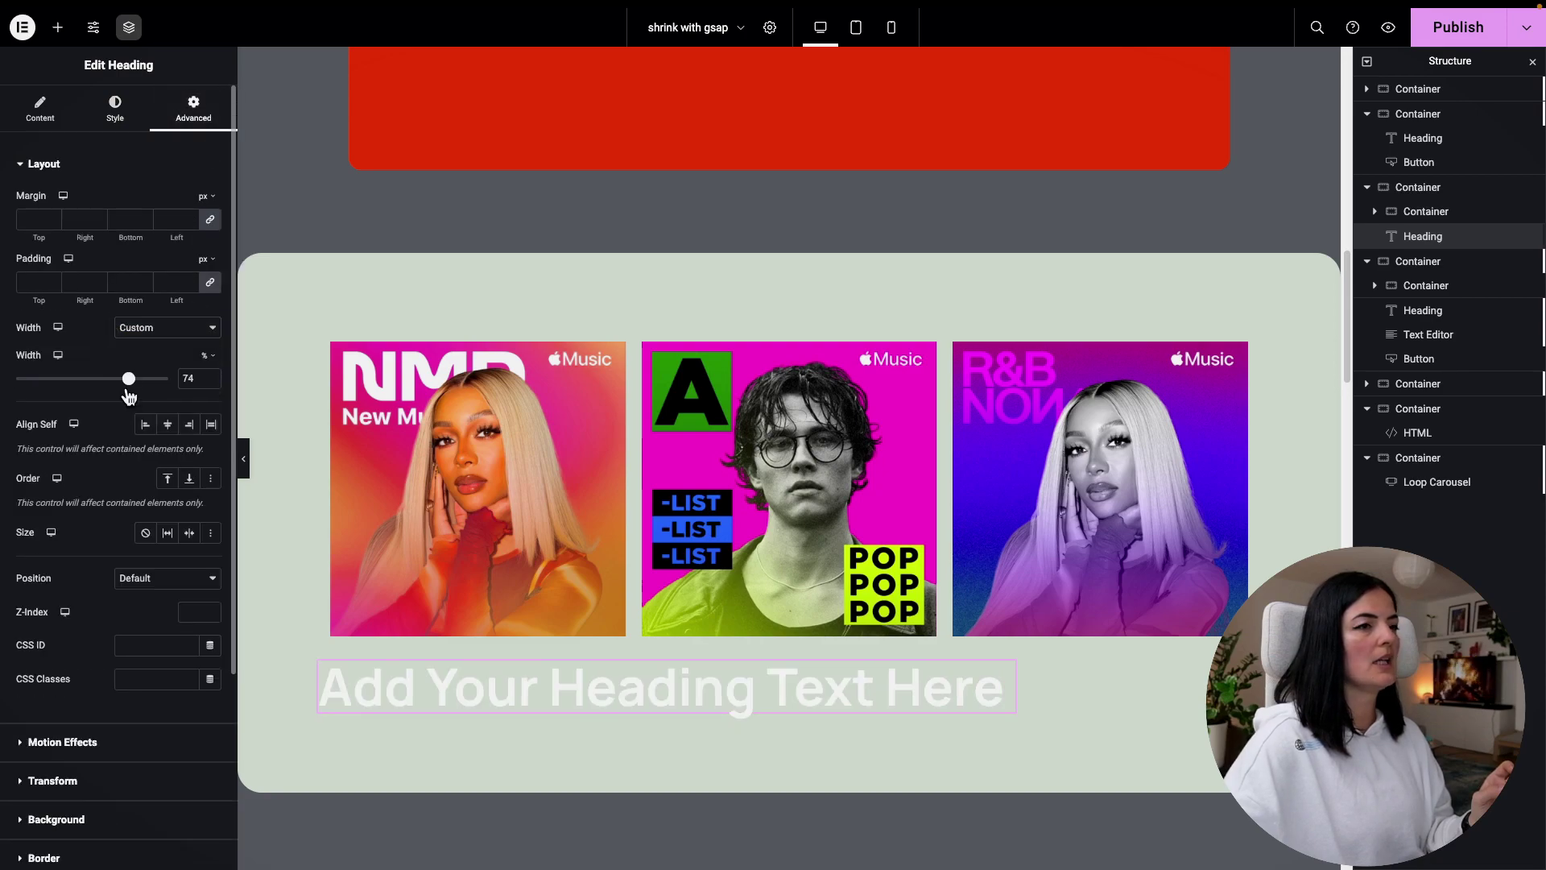
left_click_drag(127, 390, 103, 379)
left_click(210, 383)
left_click(210, 383)
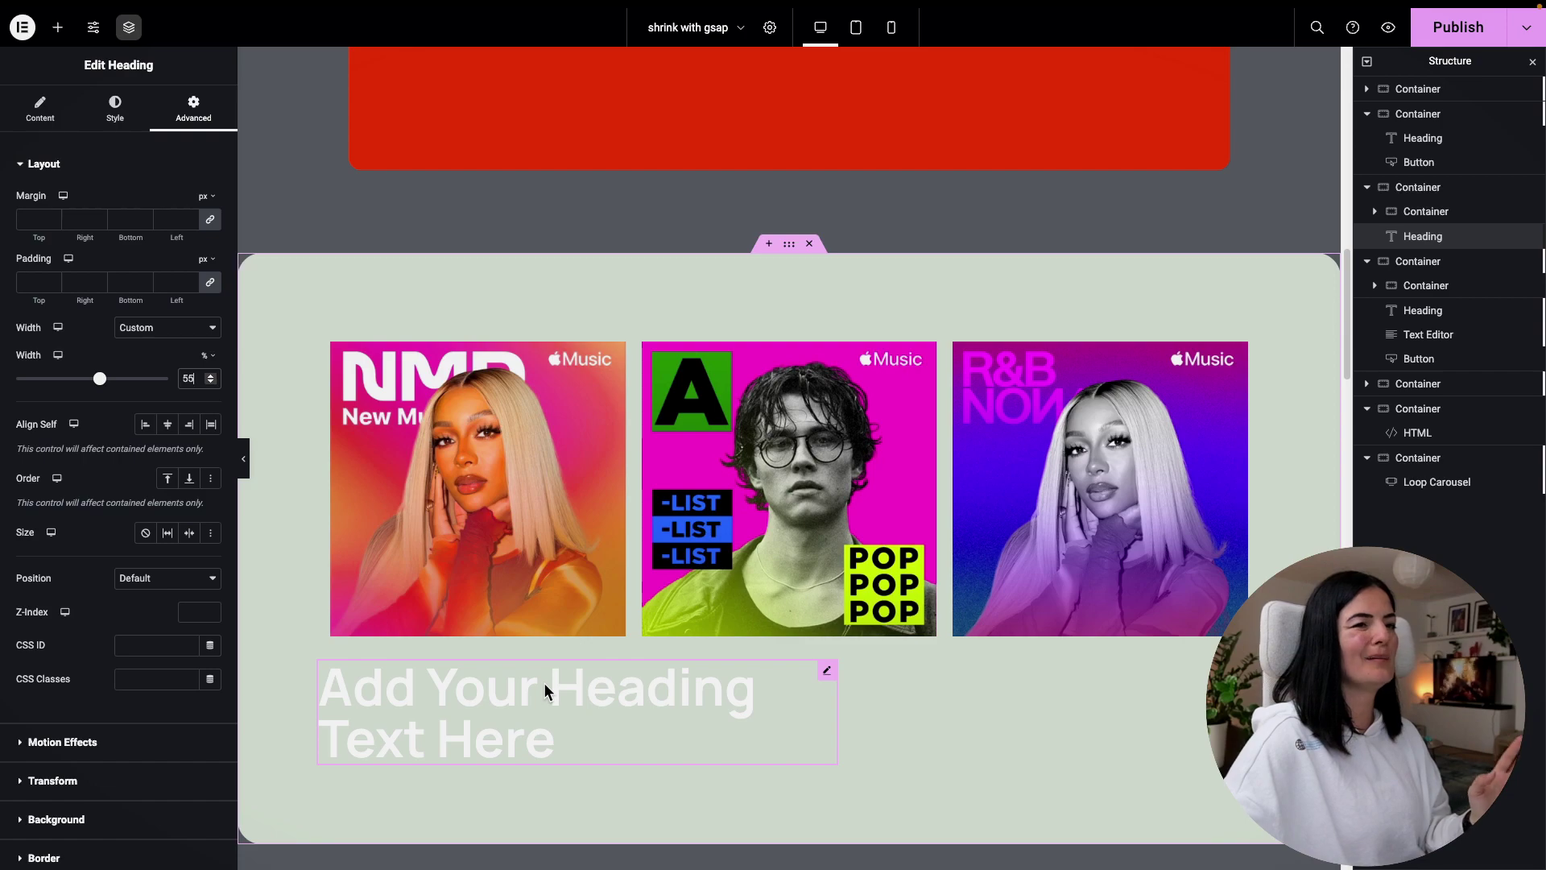
left_click(1453, 28)
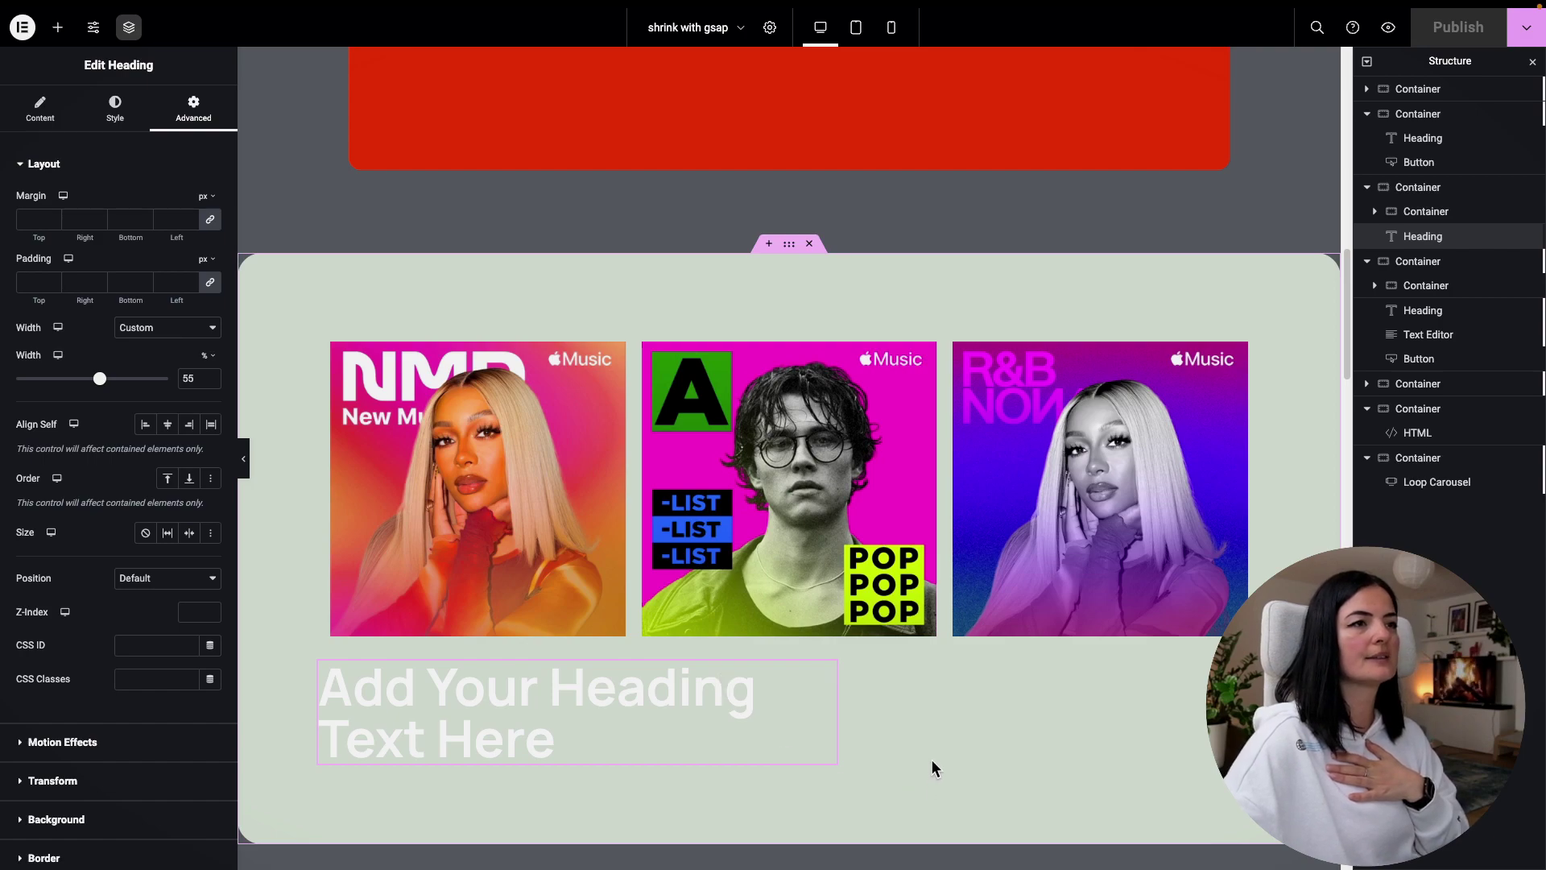
Step: Assign the CSS class shrink-grow-section to the green container, widening the settings area to check the full class name
left_click(790, 246)
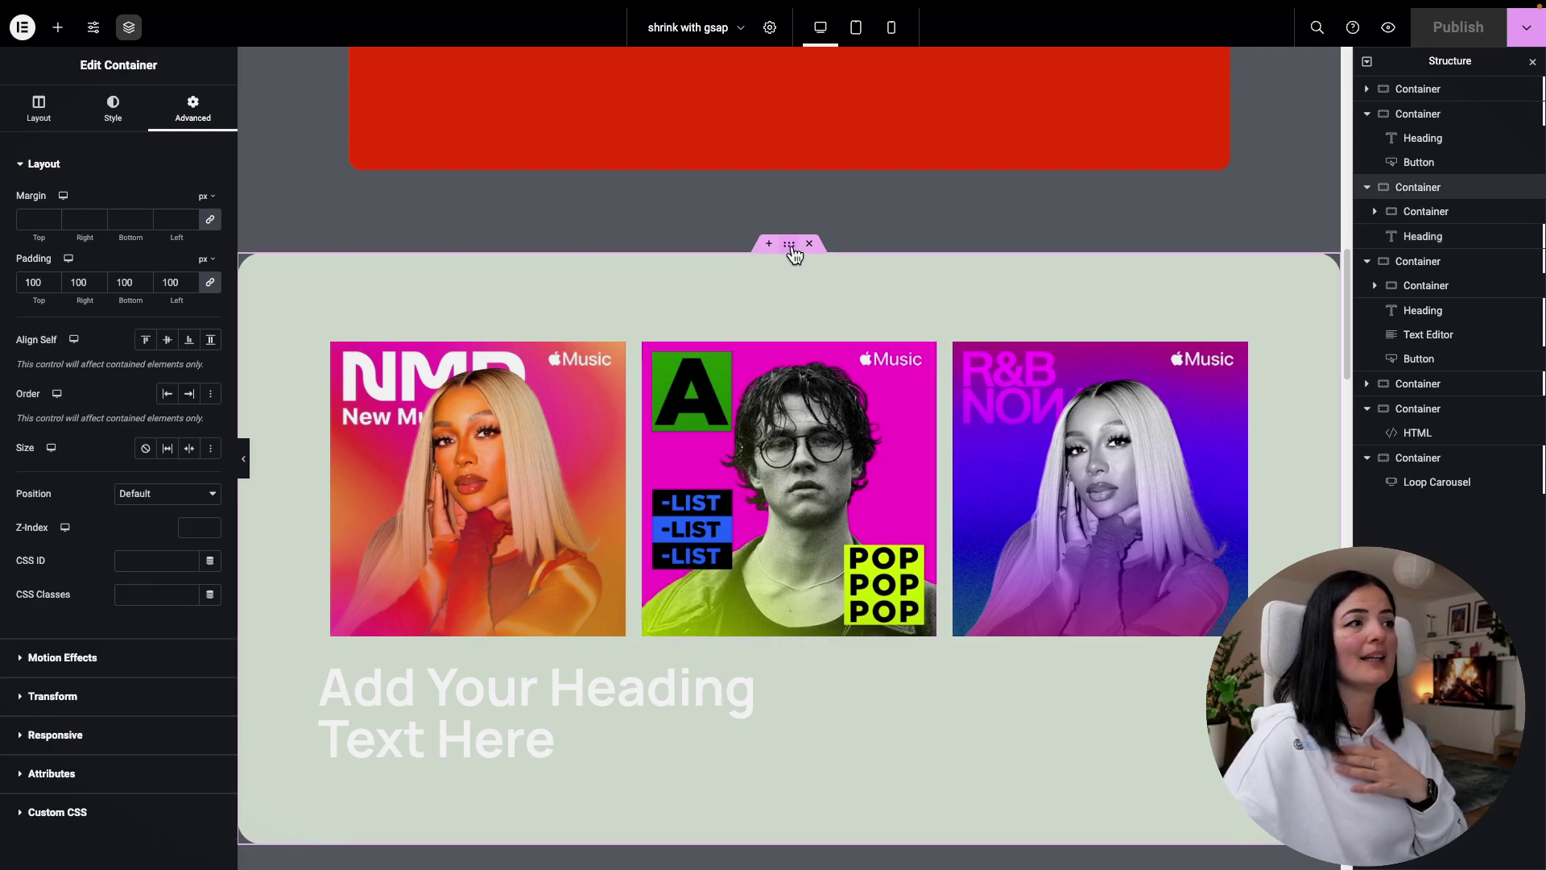
scroll(793, 254, "up", 1)
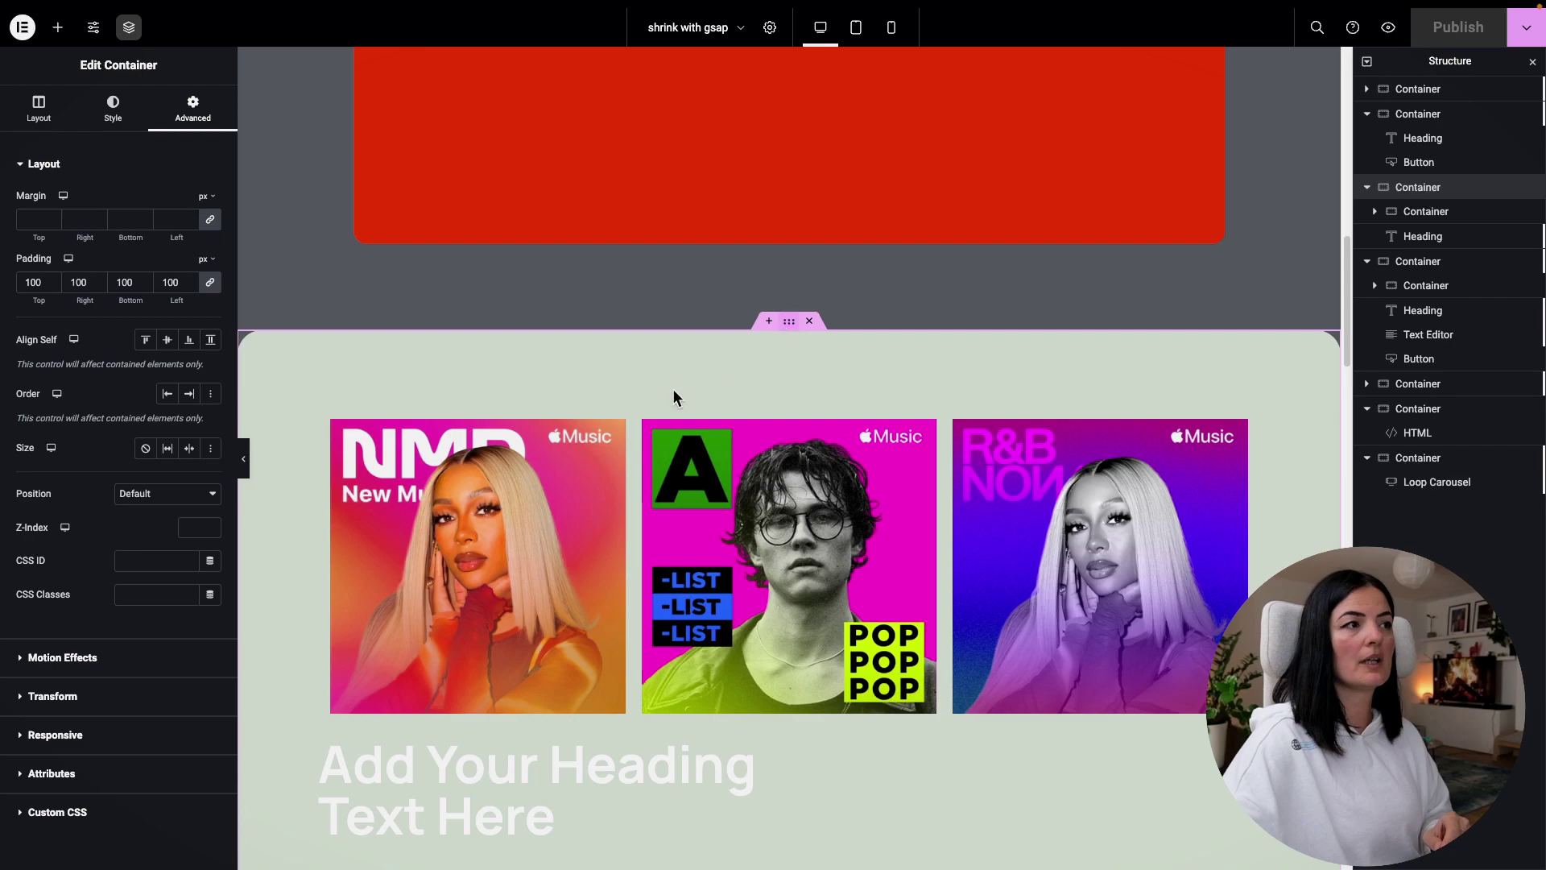
left_click(150, 593)
type("shrink-grow-section")
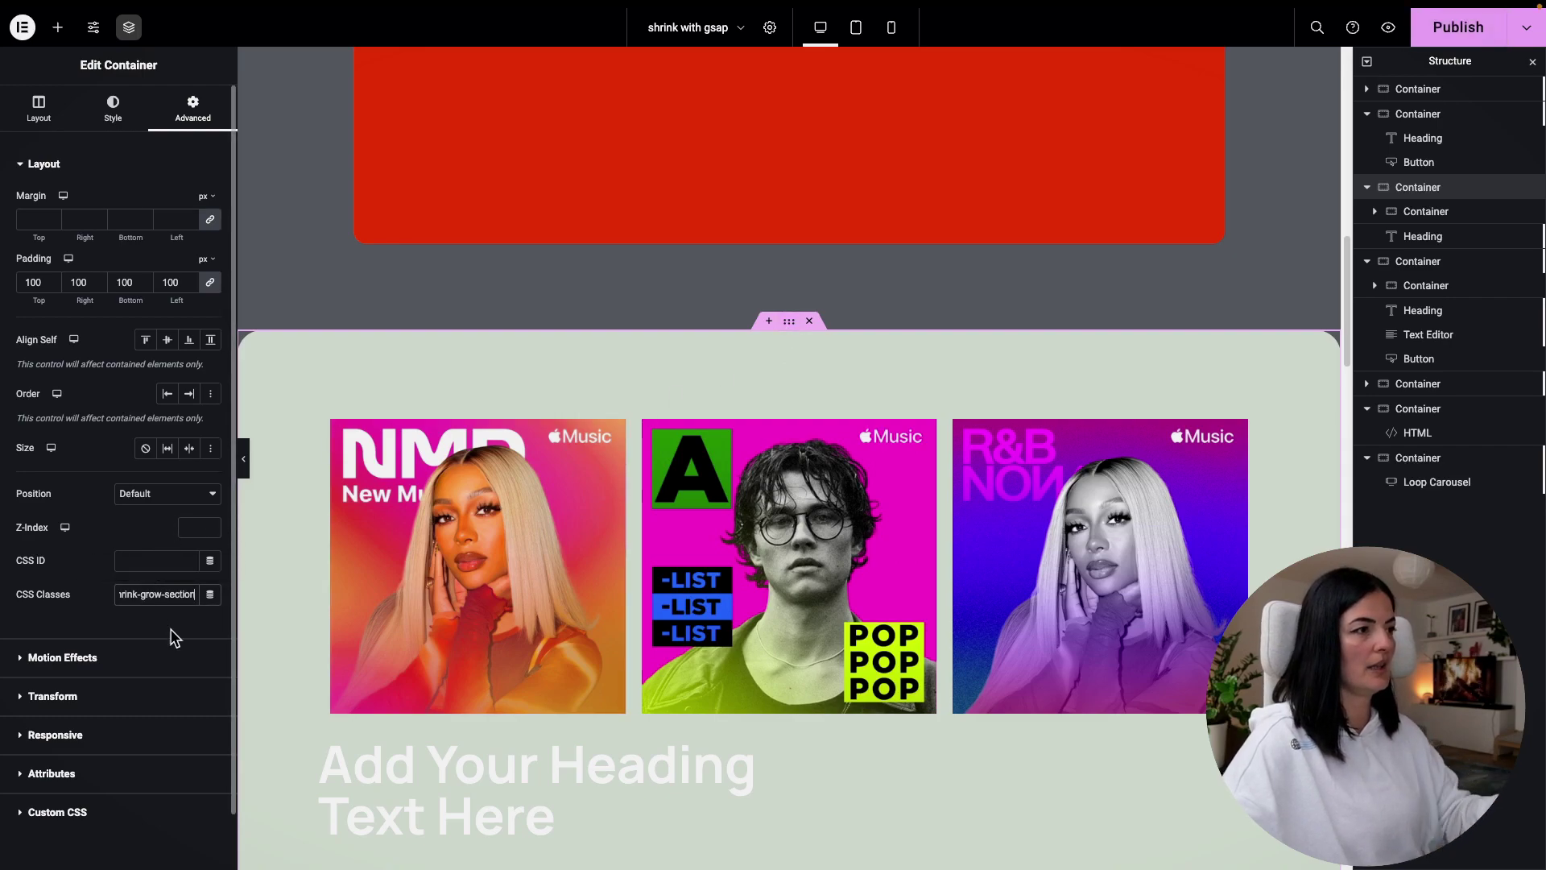
left_click_drag(234, 587, 374, 585)
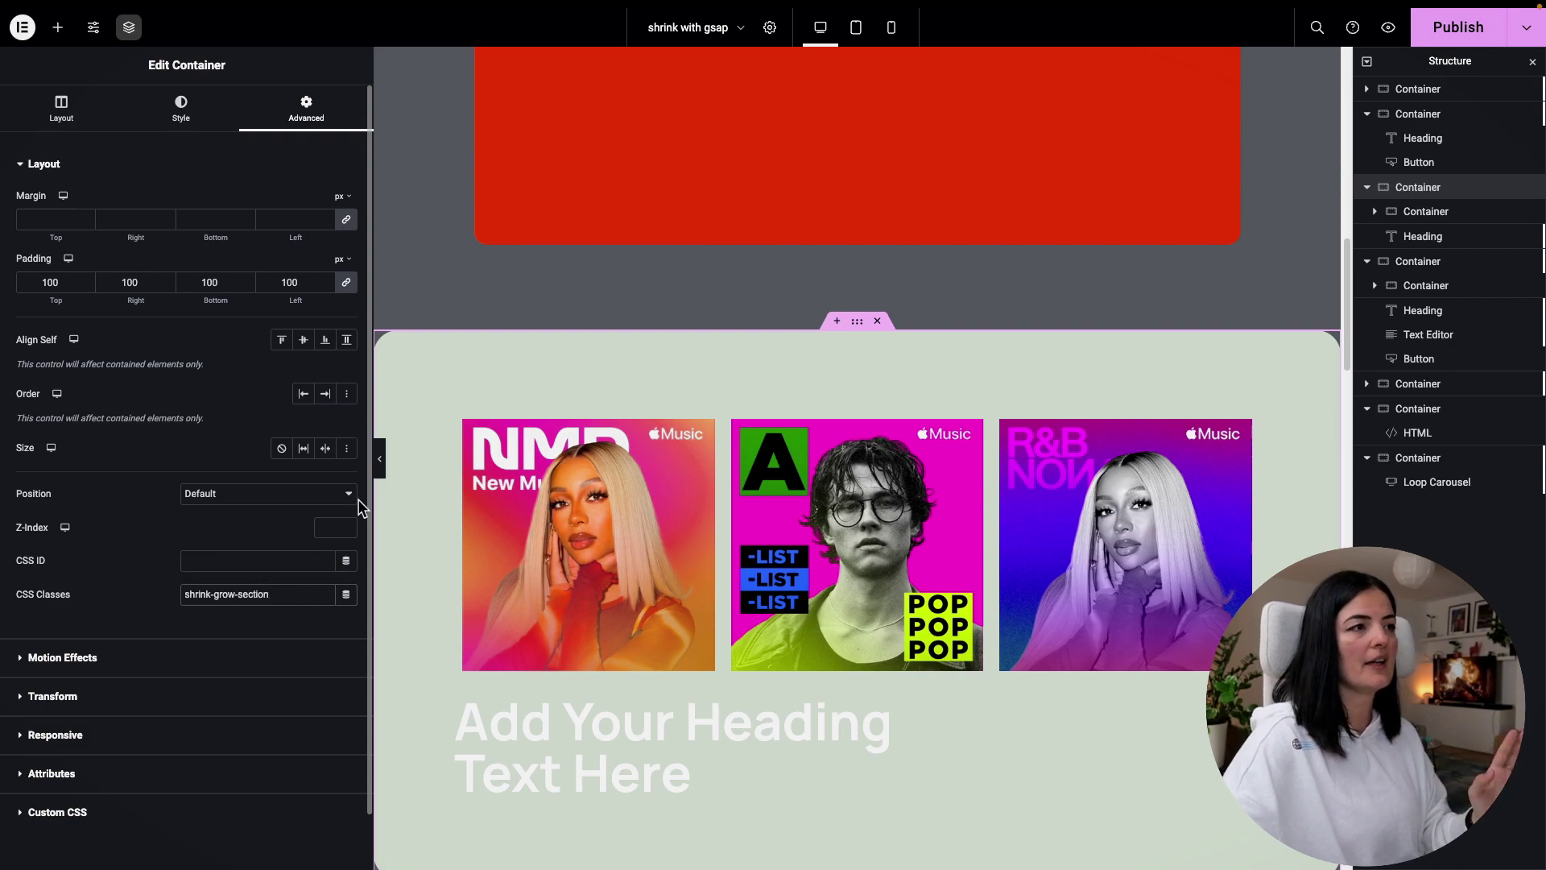
left_click_drag(372, 501, 283, 499)
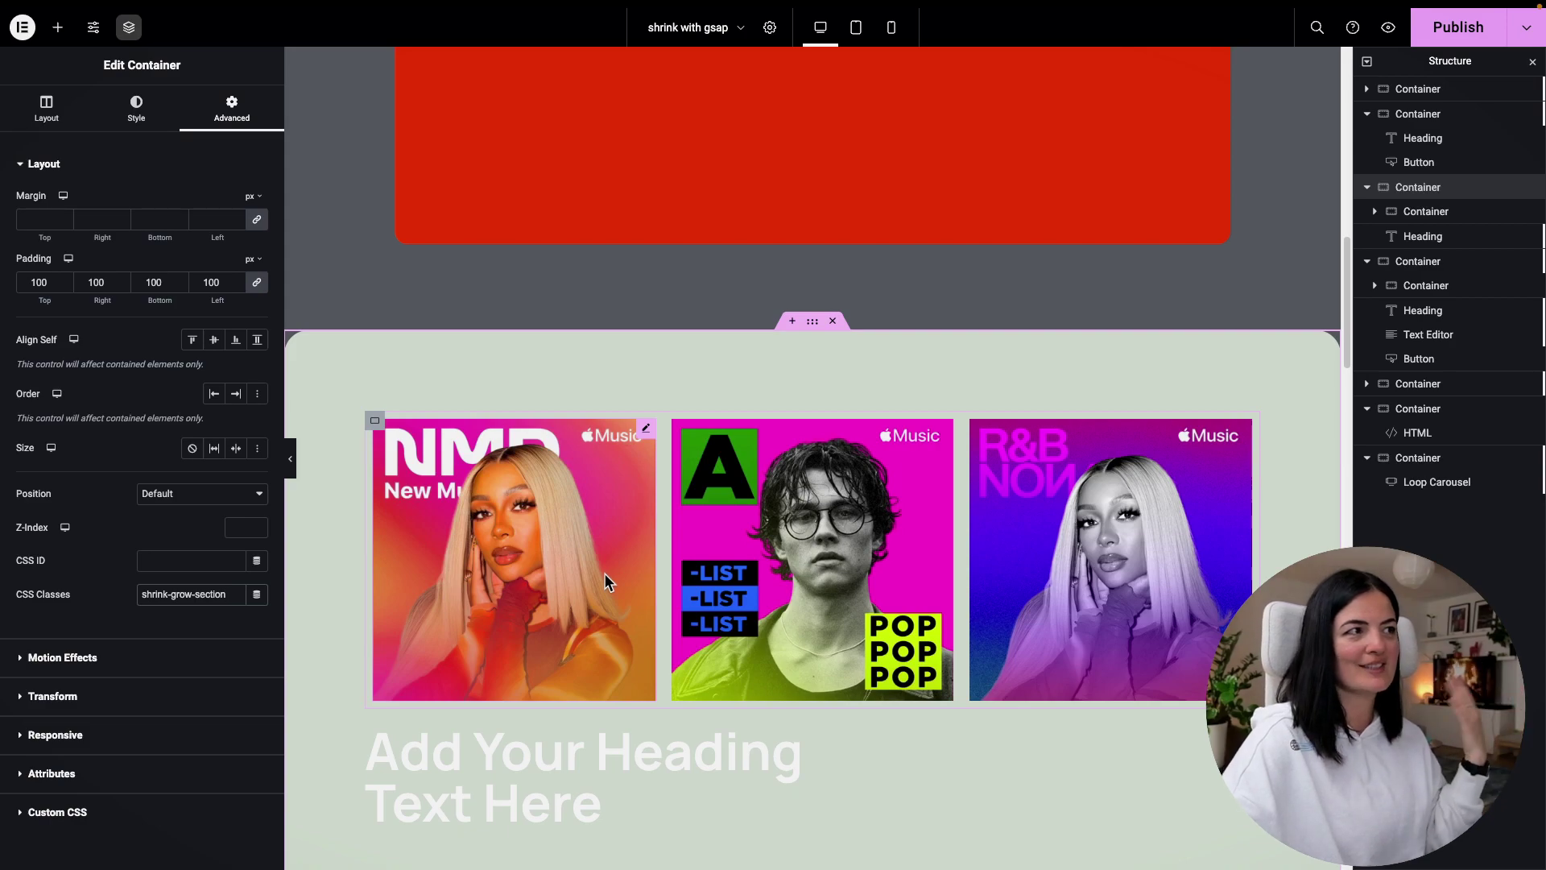
Step: Uncomment the entire GSAP and ScrollTrigger code in the HTML widget, from the first script tag to the closing one
left_click(1399, 435)
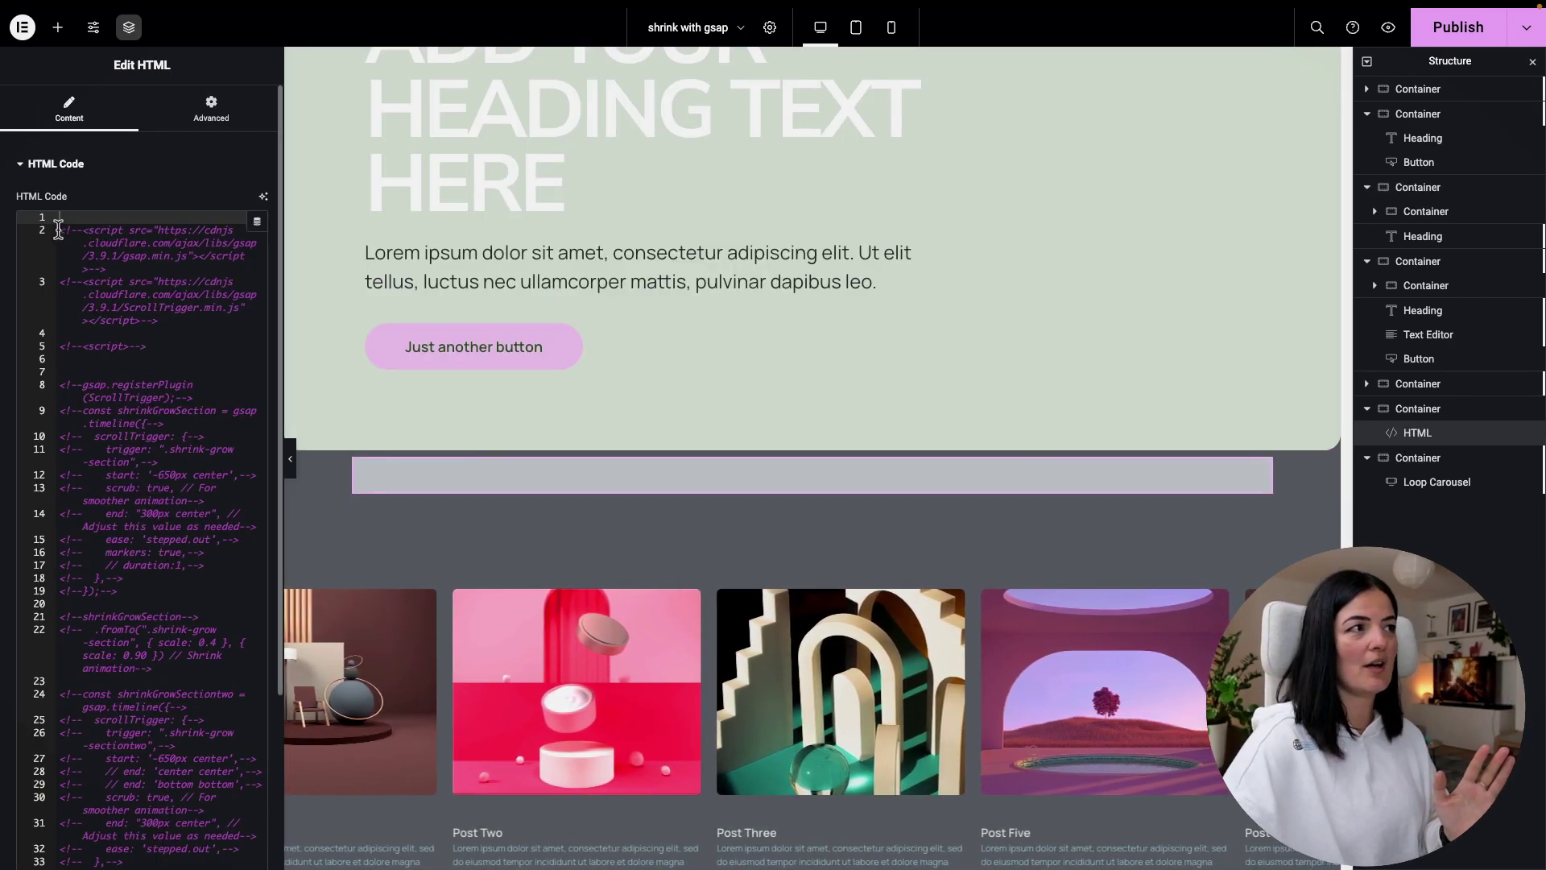
left_click_drag(285, 303, 492, 295)
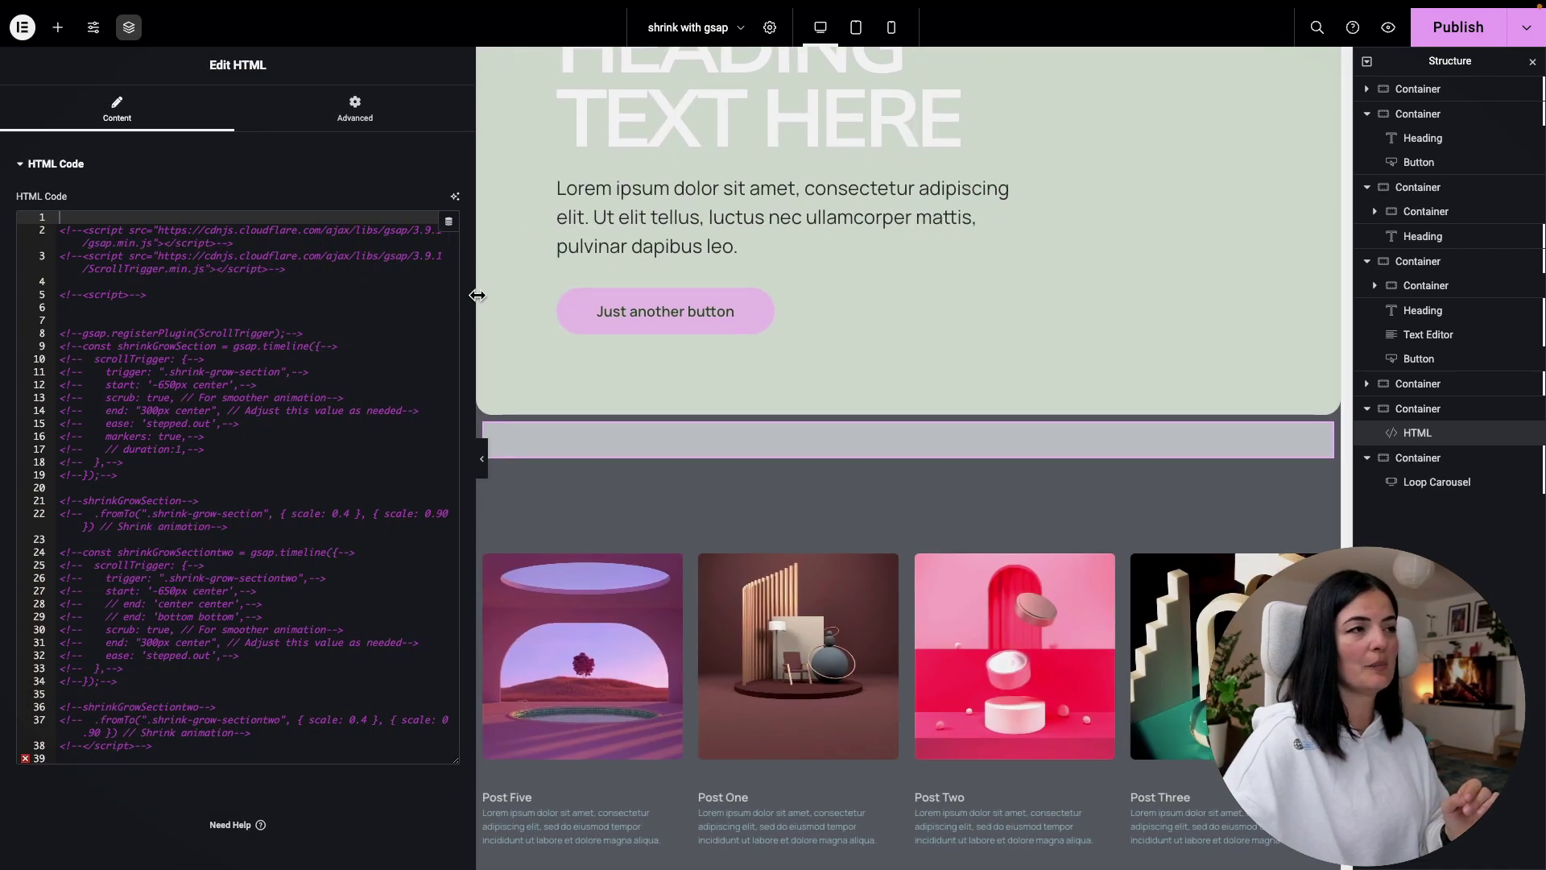
left_click_drag(60, 230, 270, 742)
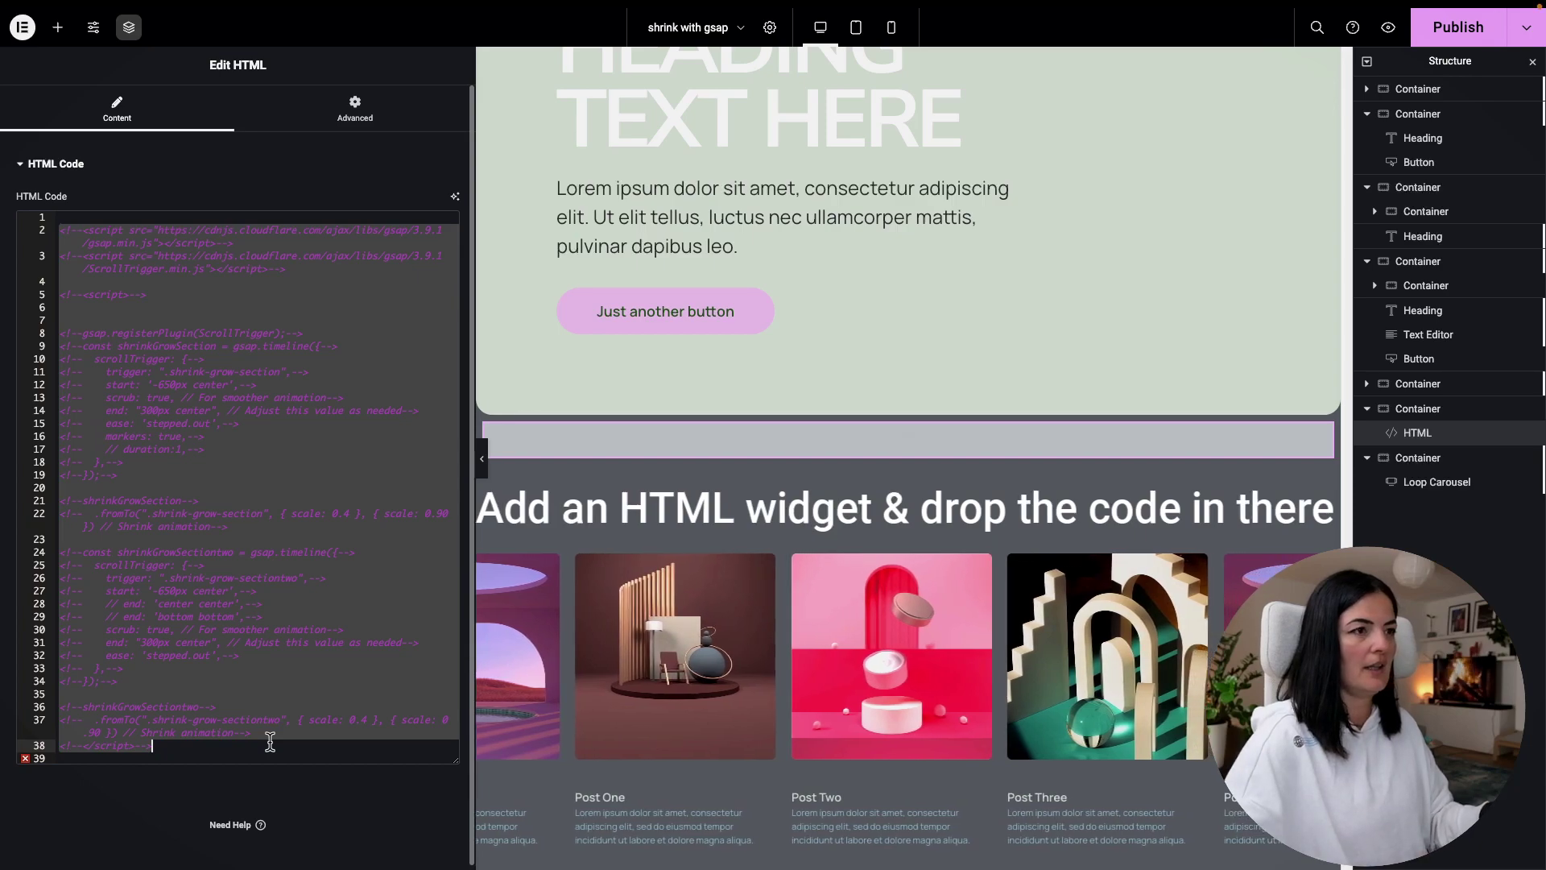
key("ctrl+slash")
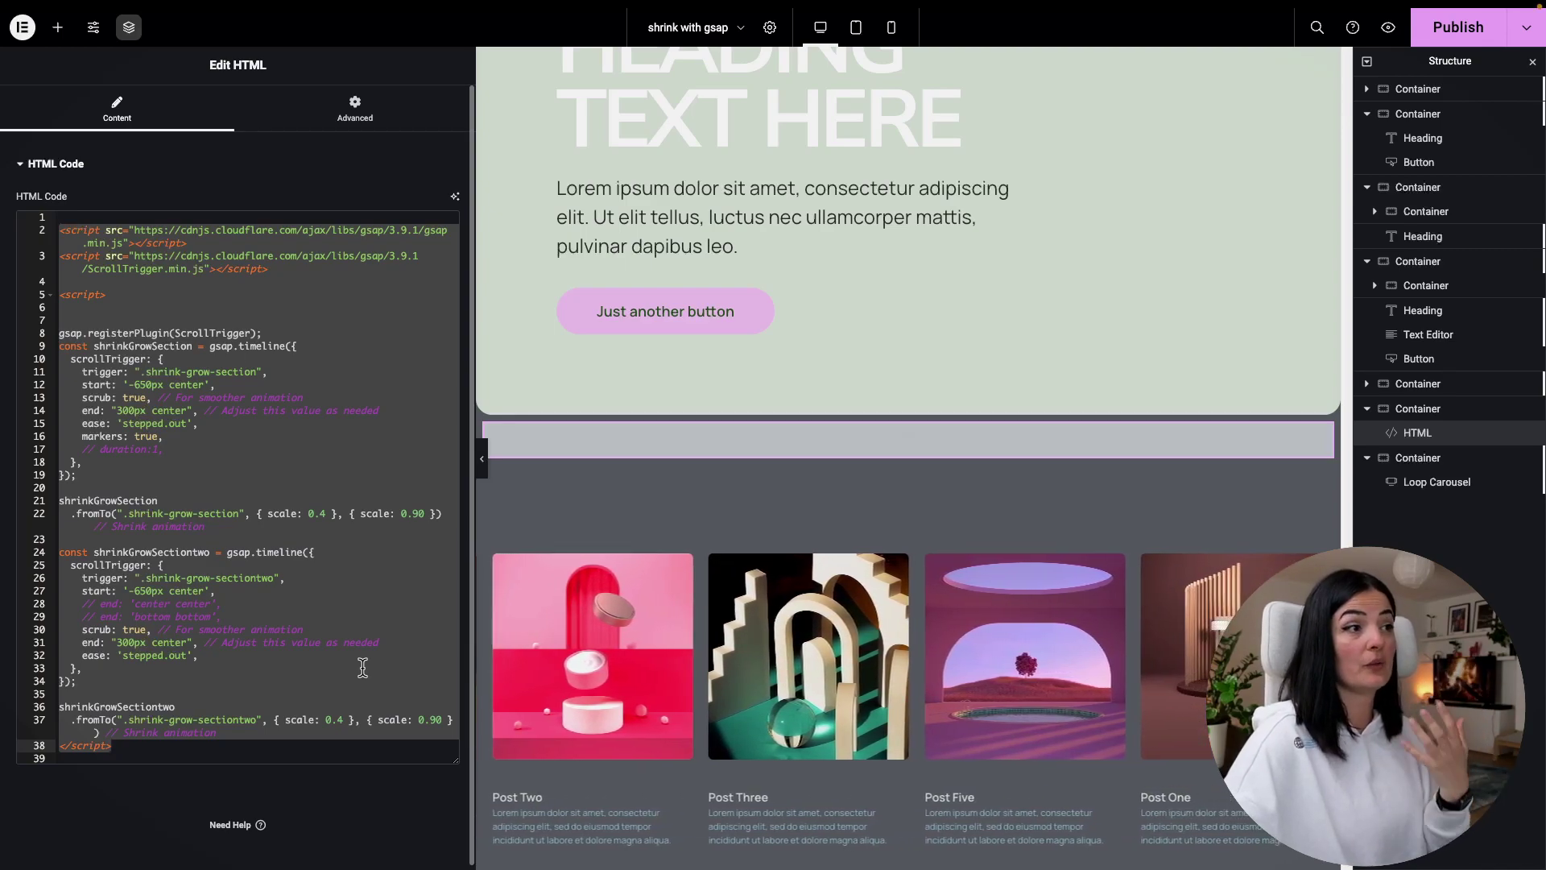
left_click(318, 487)
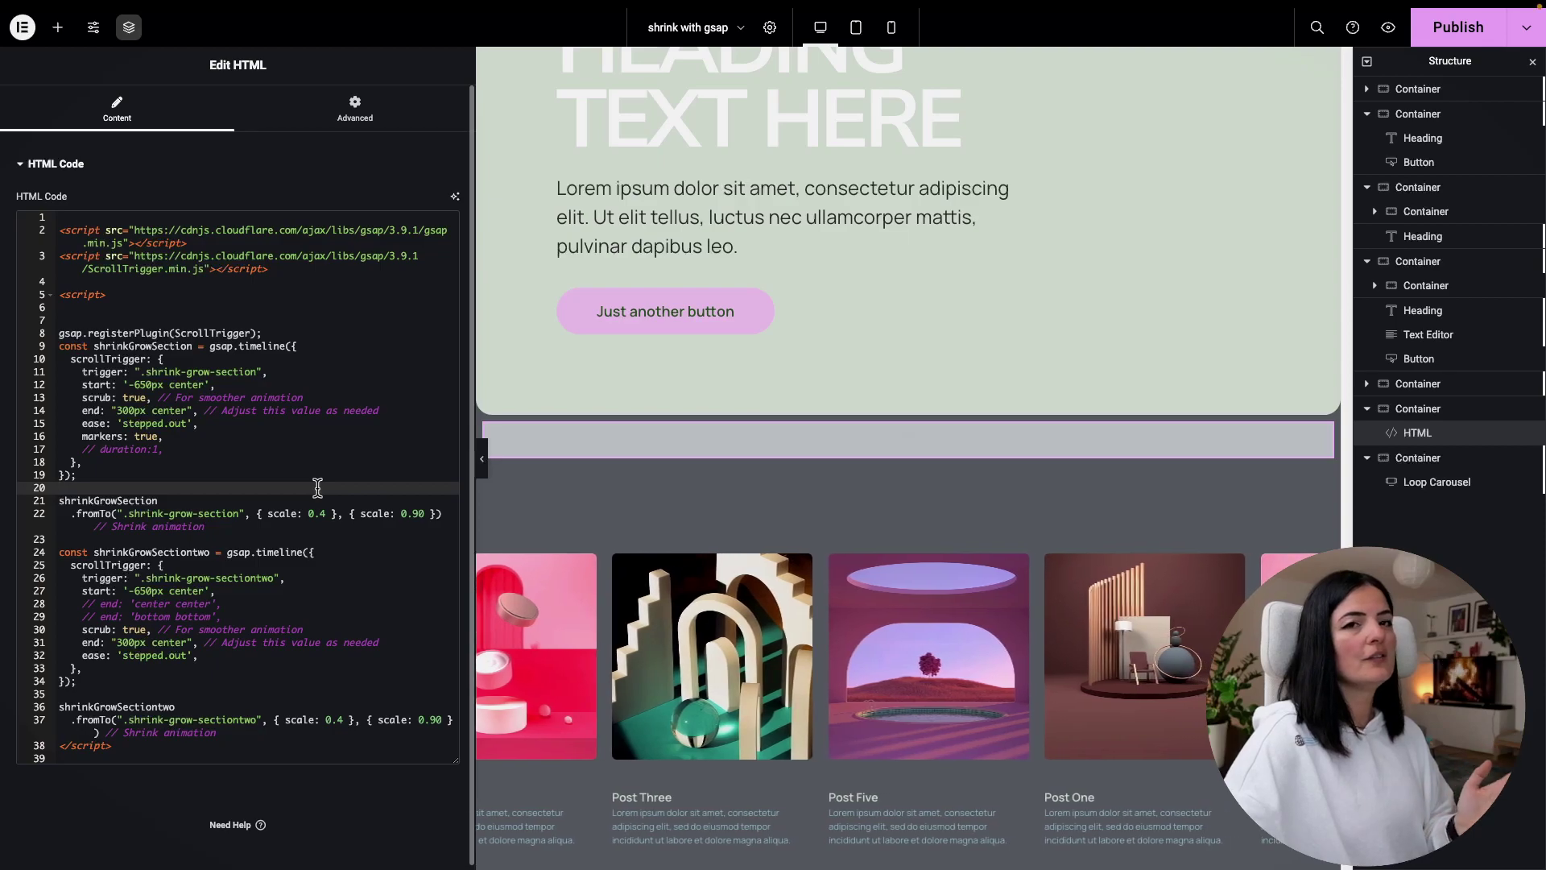
Step: Comment out the shrinkGrowSectiontwo timeline and its fromTo animation, and remove the blank line before the opening script tag
left_click_drag(65, 548, 224, 734)
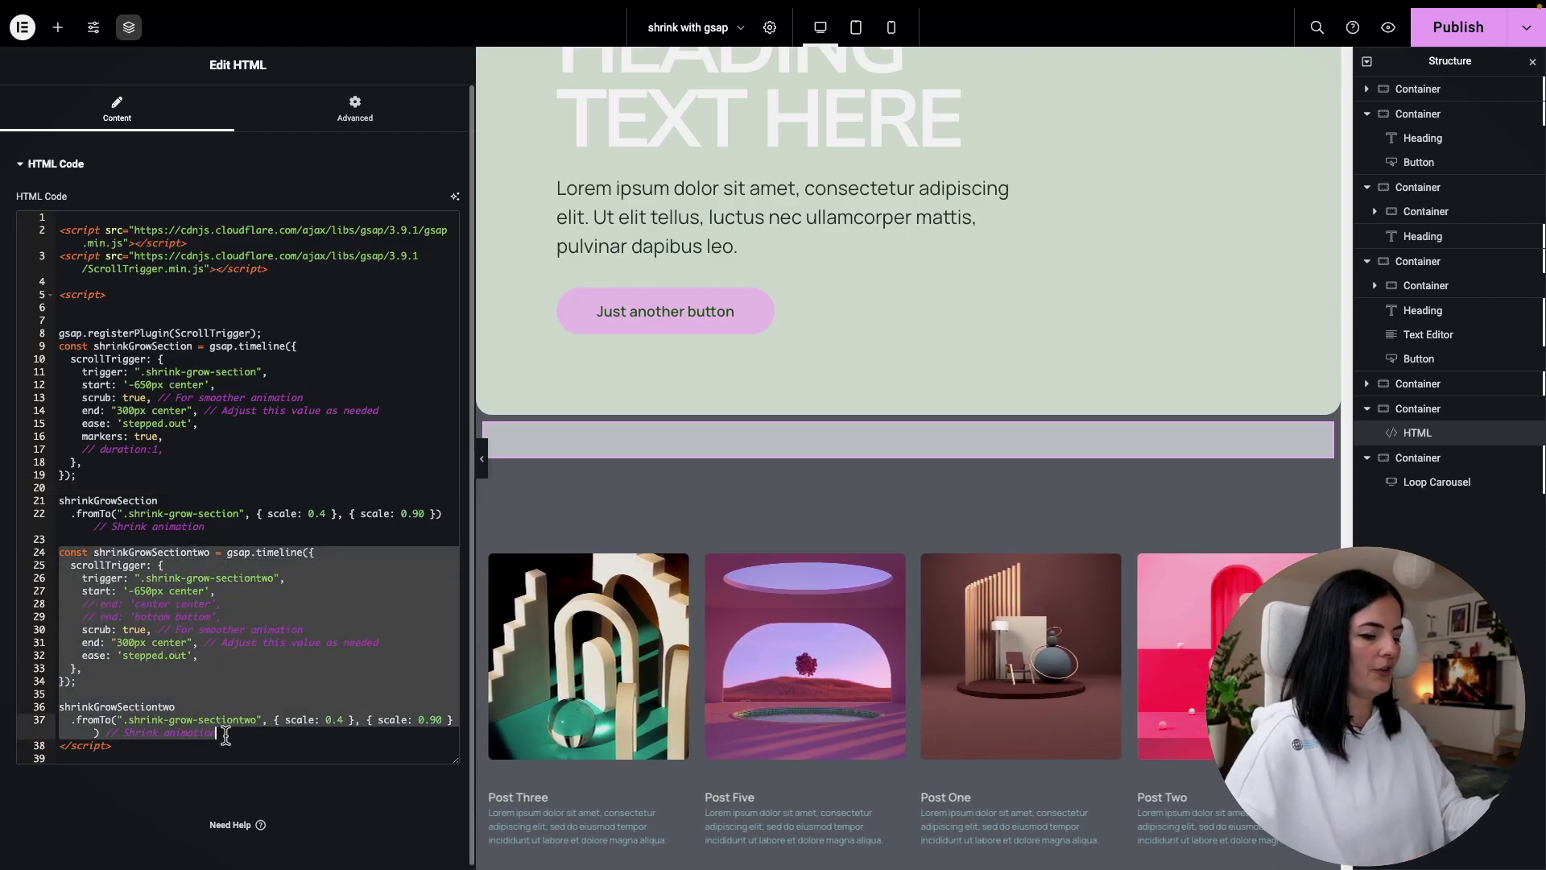
key("ctrl+slash")
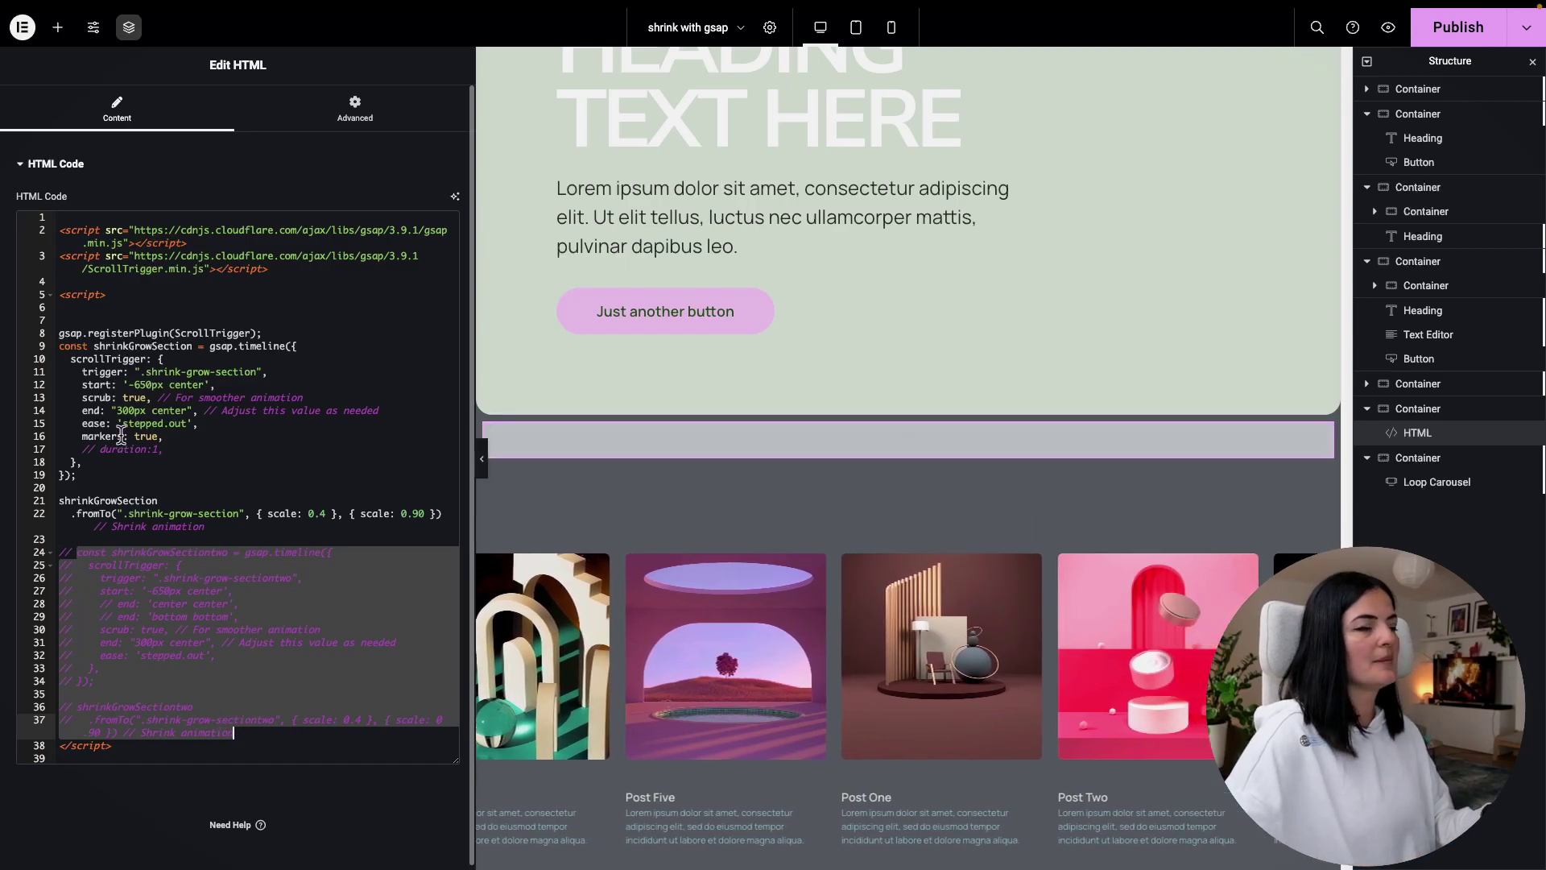
left_click_drag(58, 330, 72, 539)
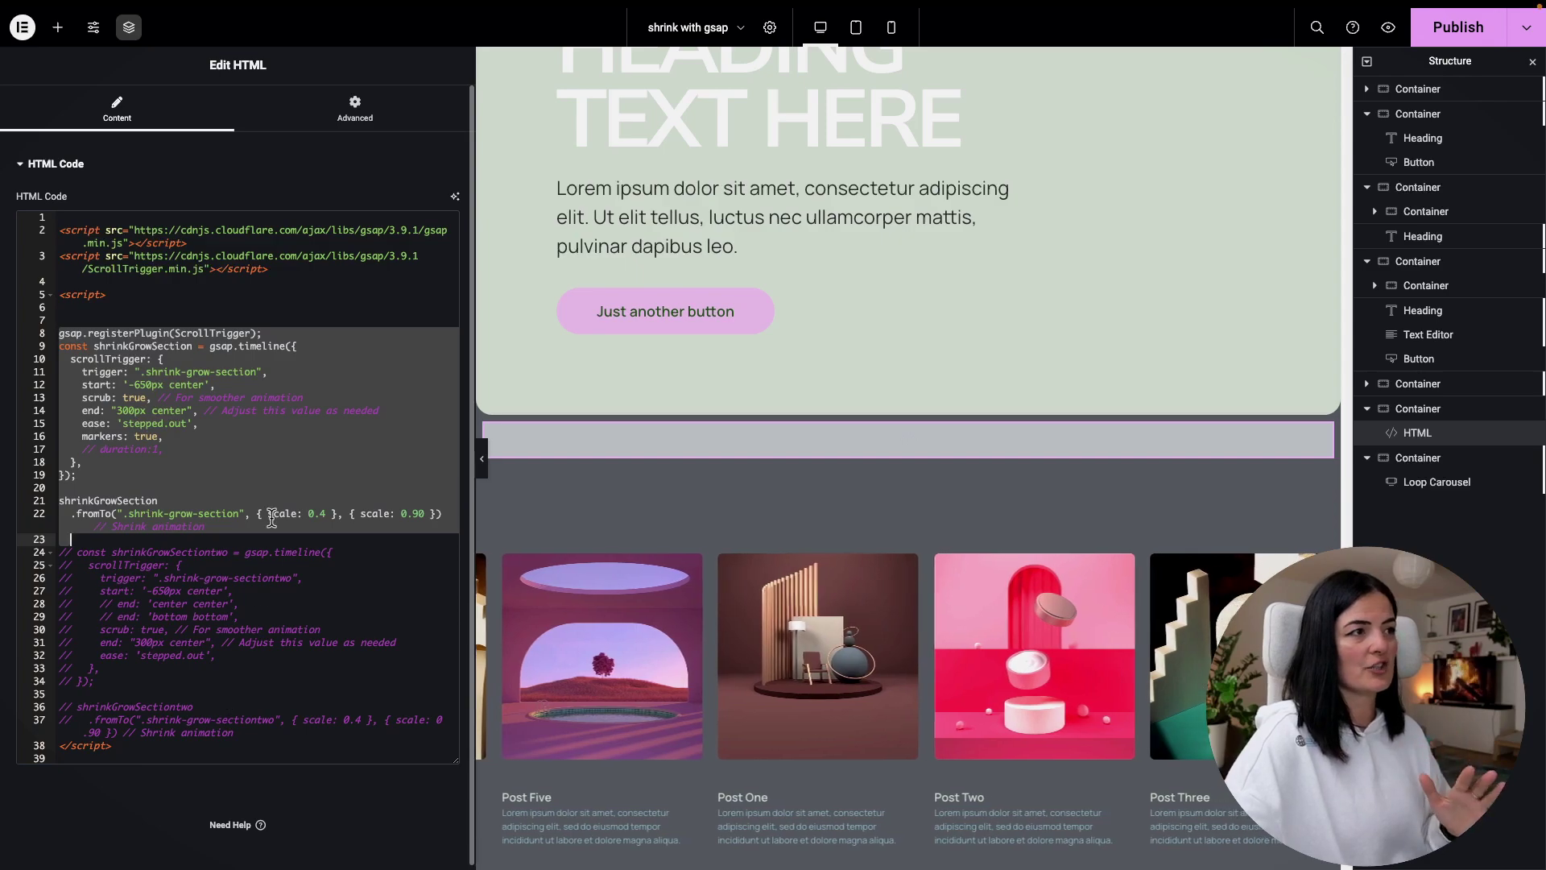
left_click(264, 478)
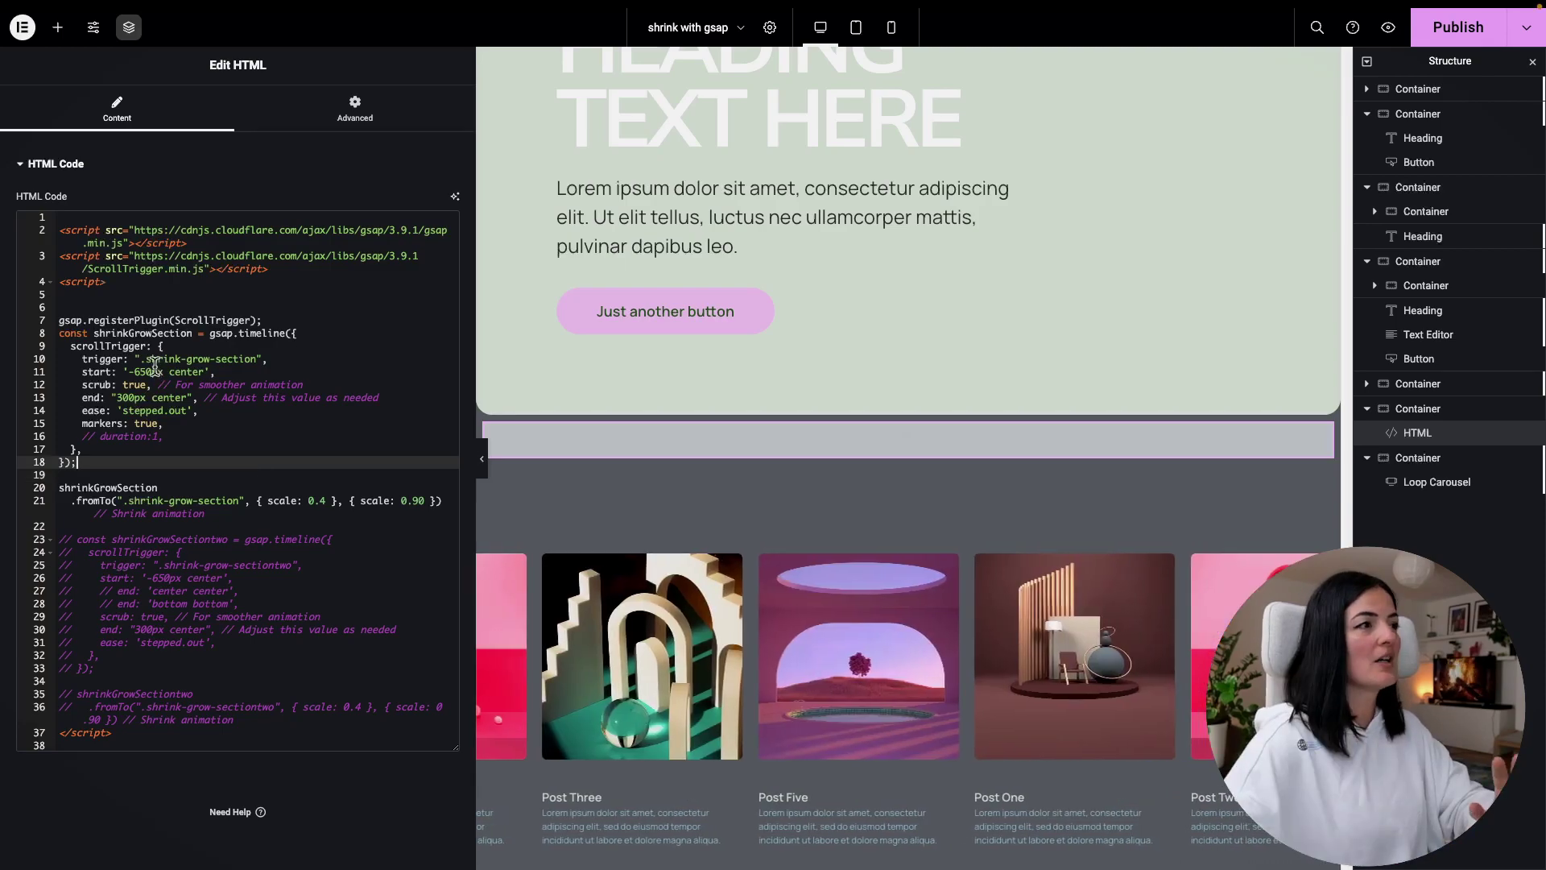
Step: Compare the trigger class .shrink-grow-section in the code with the CSS class assigned to the green container
left_click_drag(148, 359, 257, 358)
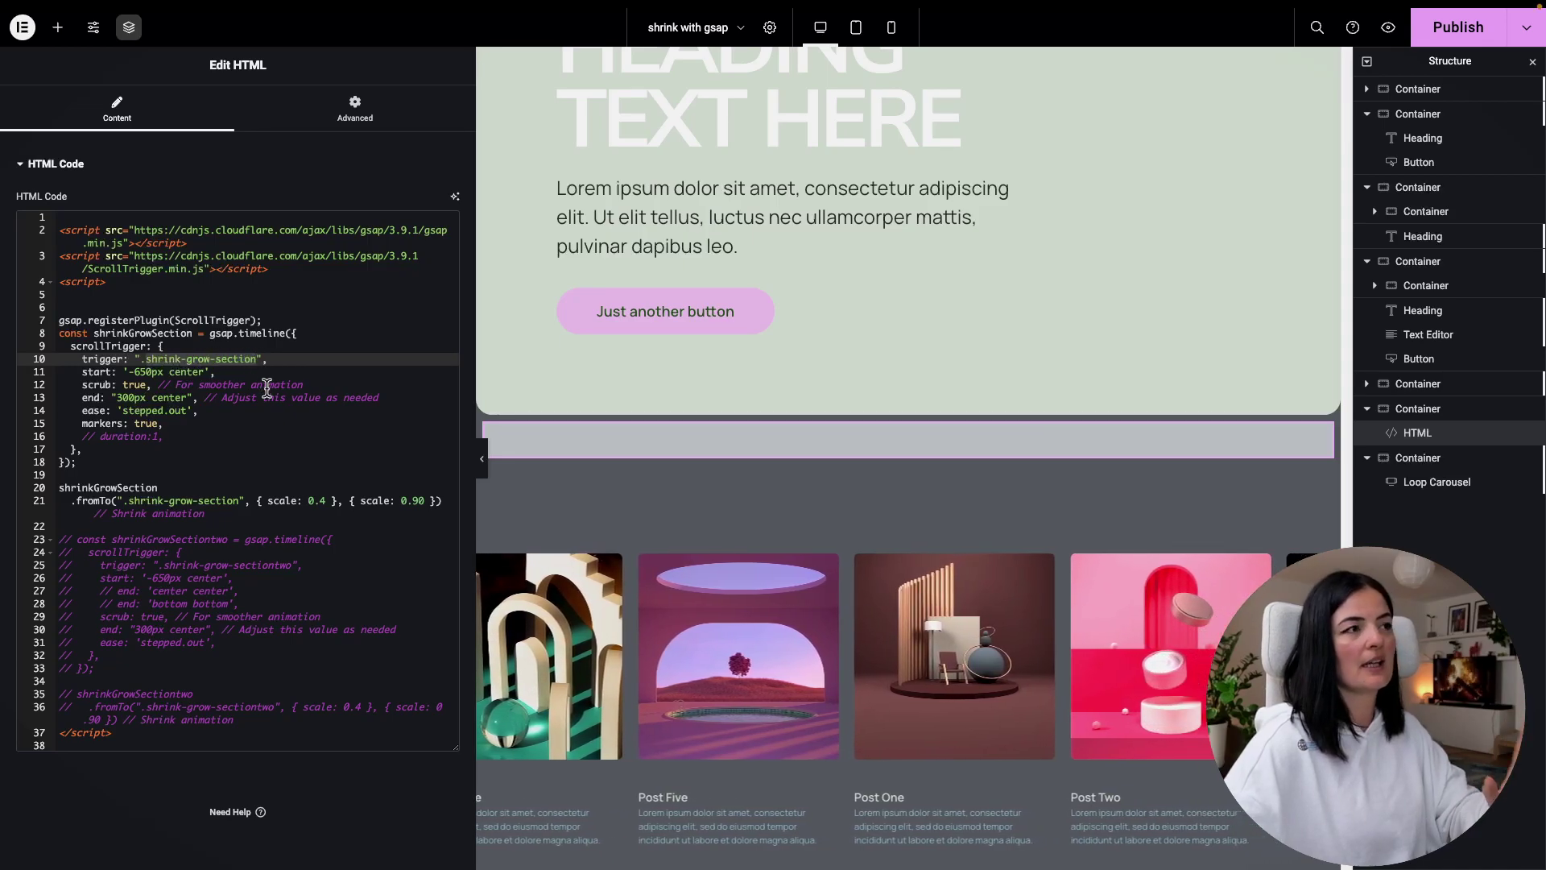
scroll(864, 375, "up", 10)
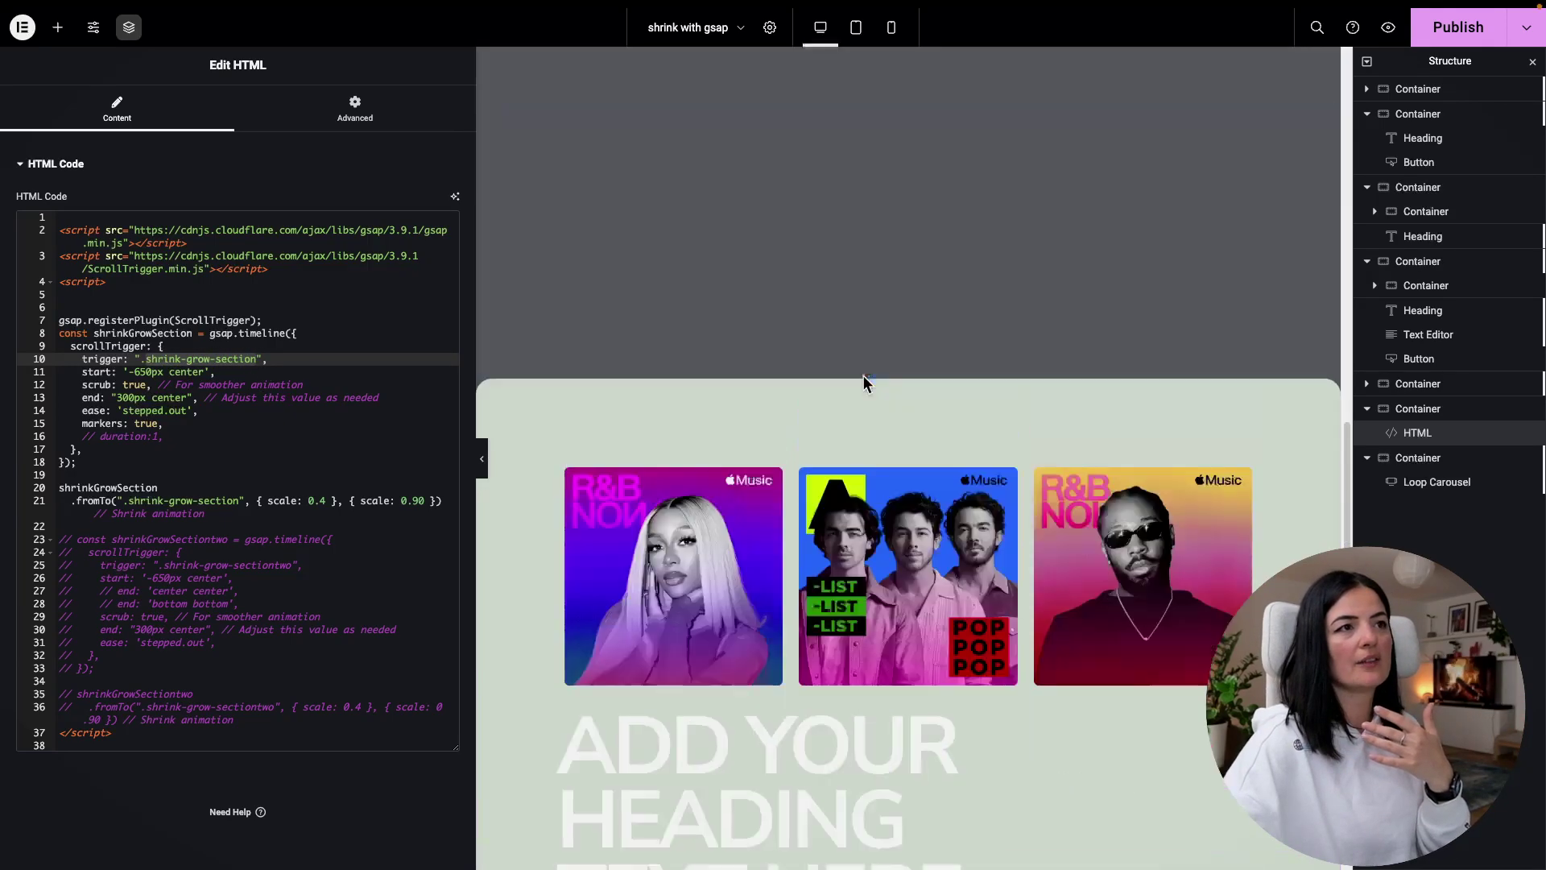
scroll(864, 375, "up", 5)
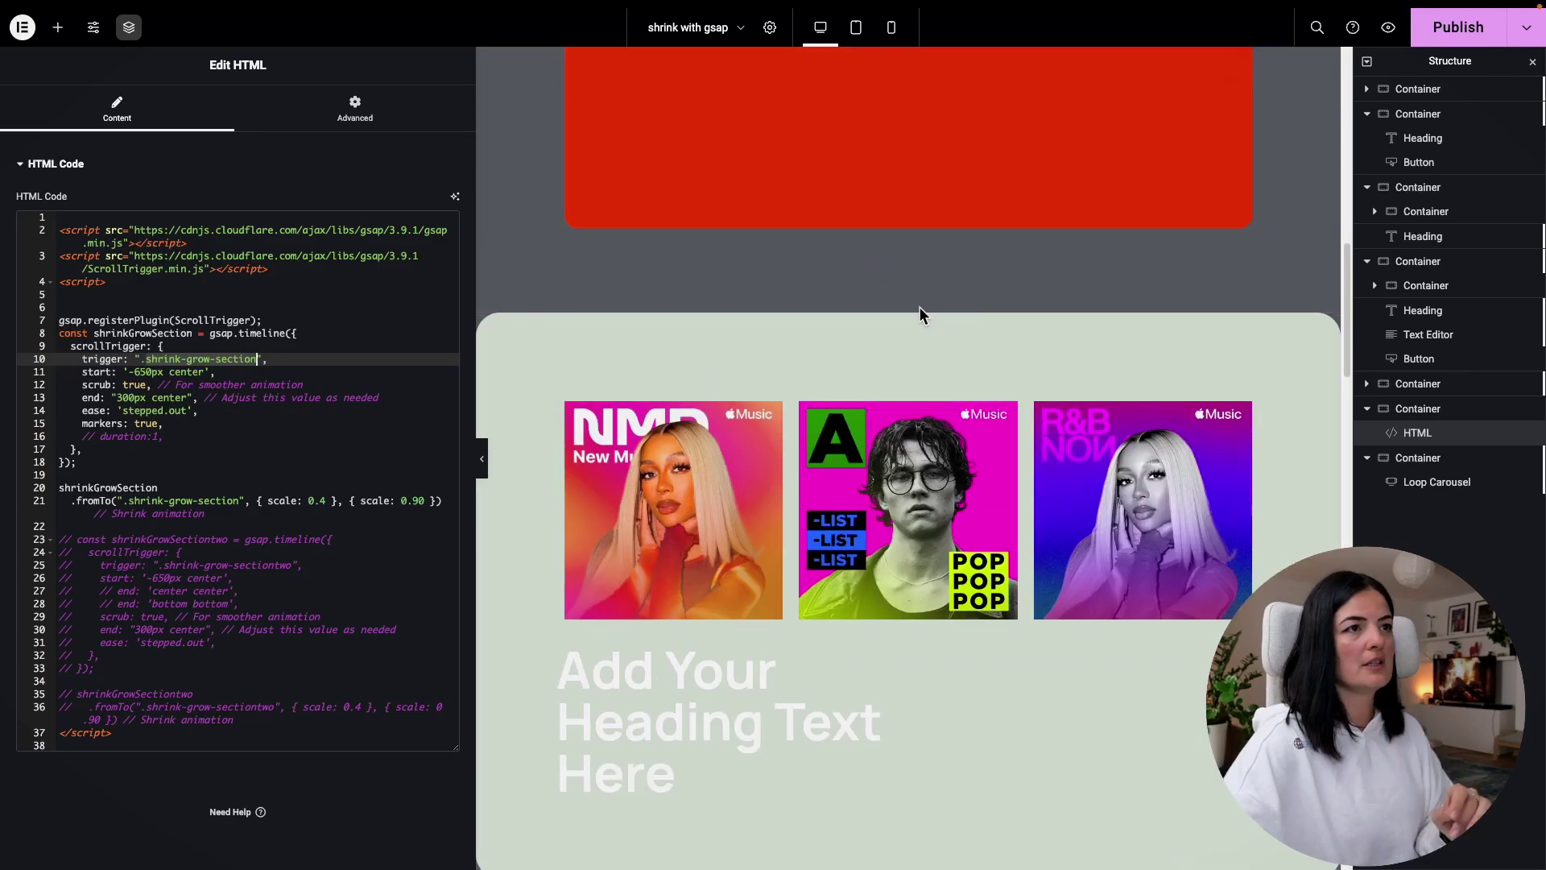
left_click(922, 312)
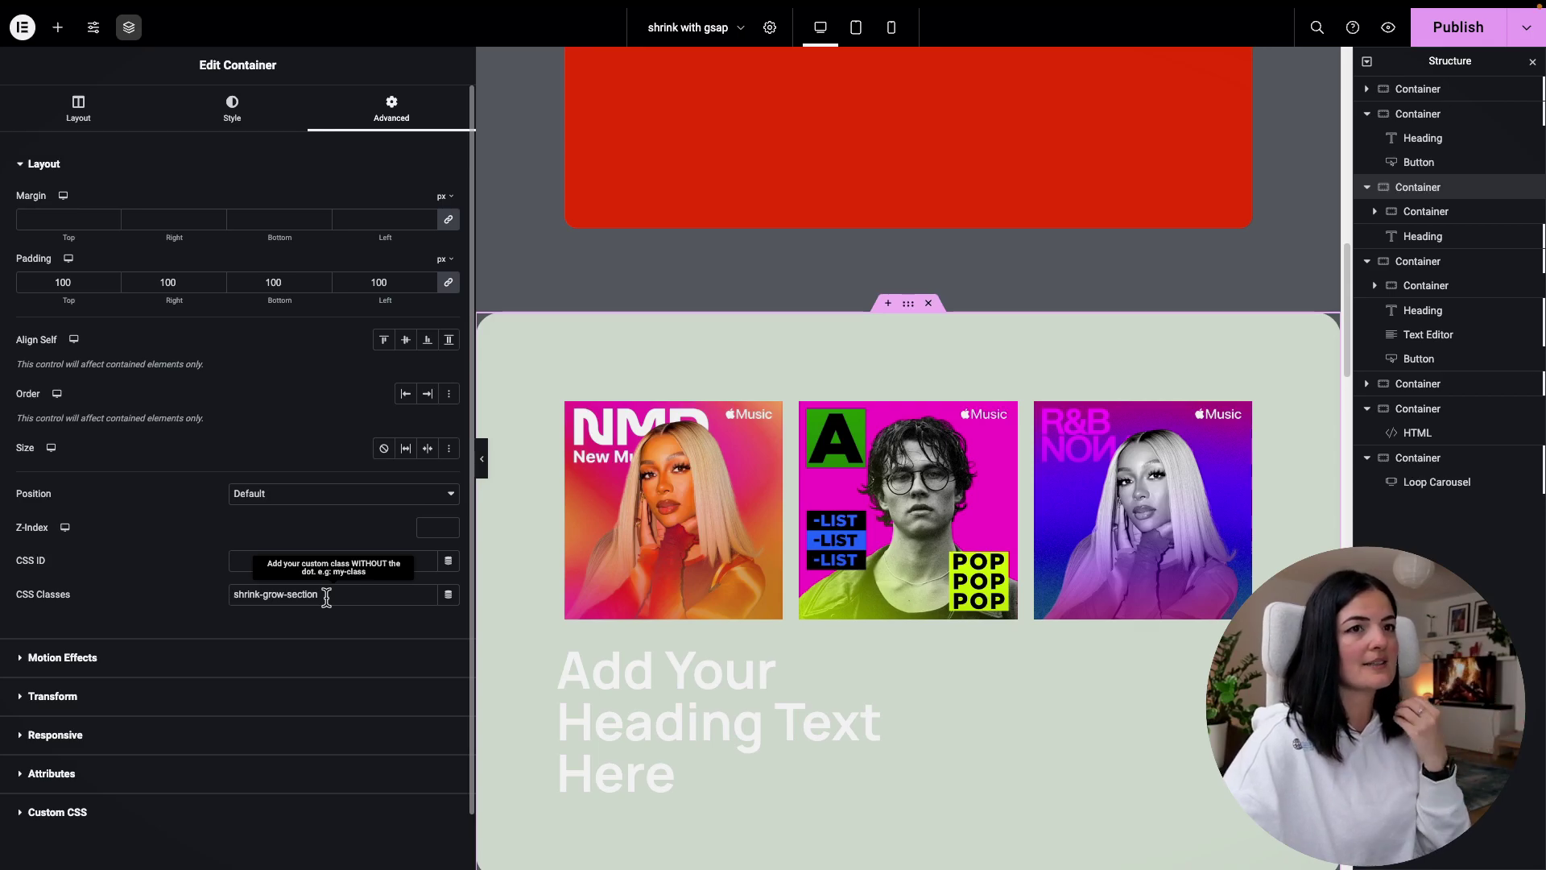
left_click(1418, 433)
scroll(725, 488, "down", 5)
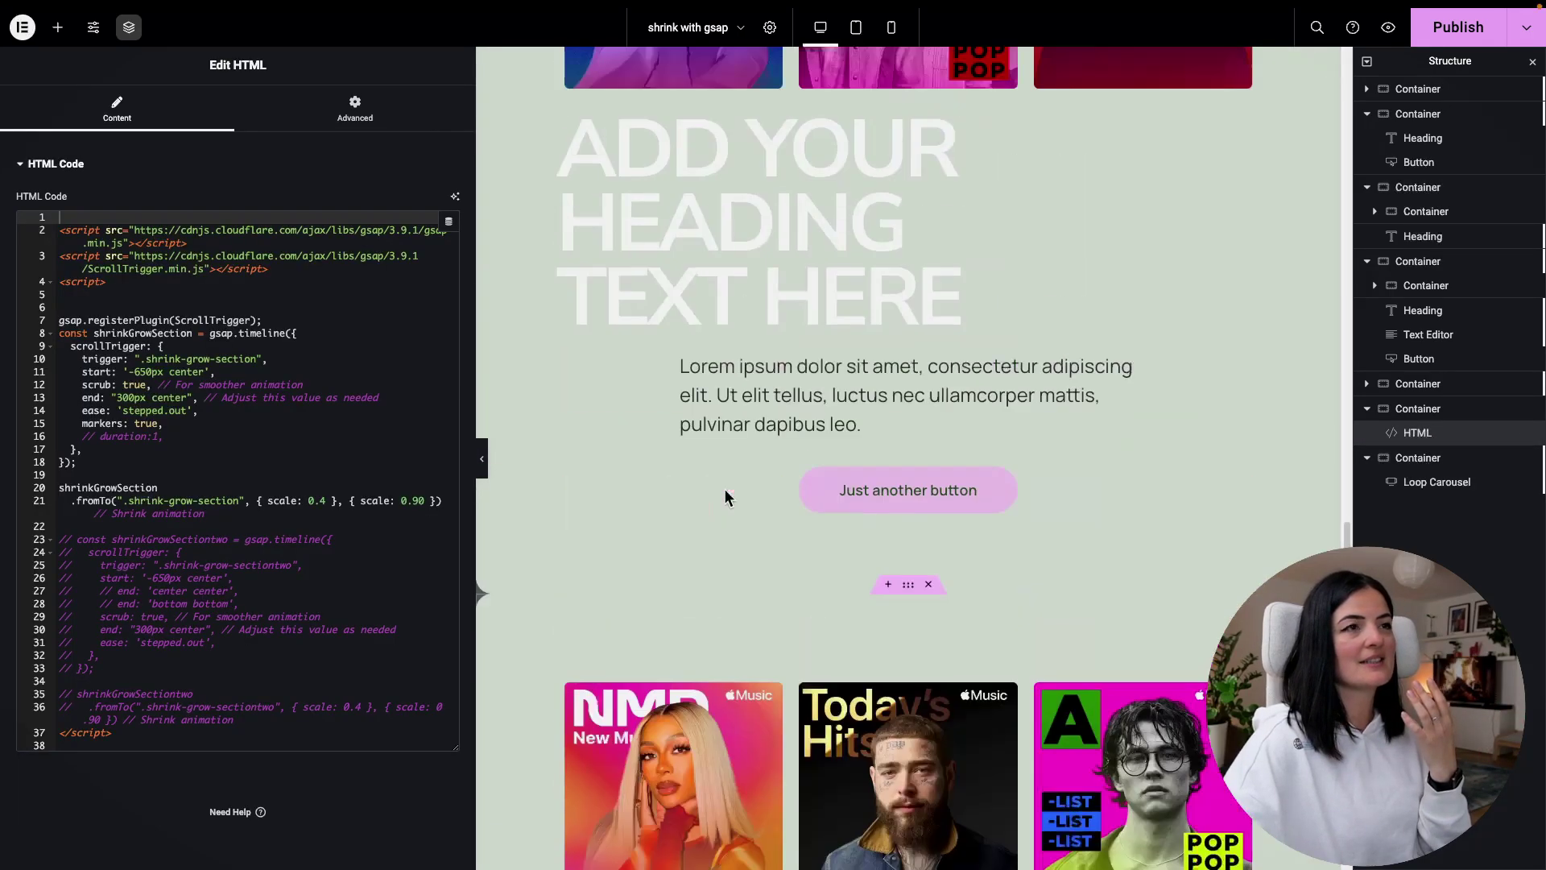
scroll(725, 490, "down", 4)
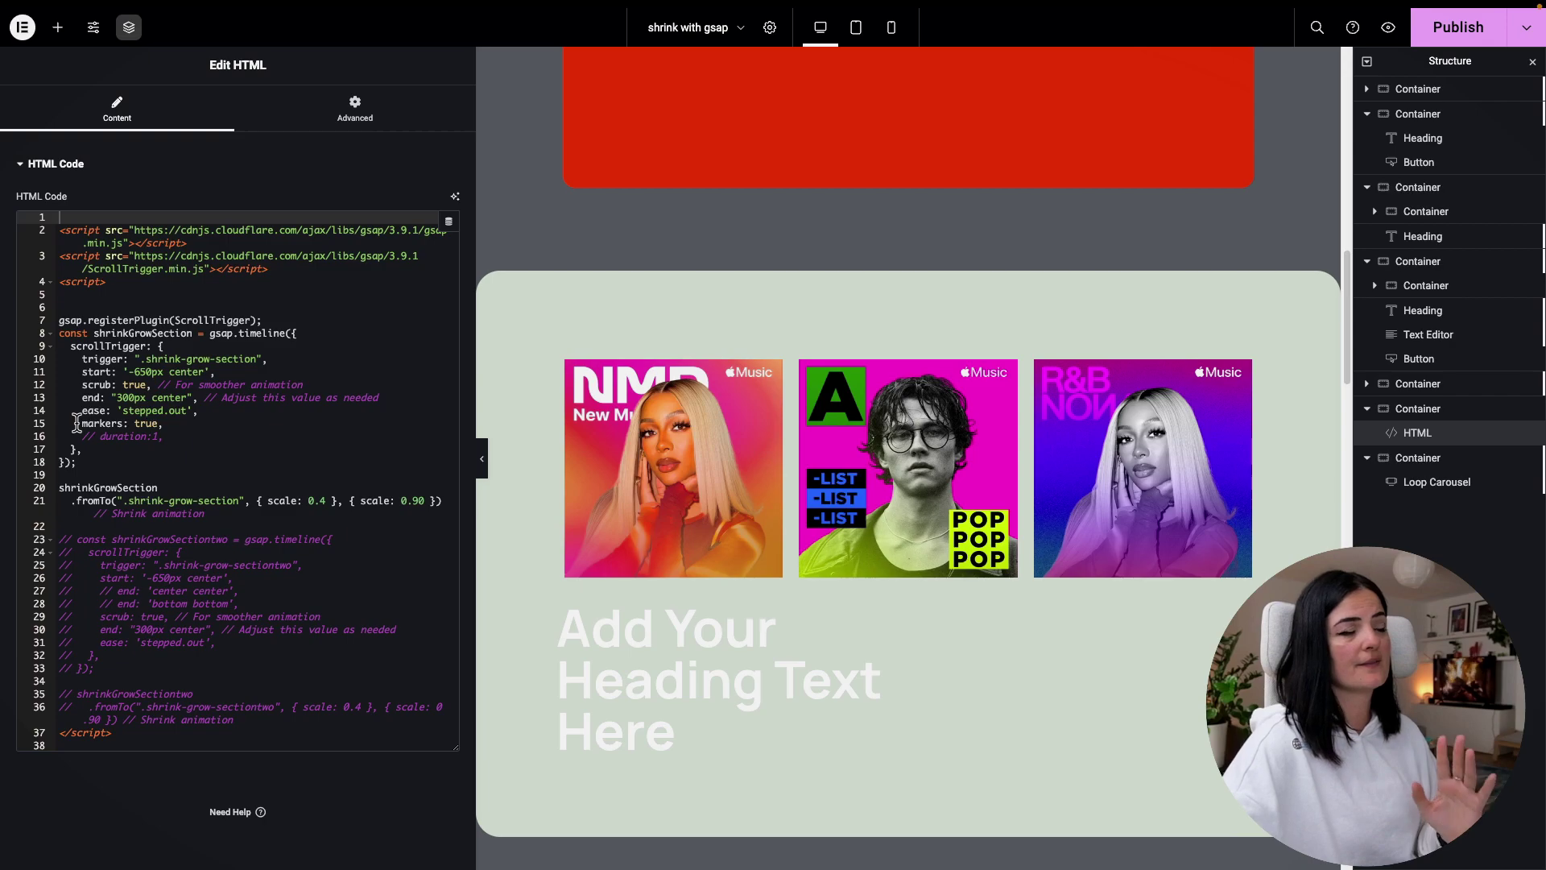
Step: Publish the page with the ScrollTrigger option markers: true in the code, and open the page preview
left_click_drag(76, 423, 169, 427)
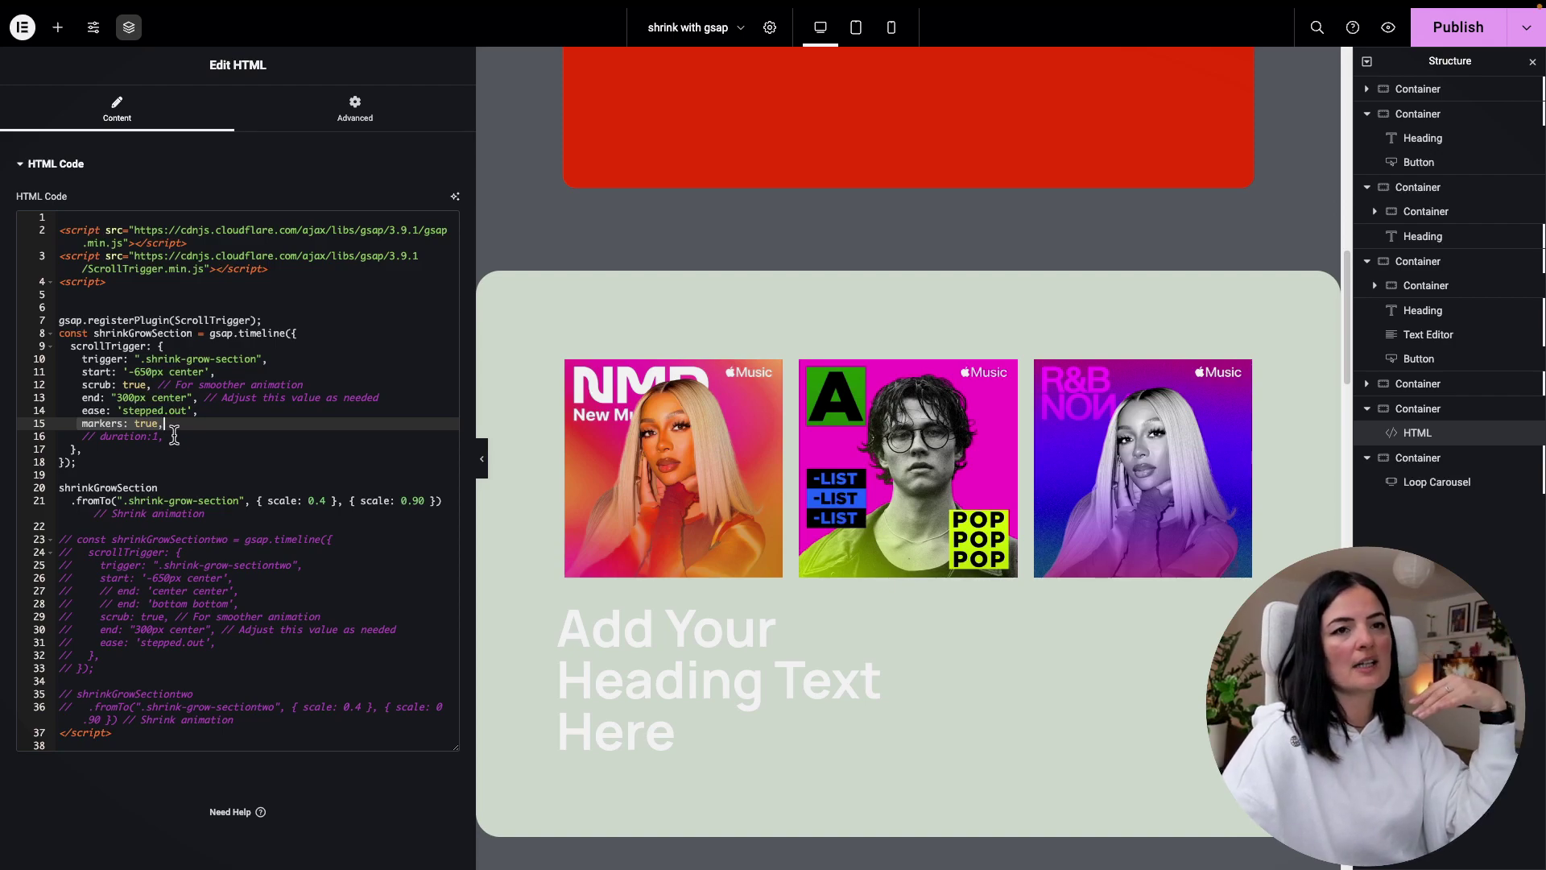
left_click(1458, 26)
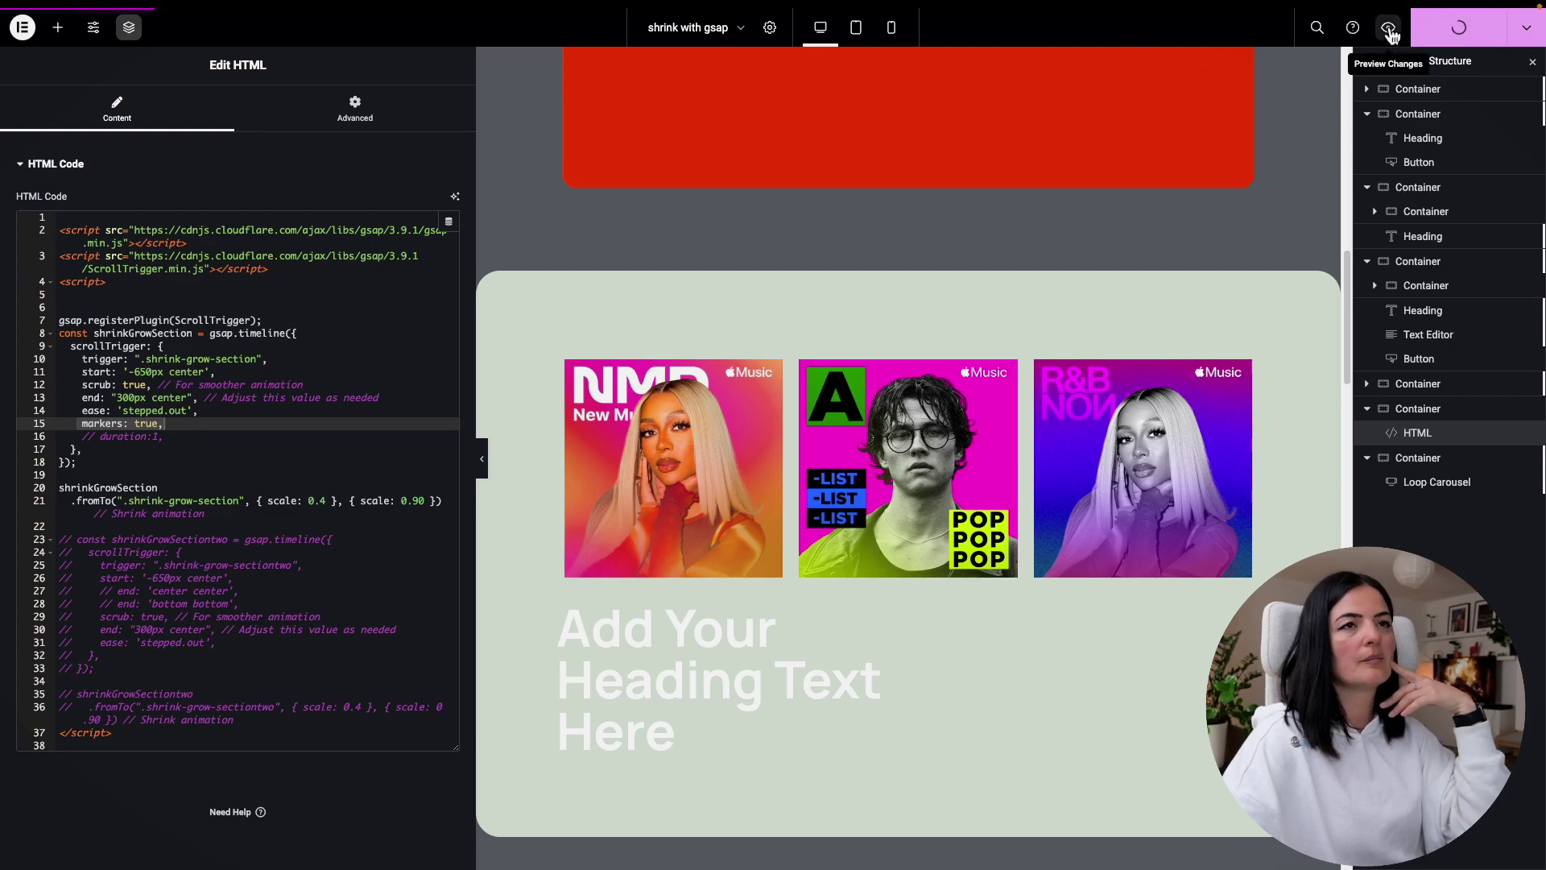
left_click(1390, 31)
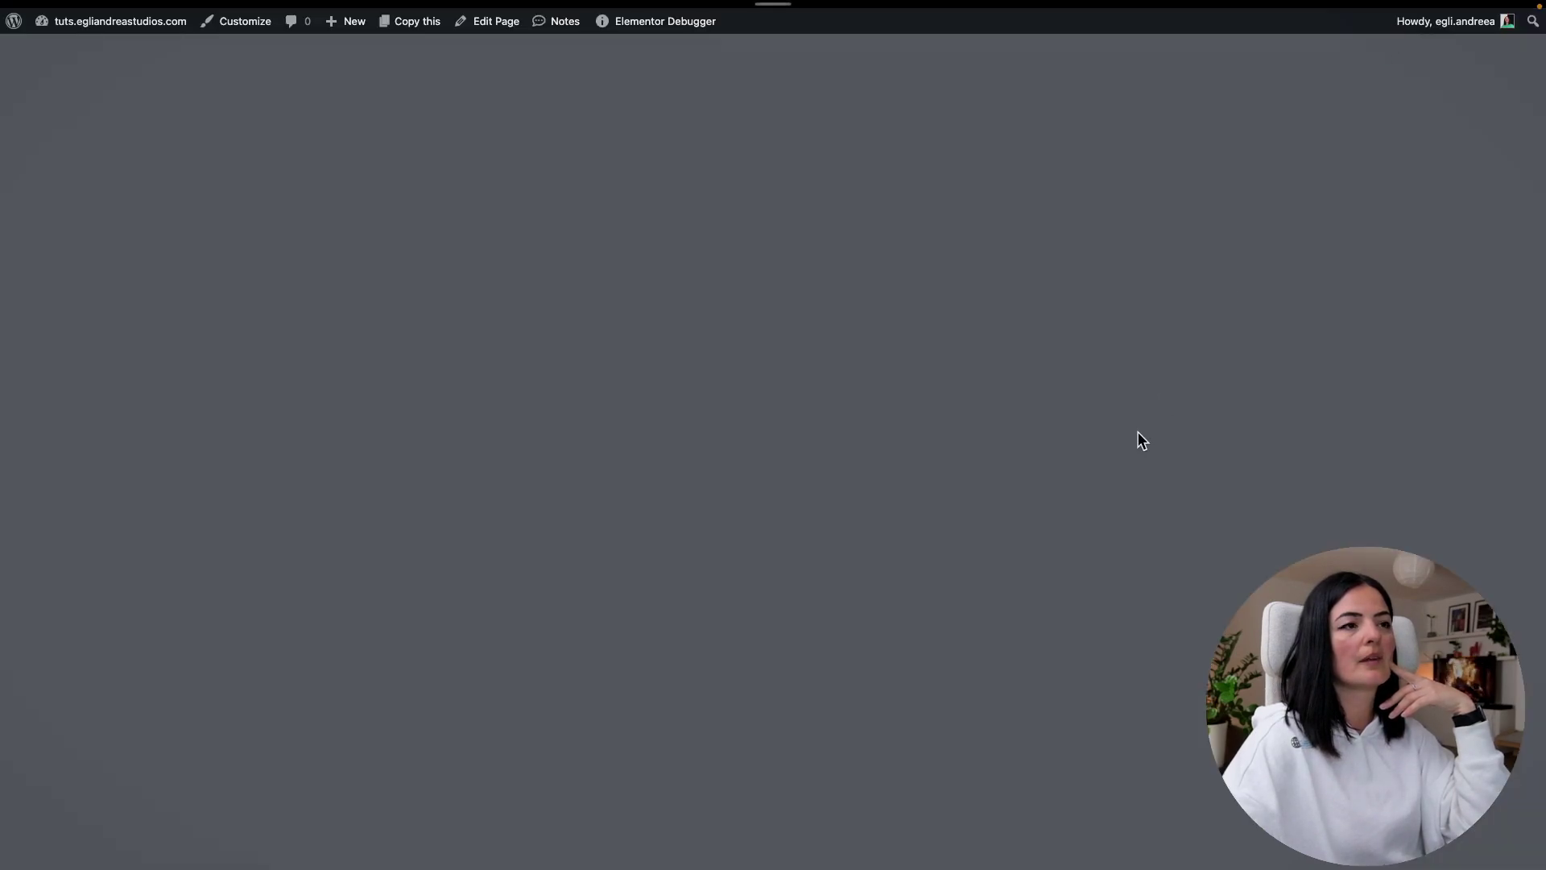
Step: Examine on the preview page how the green image section changes size while scrolling past it in both directions
scroll(1137, 443, "down", 4)
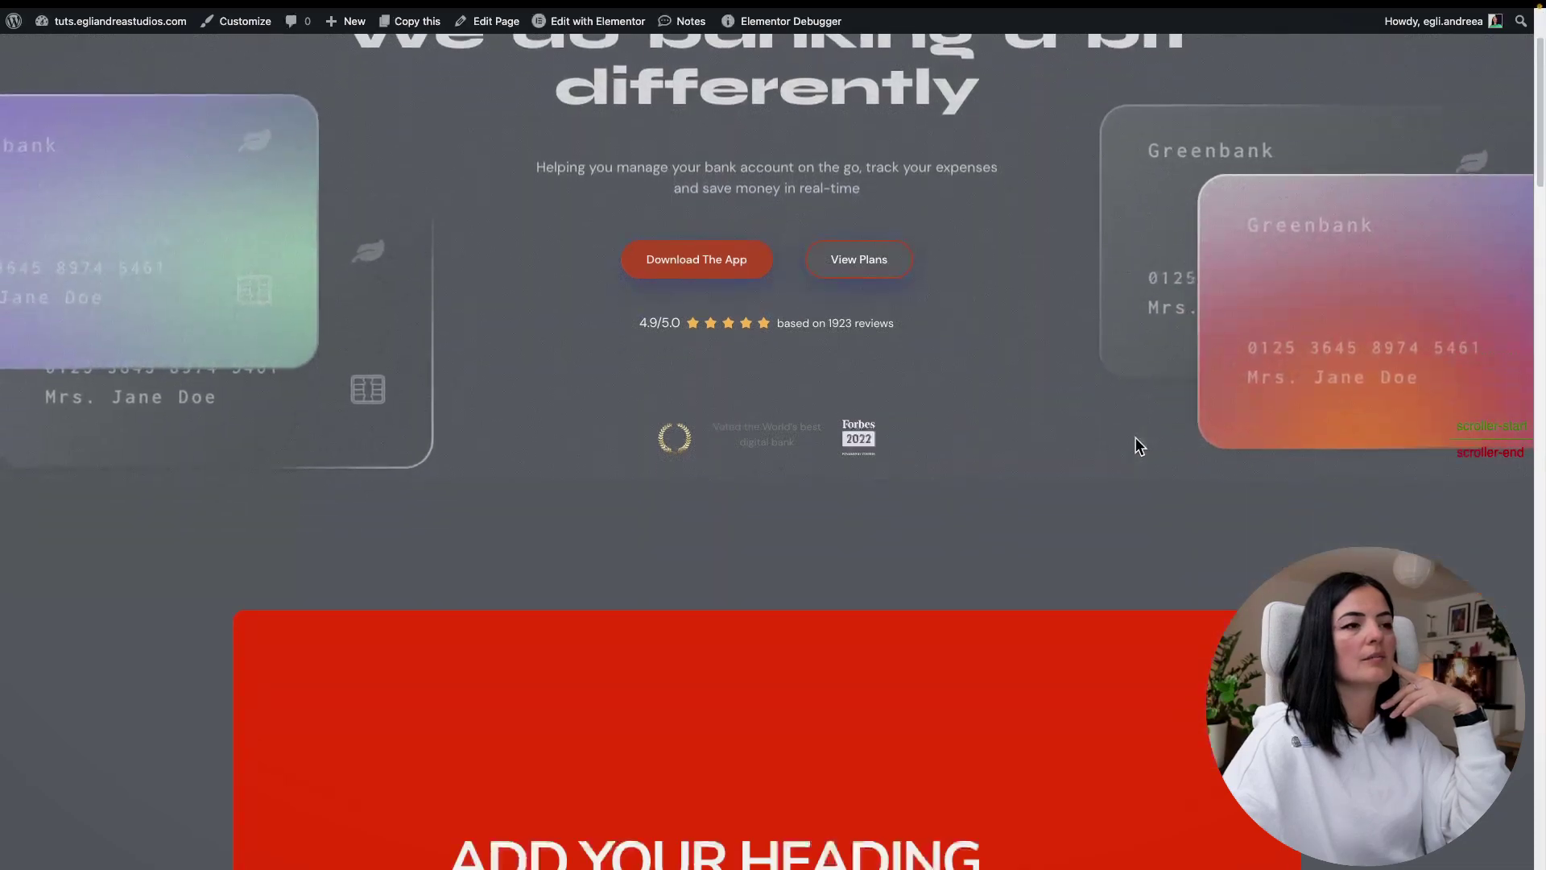
scroll(1134, 439, "down", 6)
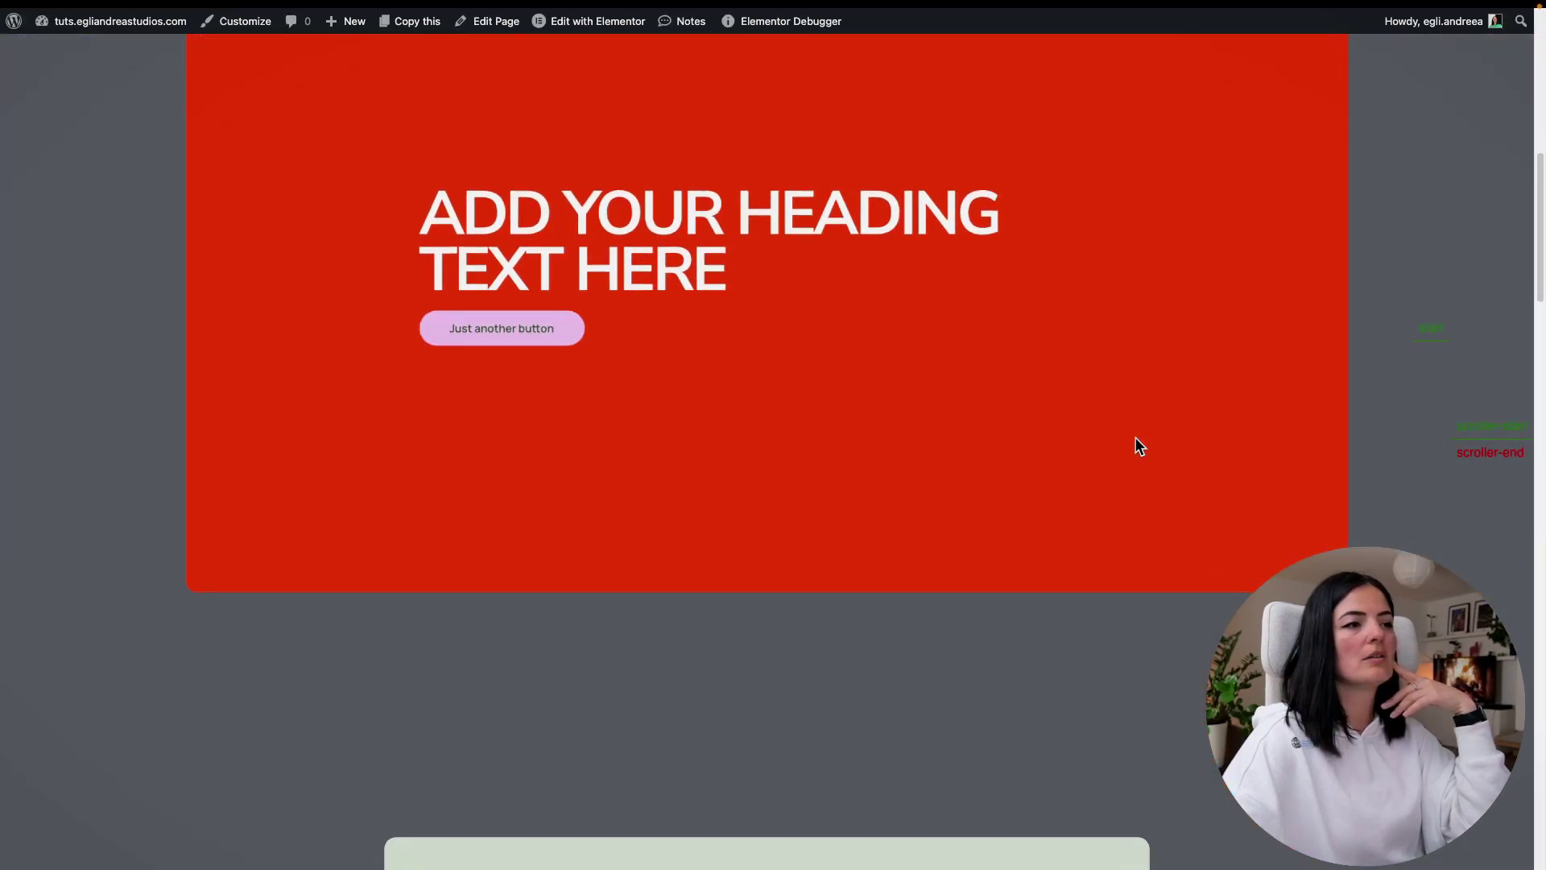
scroll(1137, 446, "down", 3)
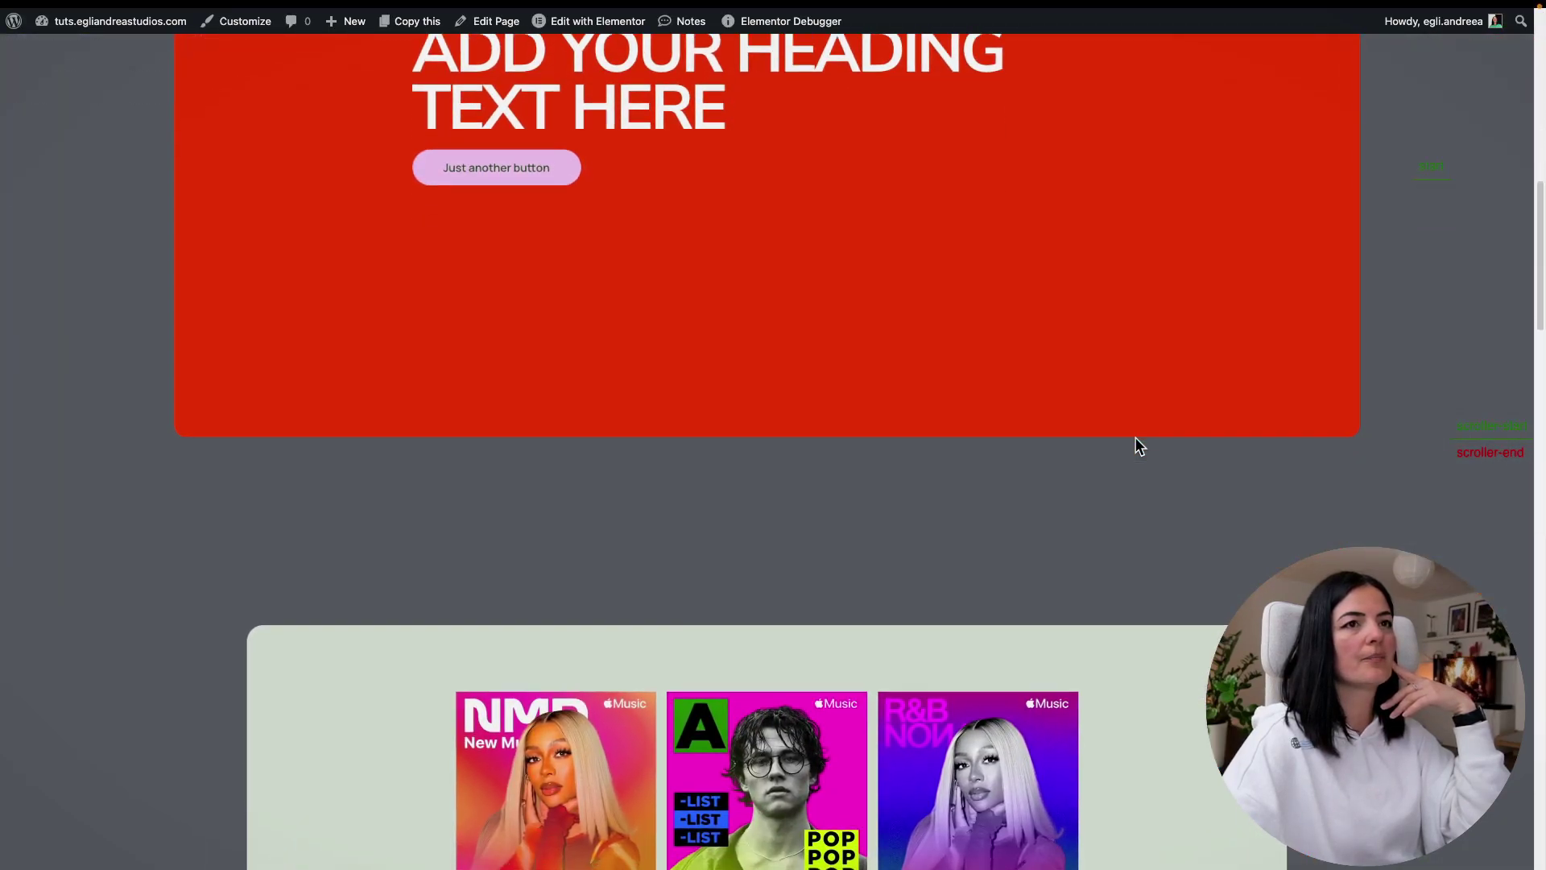
scroll(1138, 445, "down", 2)
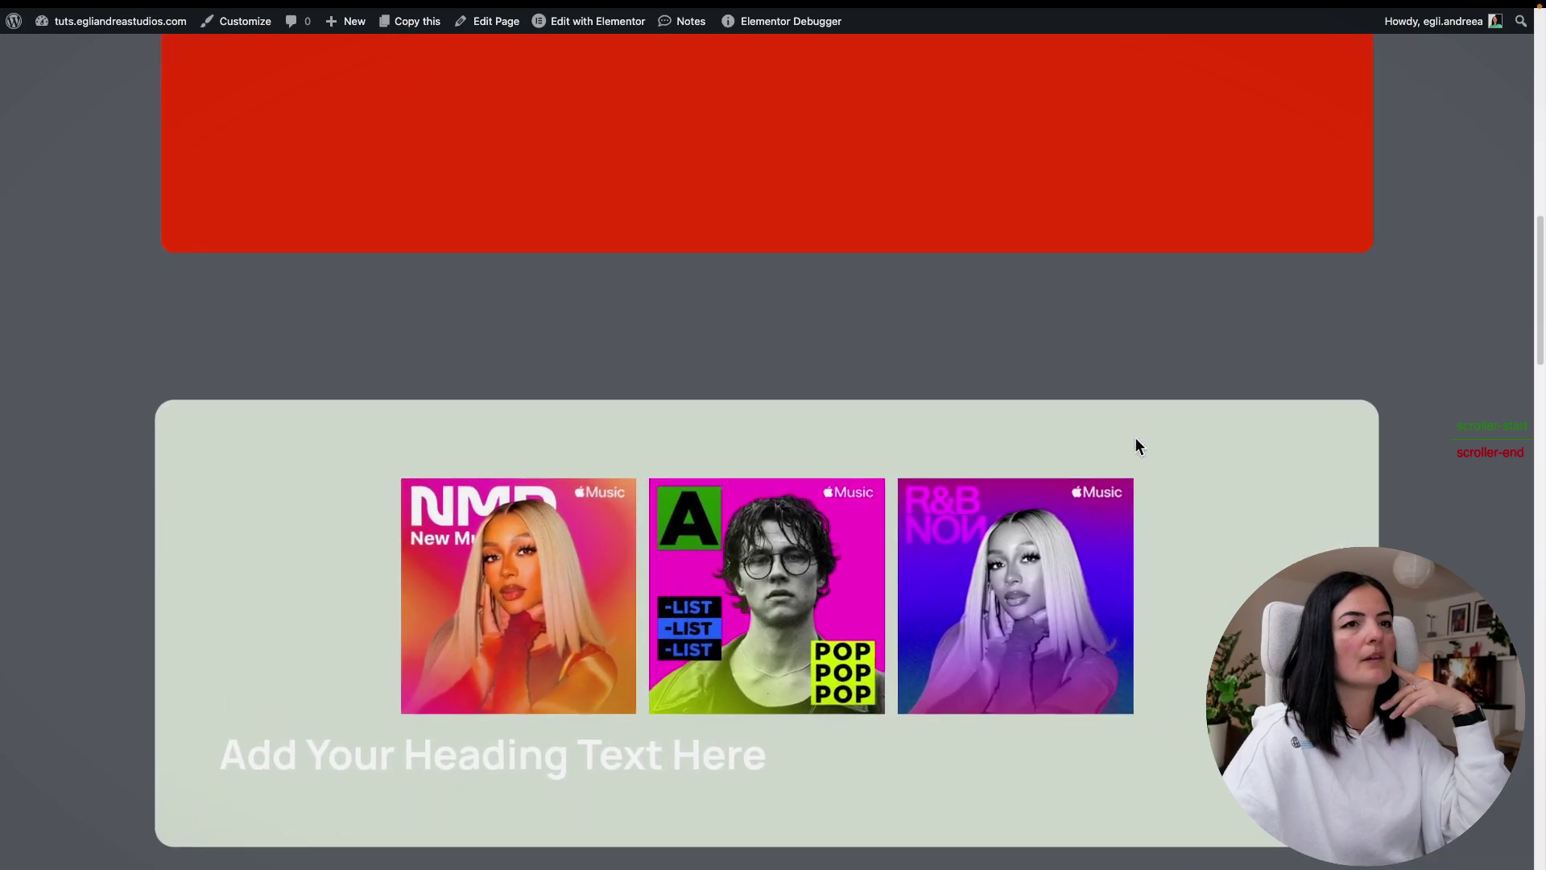
scroll(1138, 445, "down", 3)
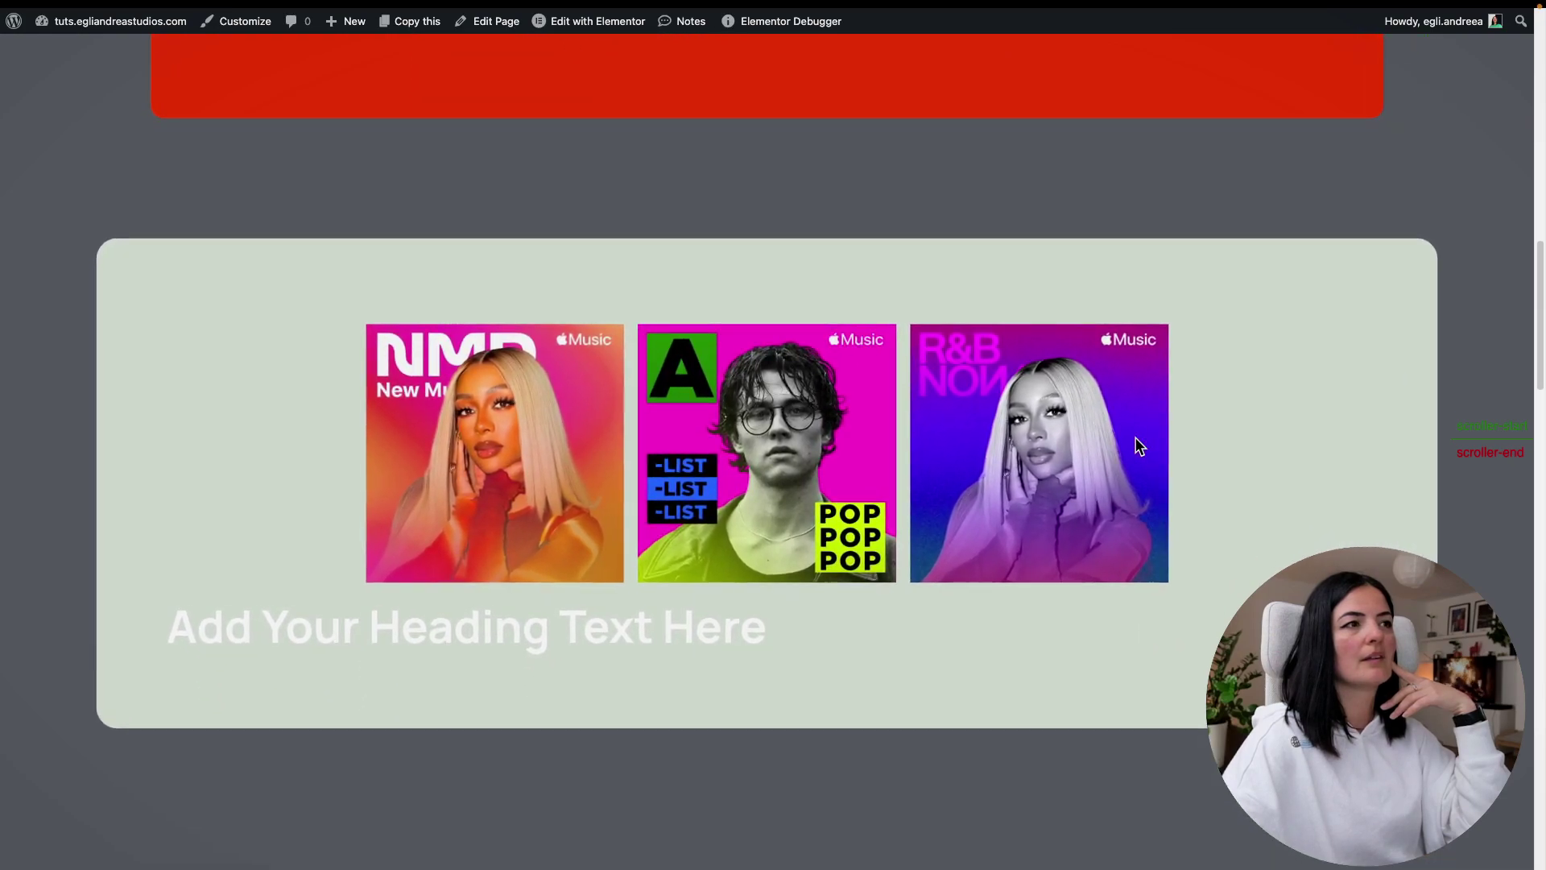
scroll(1137, 439, "down", 1)
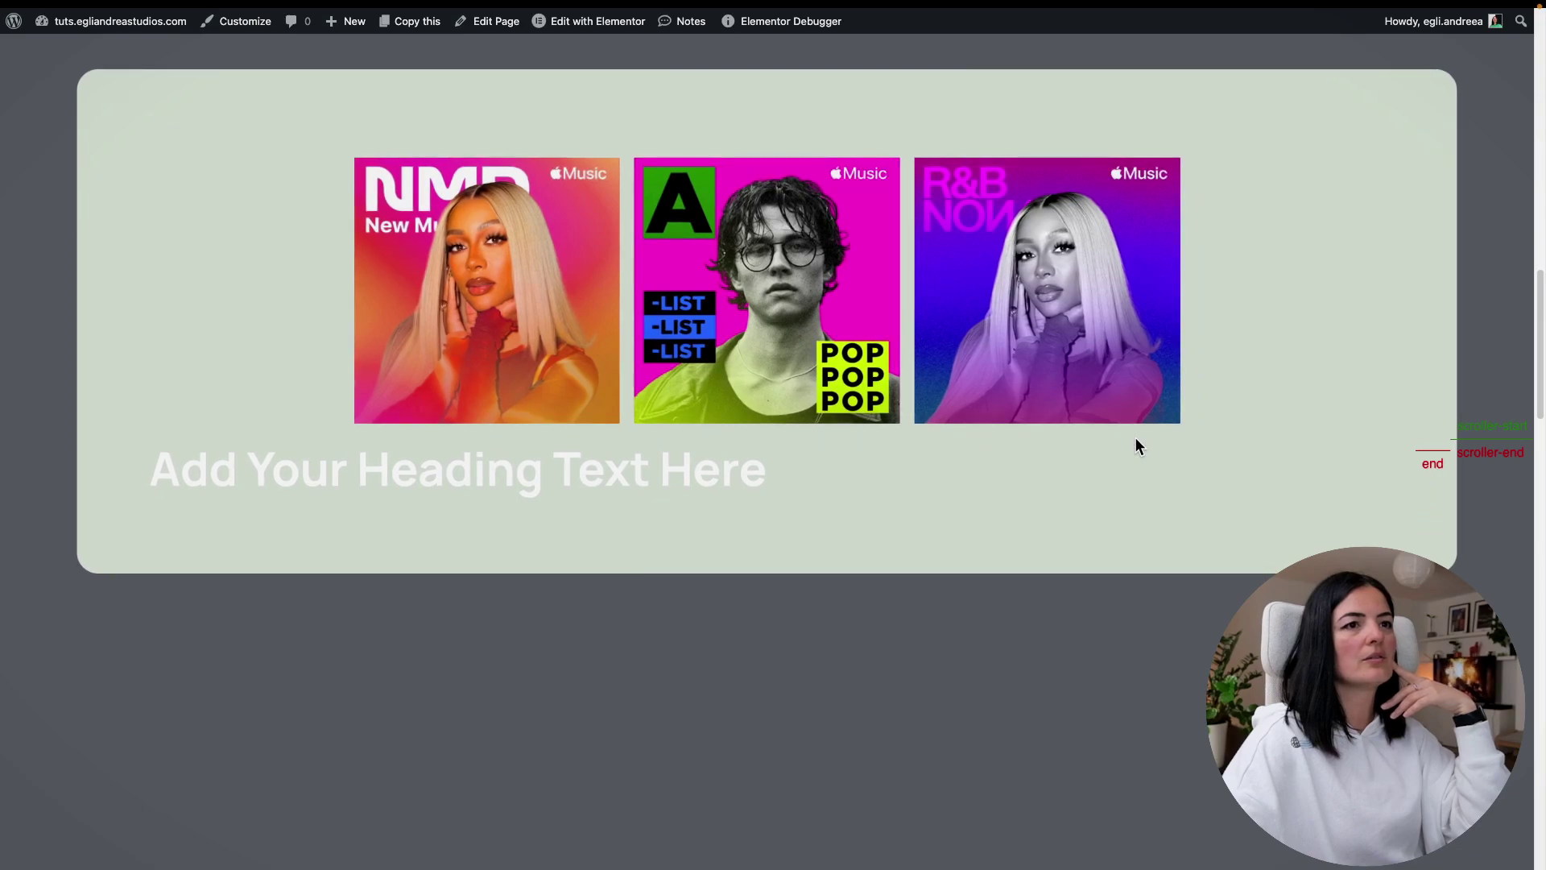
scroll(1137, 445, "up", 1)
scroll(1136, 440, "down", 1)
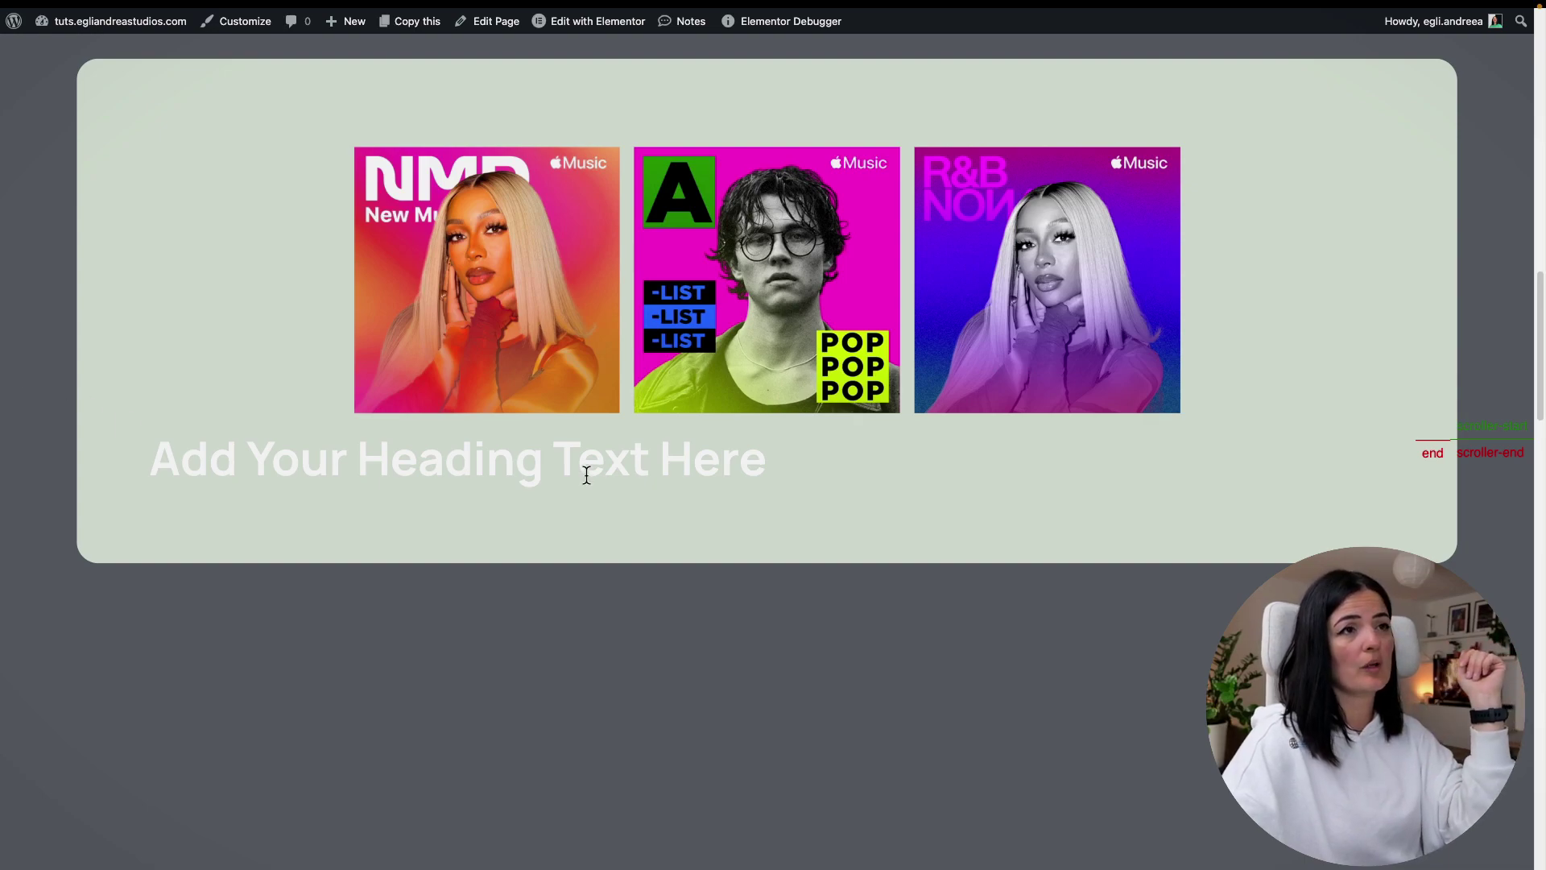
scroll(586, 474, "up", 8)
scroll(586, 474, "up", 2)
scroll(586, 474, "down", 1)
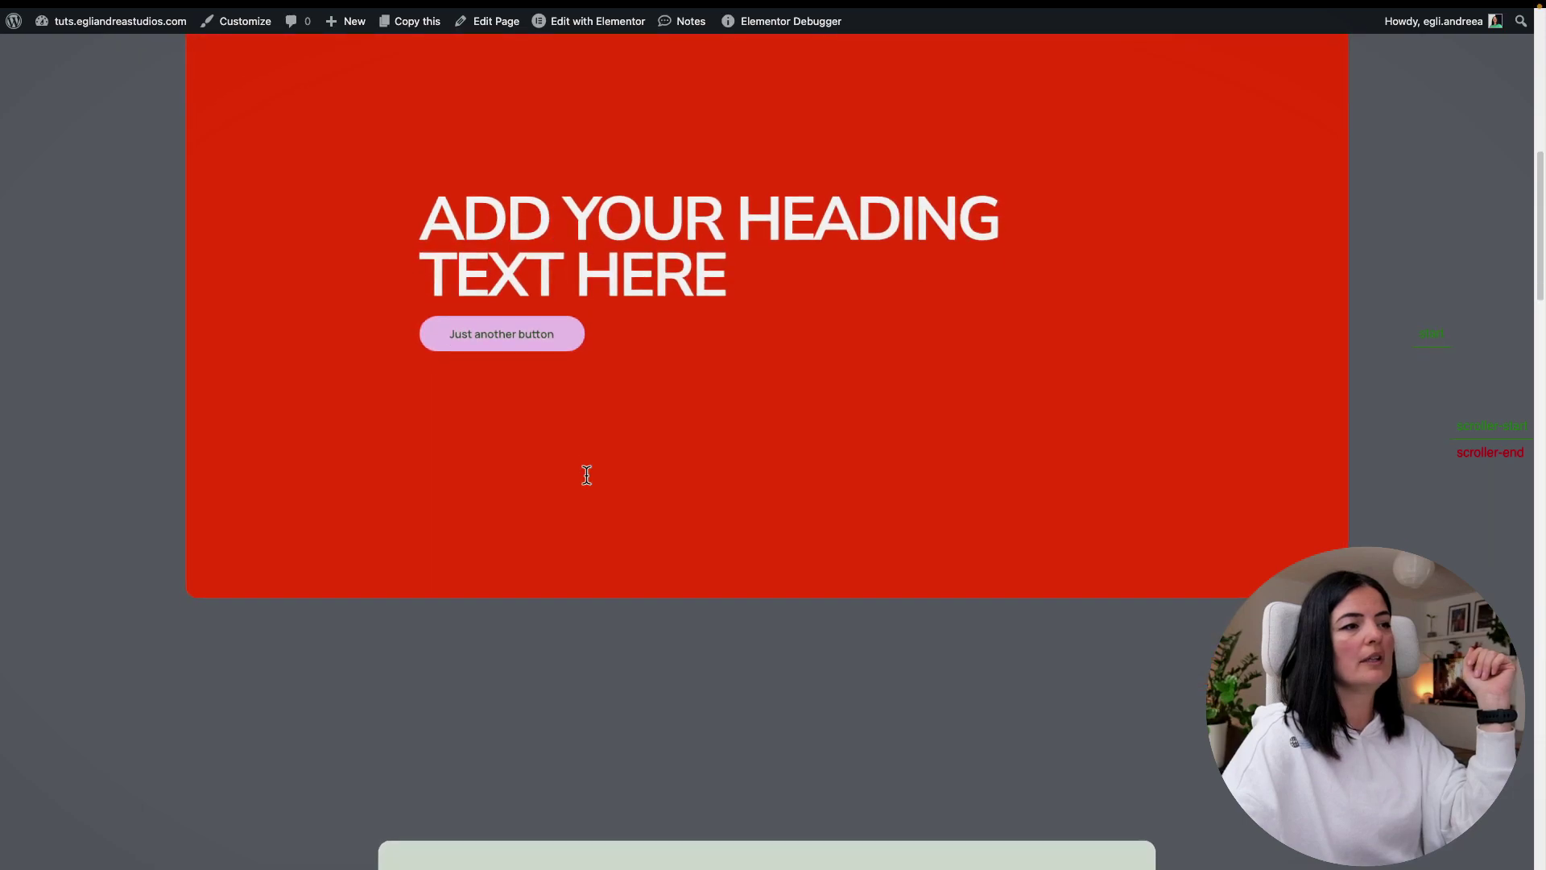
scroll(586, 474, "down", 5)
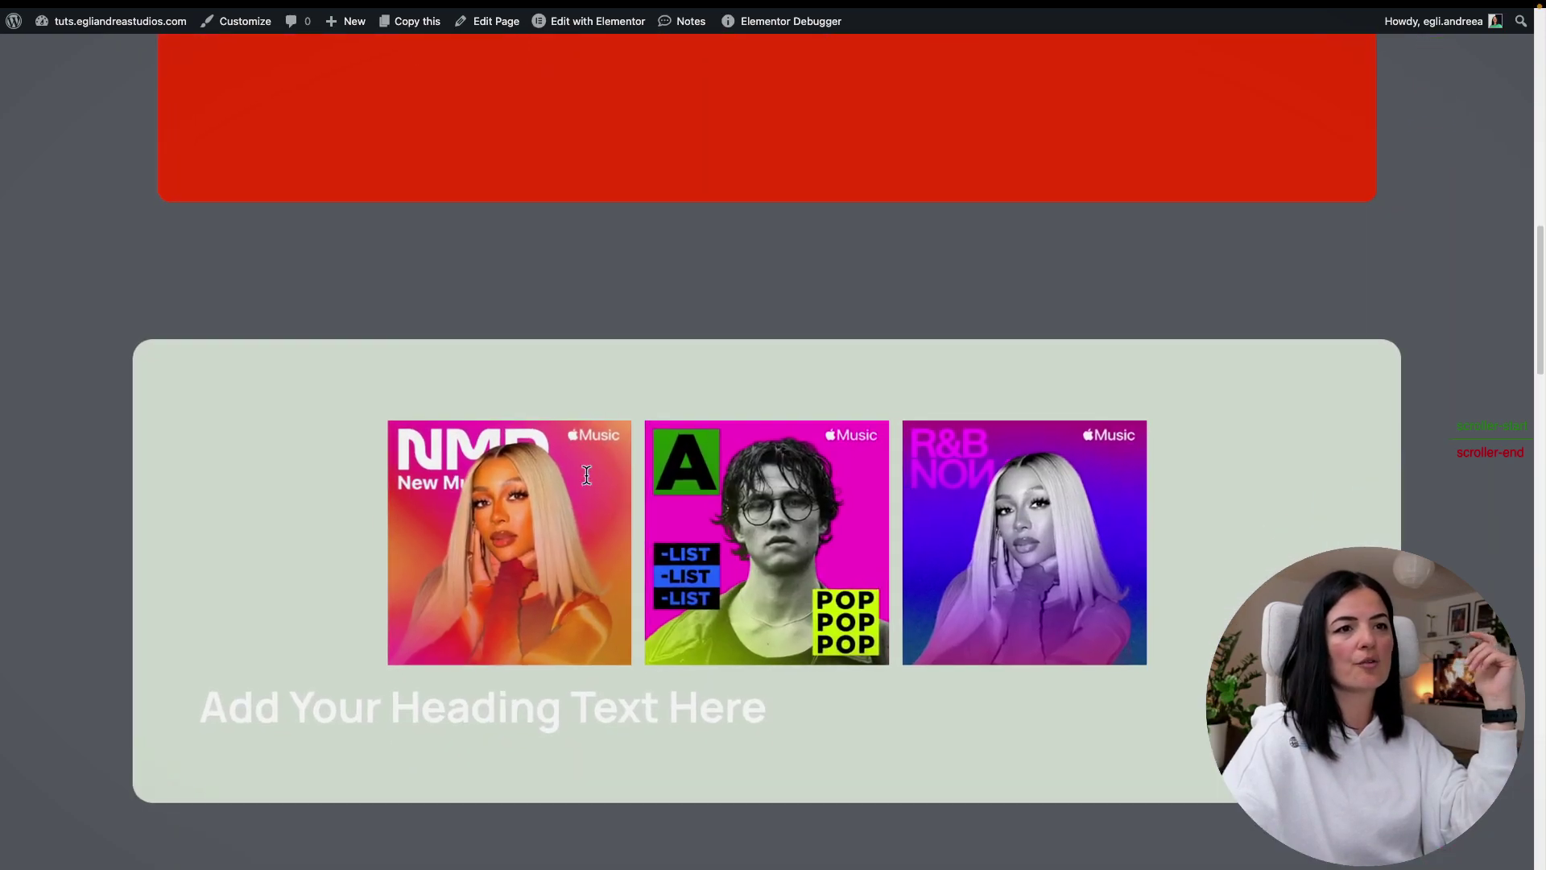
scroll(586, 475, "down", 3)
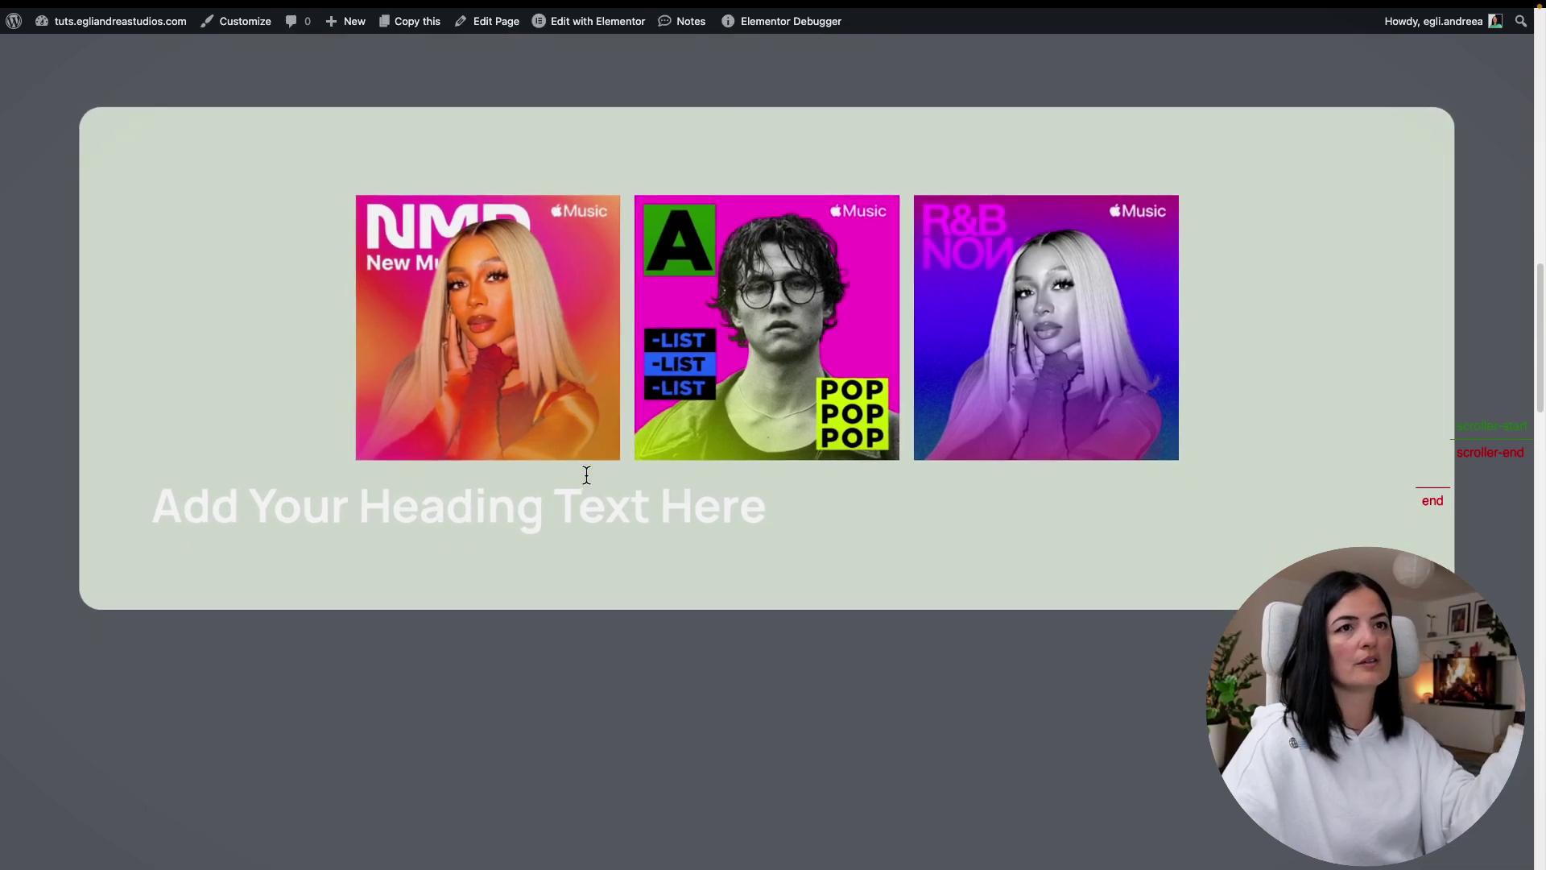
scroll(586, 474, "down", 1)
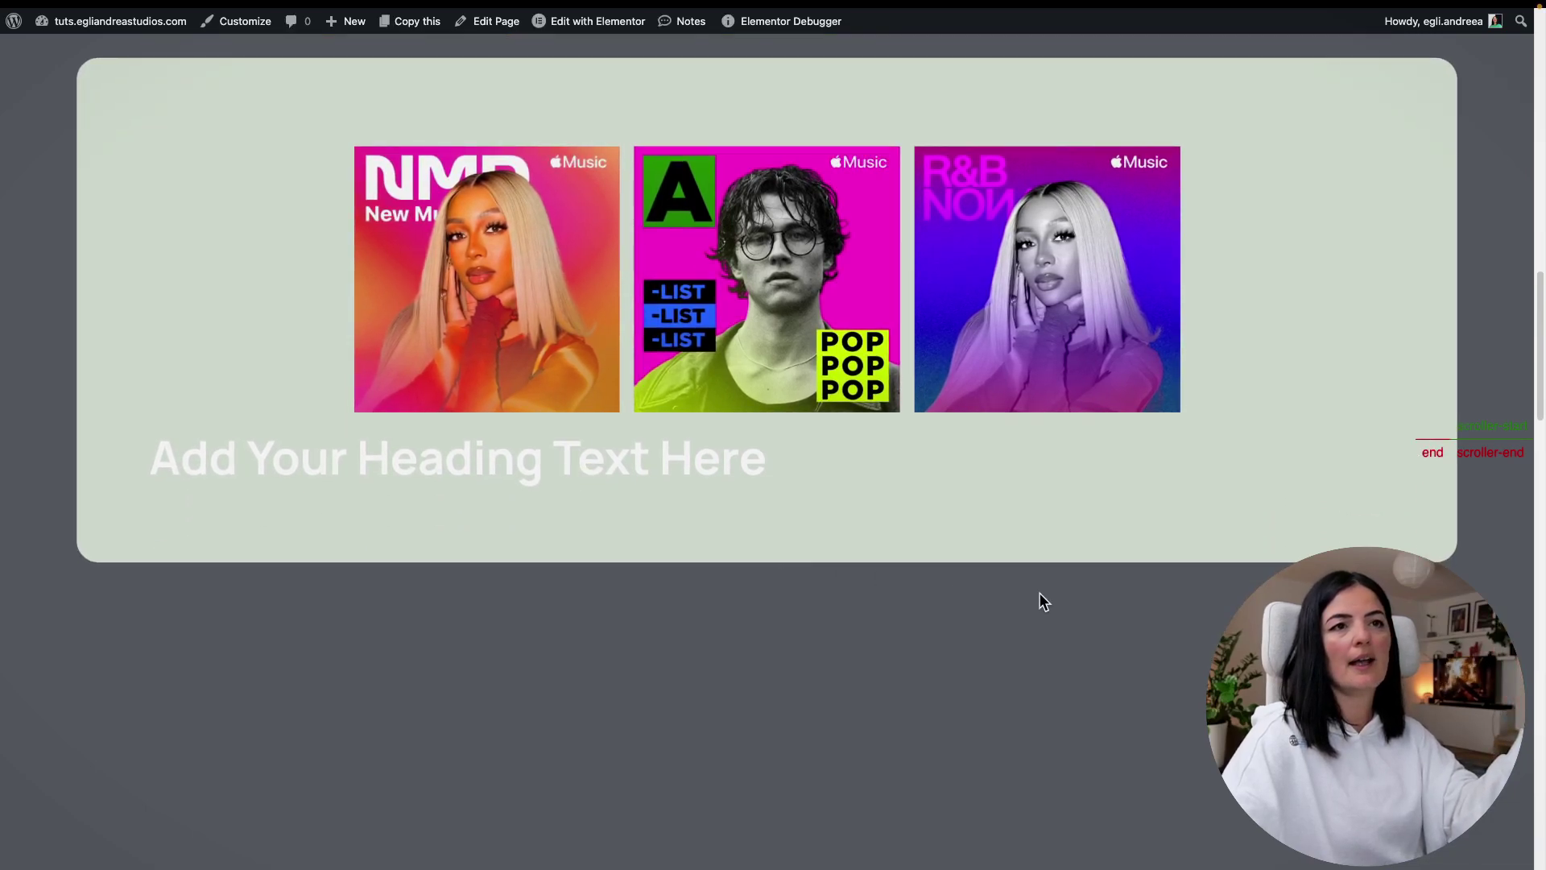
Step: Check where the animation's start and end markers meet the scroller-start and scroller-end markers during scrolling
scroll(1451, 514, "up", 3)
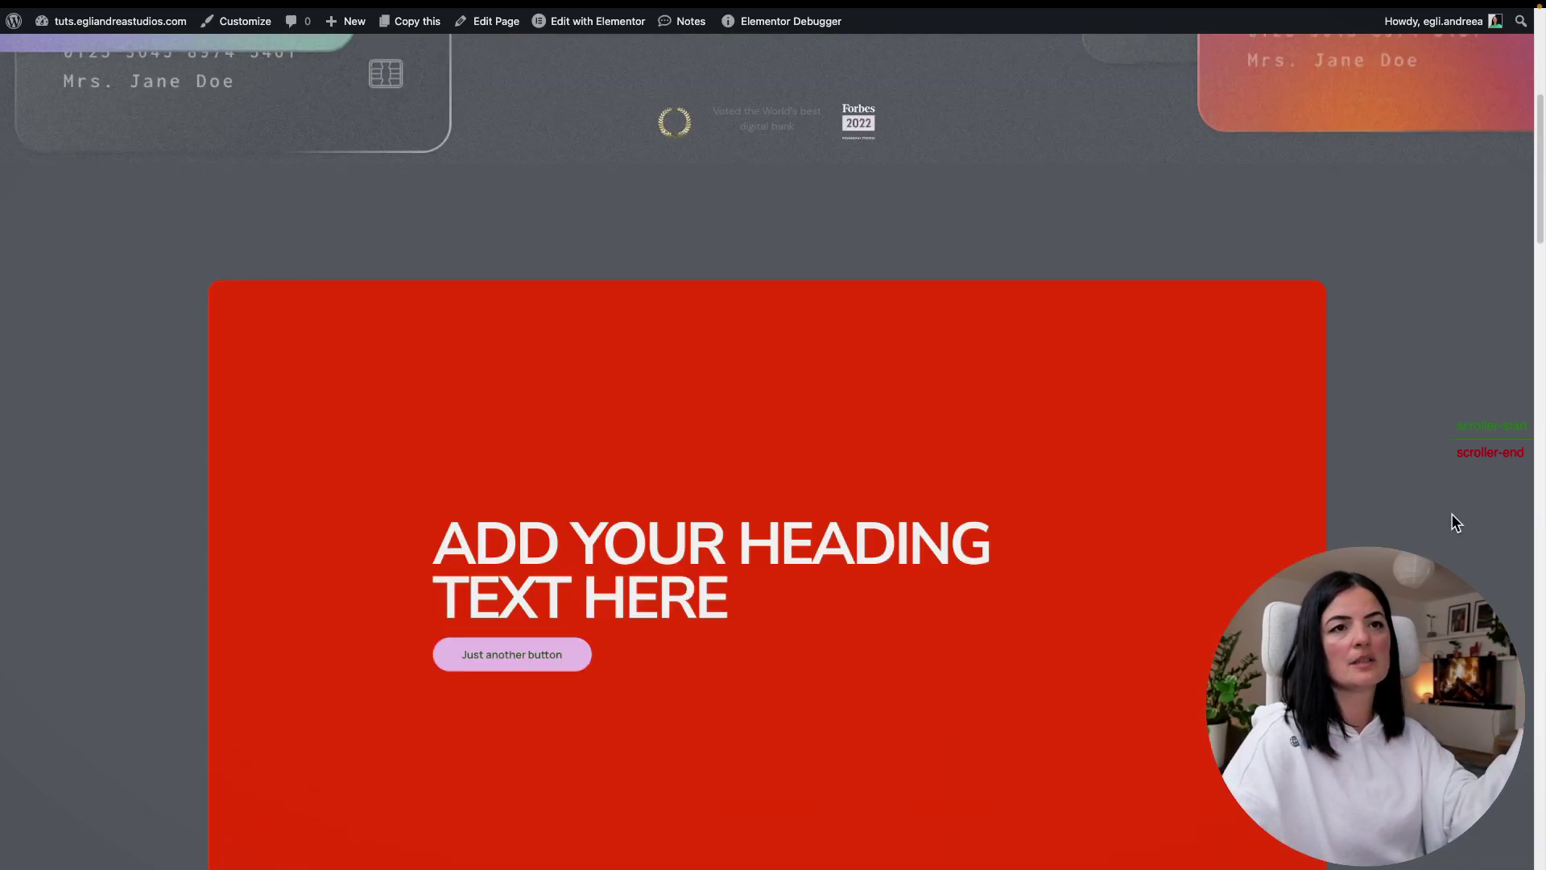
scroll(1451, 514, "down", 2)
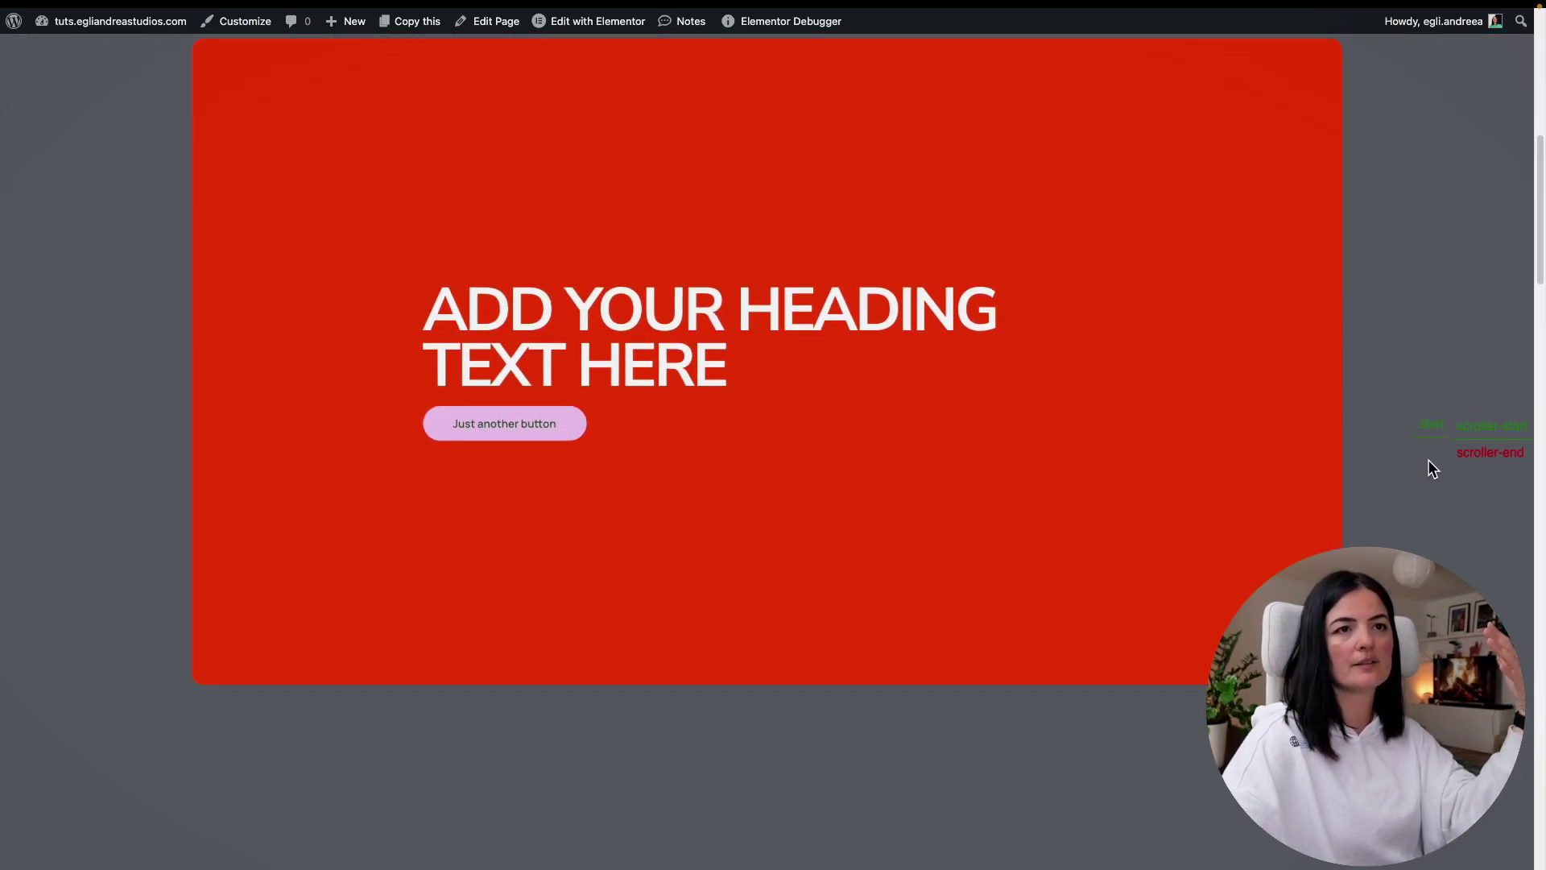
scroll(1417, 523, "down", 3)
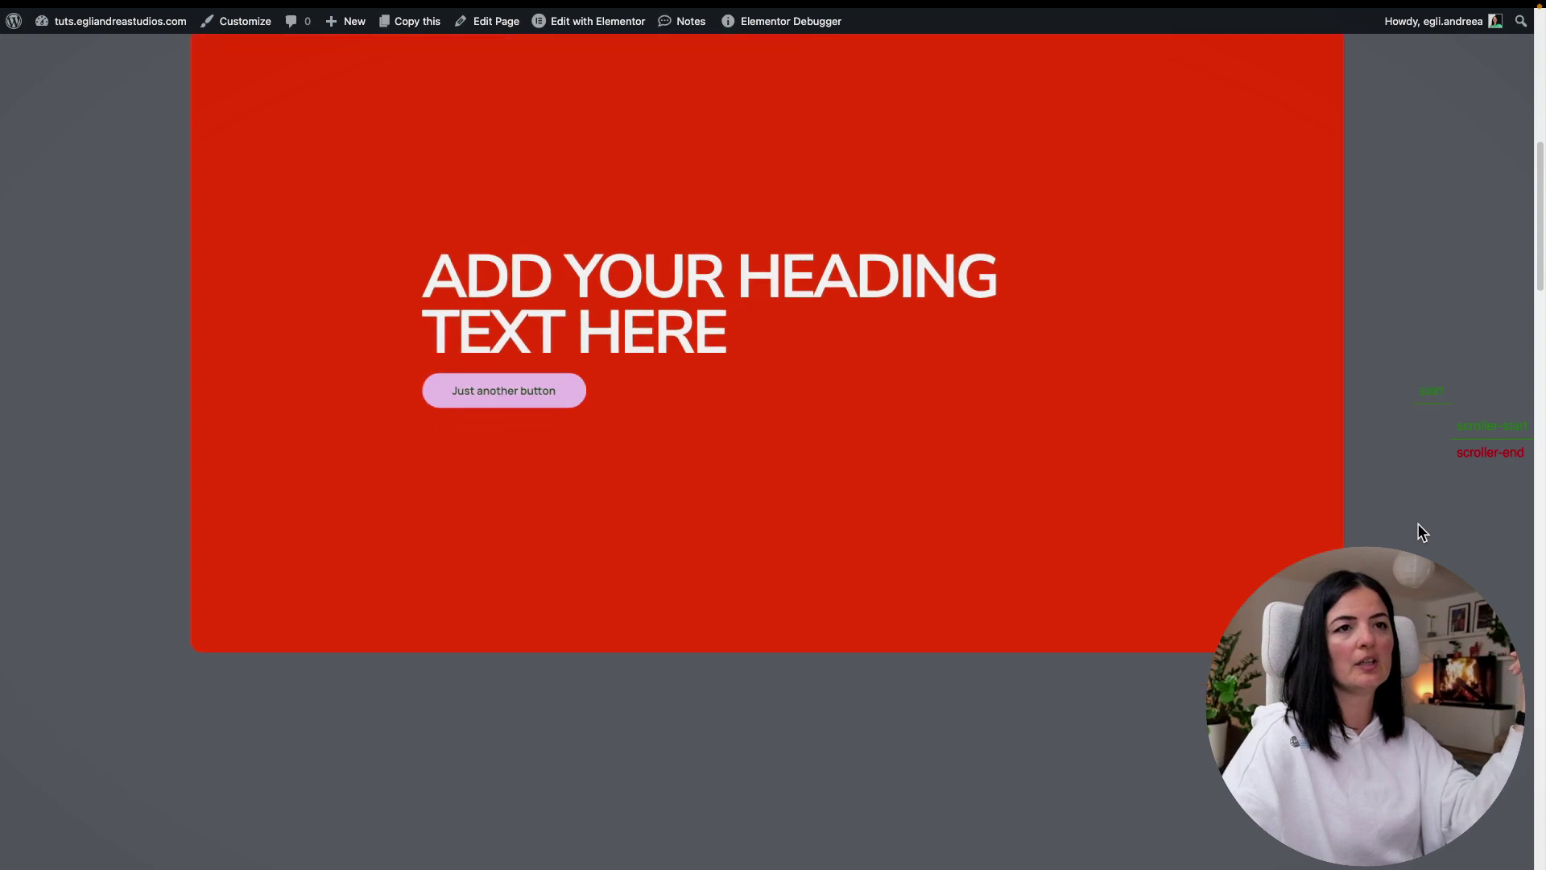
scroll(1422, 532, "down", 8)
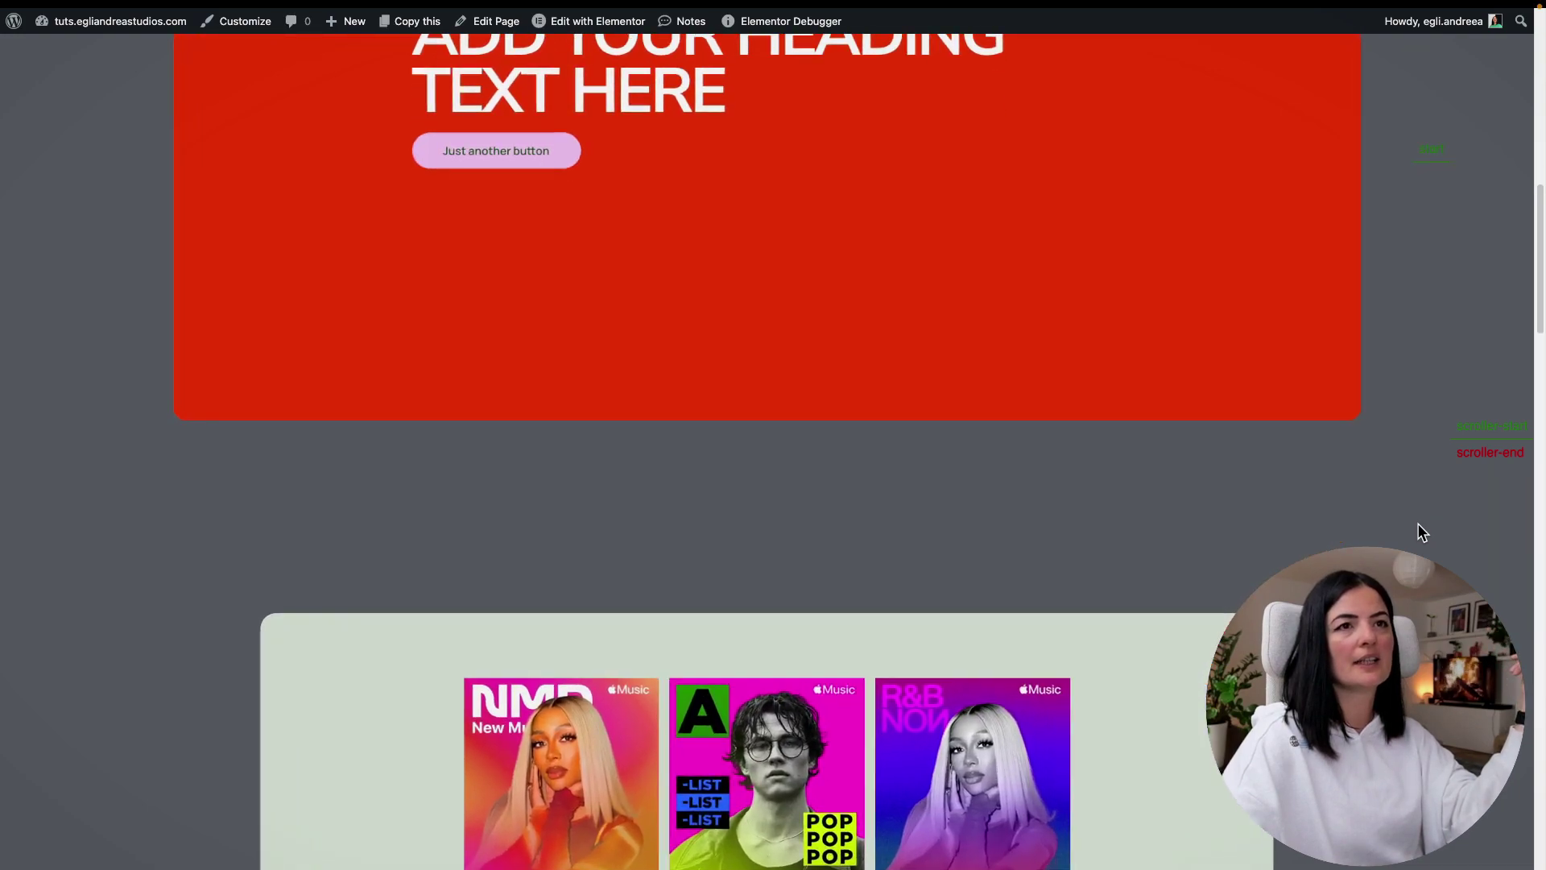
scroll(1422, 532, "down", 5)
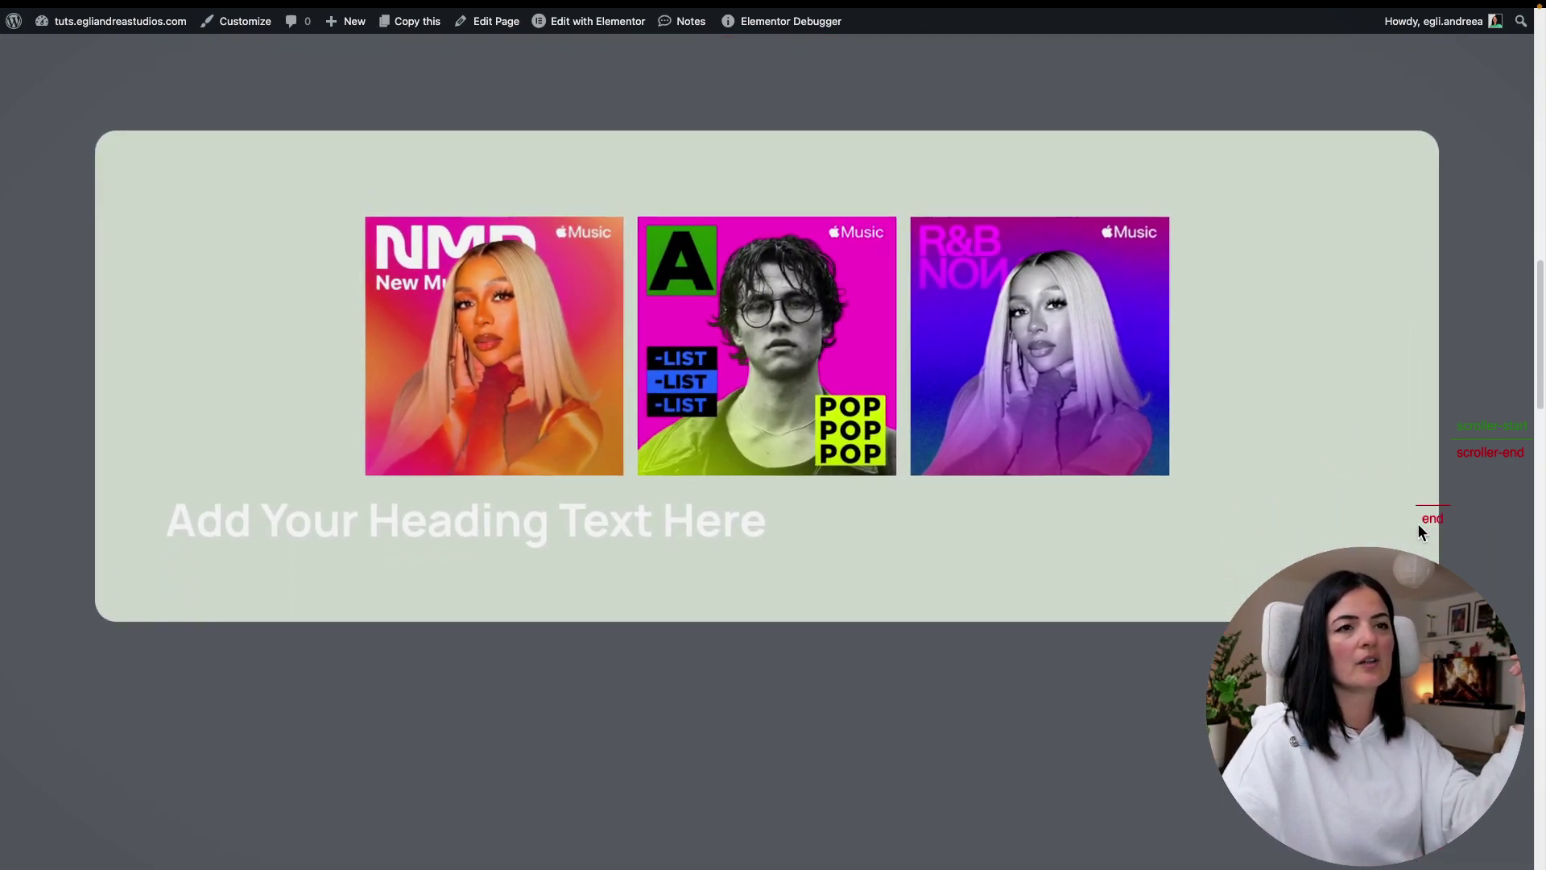
Step: Back in the Elementor editor, change the shrinkGrowSection ScrollTrigger start value to '-350px center' and publish the page
mouse_move(24, 387)
left_click(80, 649)
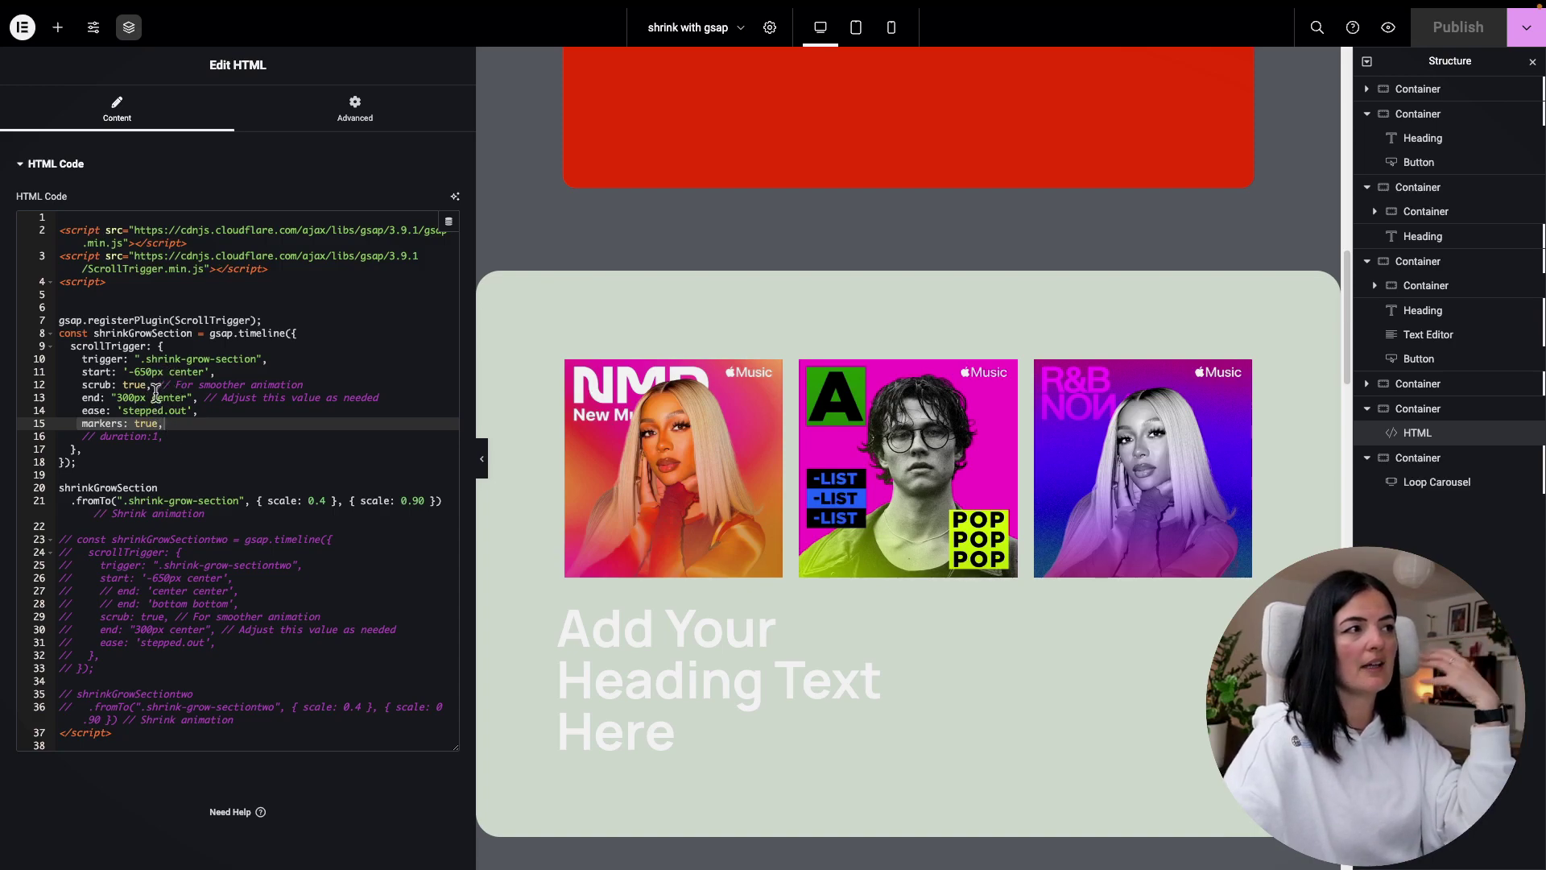
key("Up")
key("Up")
key("Up")
key("Up")
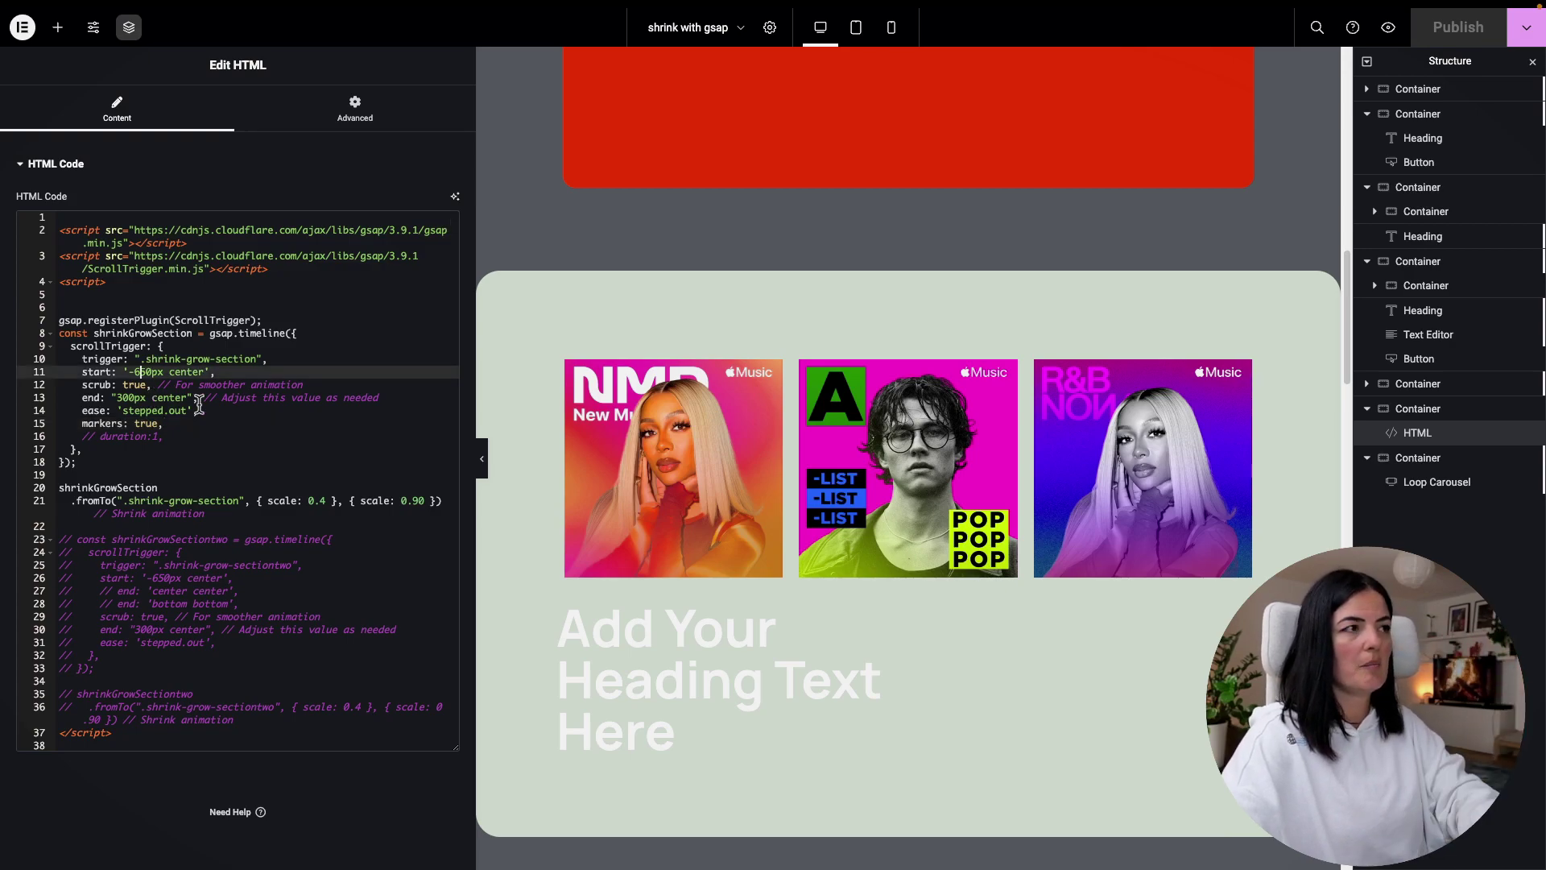
key("BackSpace")
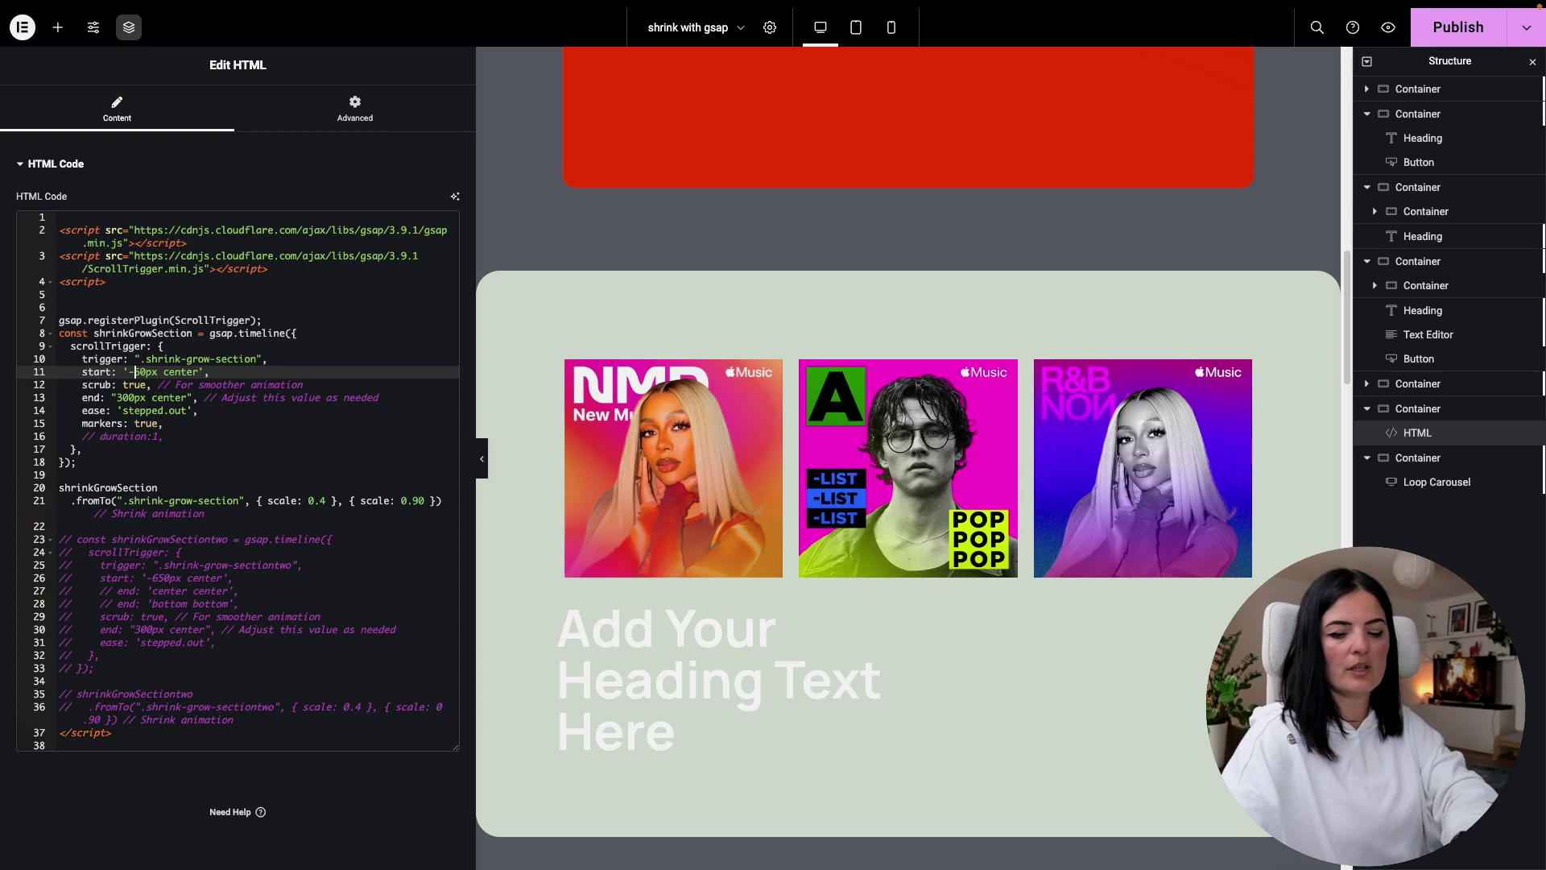
left_click(1424, 34)
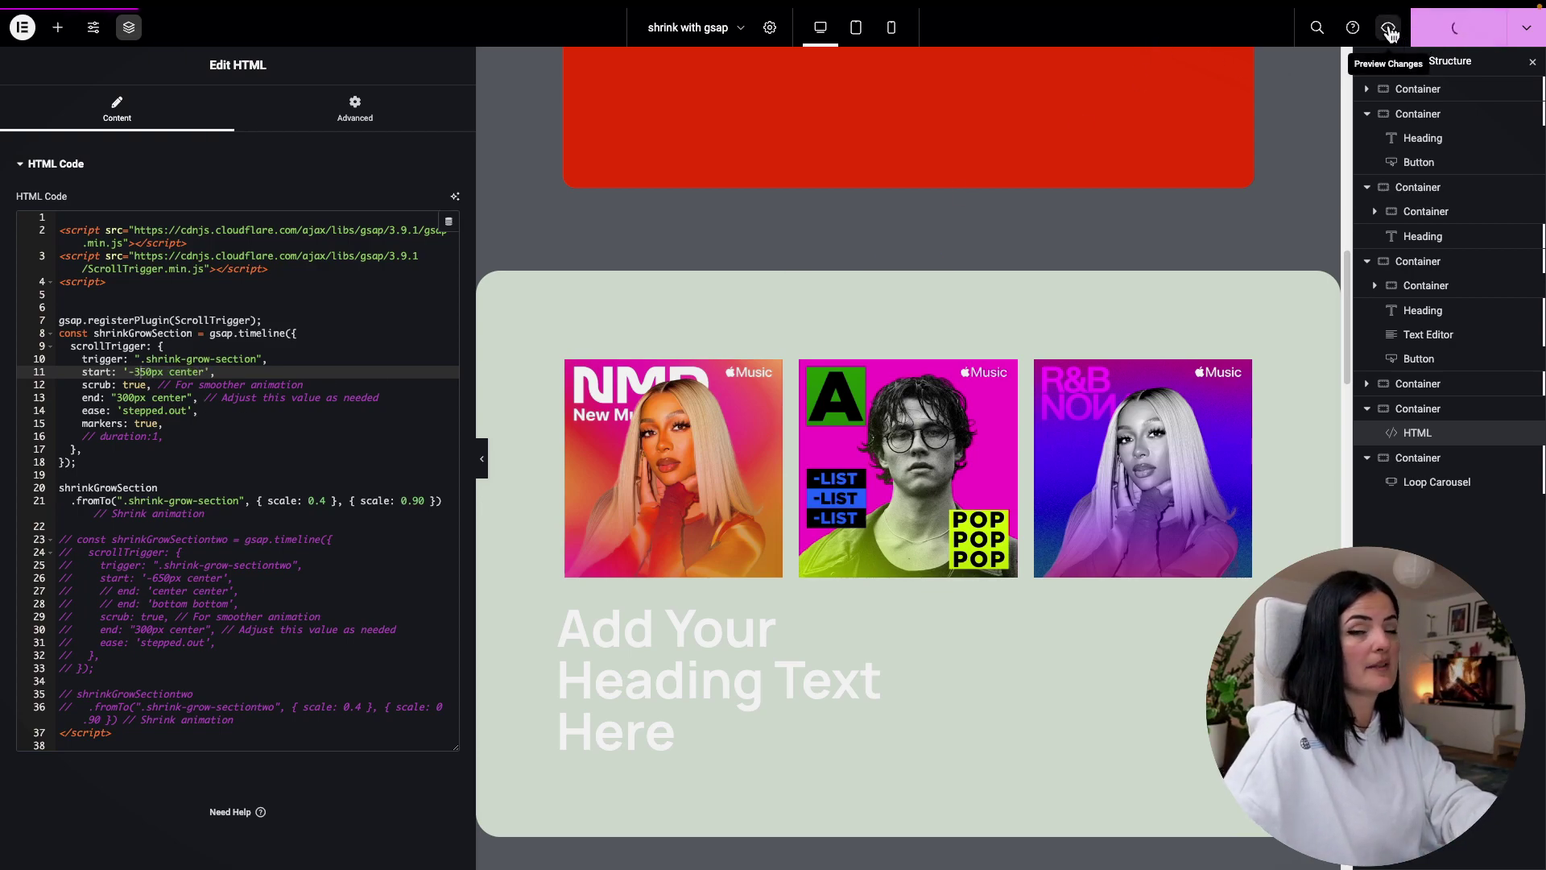
Step: Open the page preview and check where the start and end markers meet the scroller markers as the green image section scales
left_click(1389, 29)
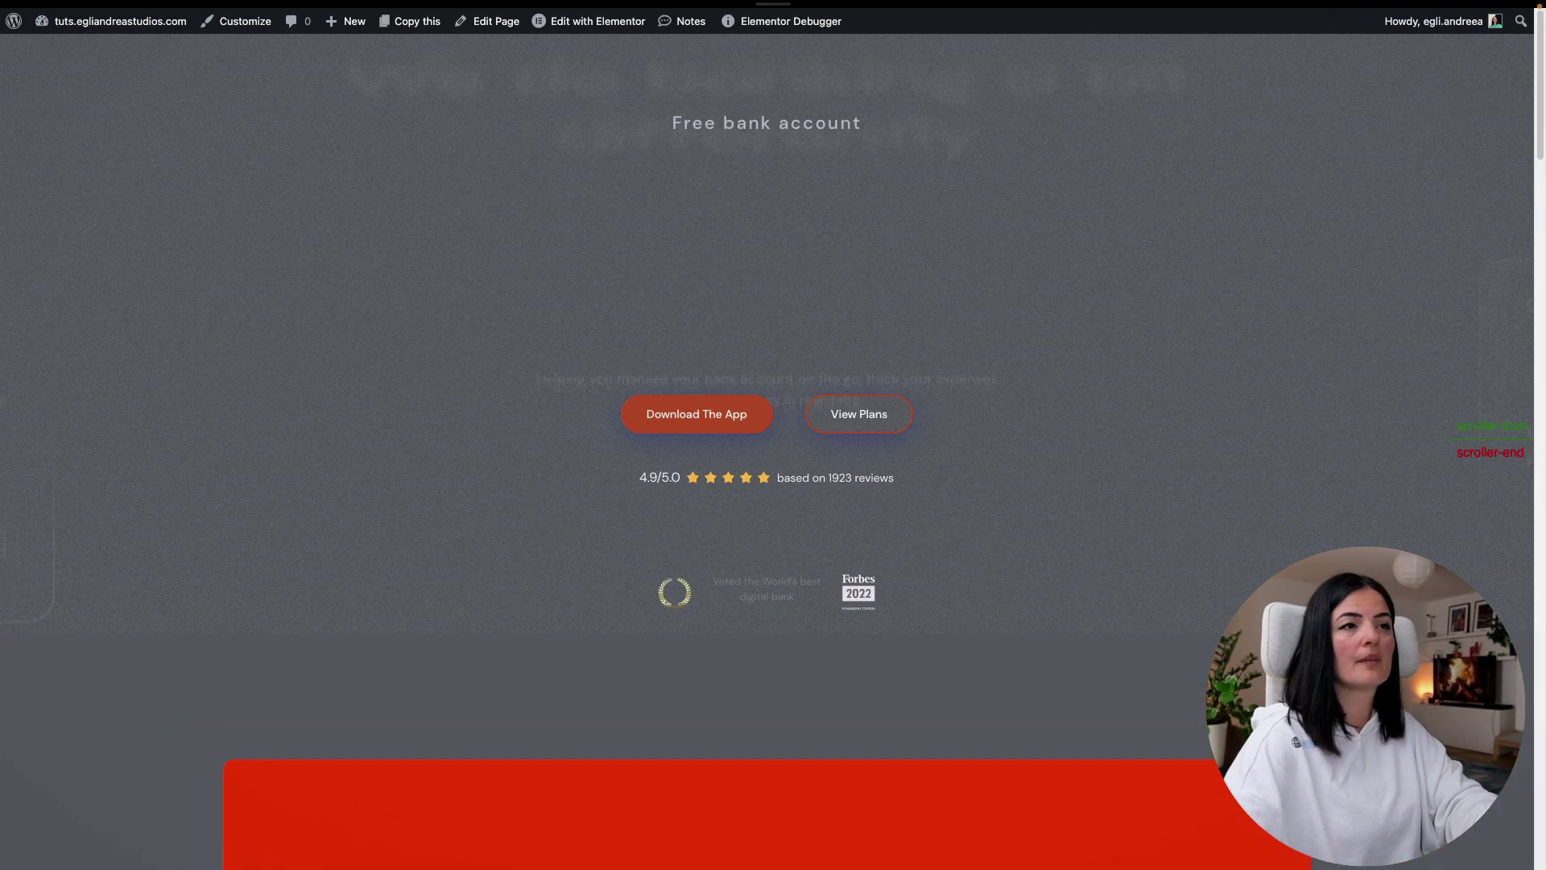
scroll(767, 435, "down", 10)
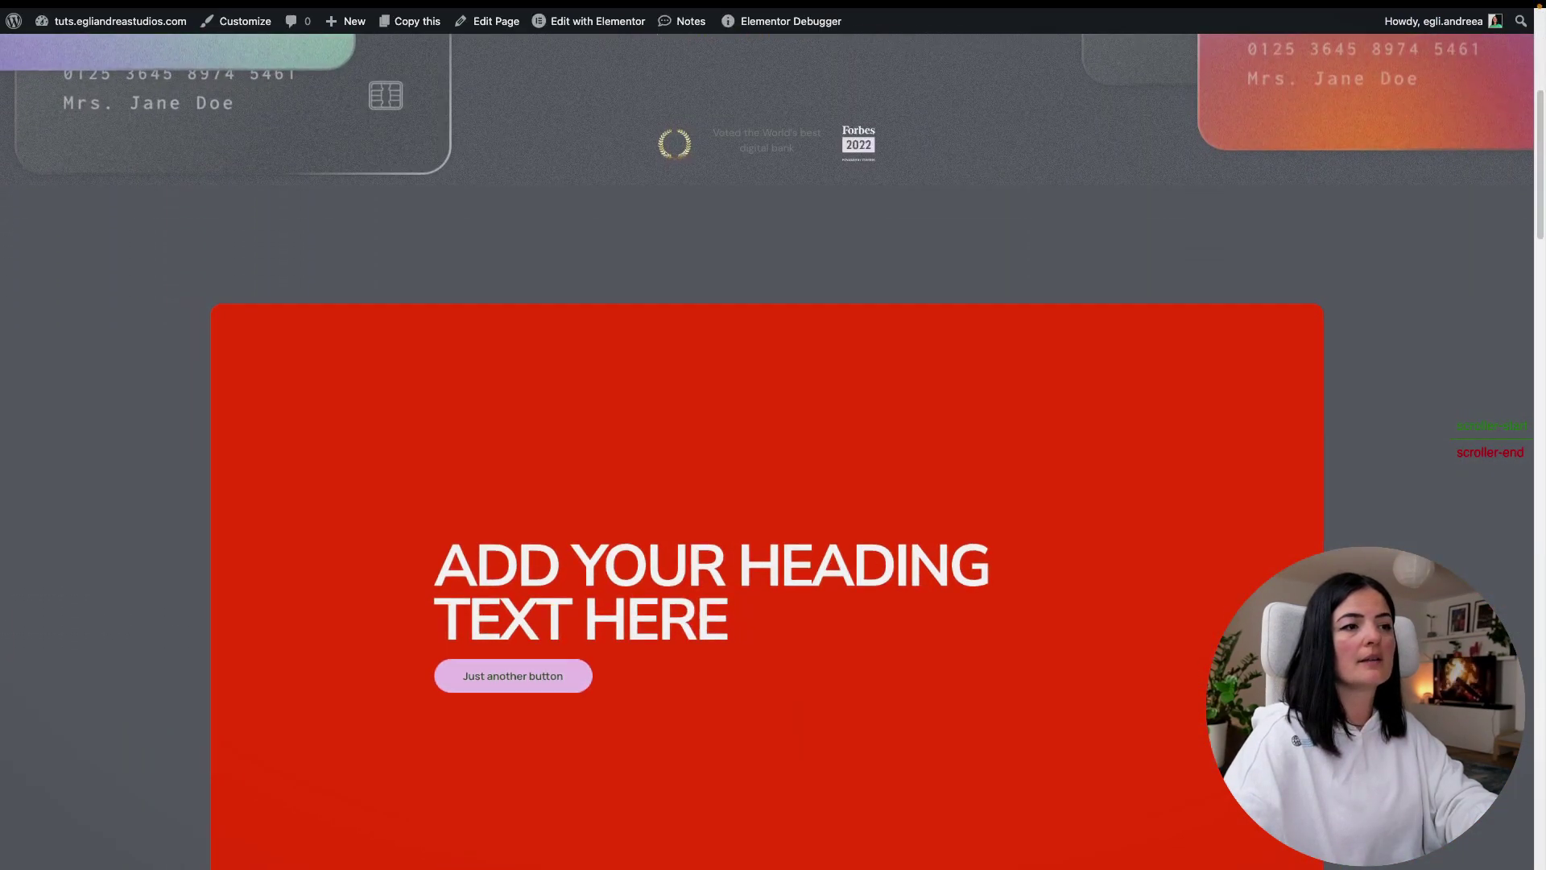
scroll(767, 435, "down", 5)
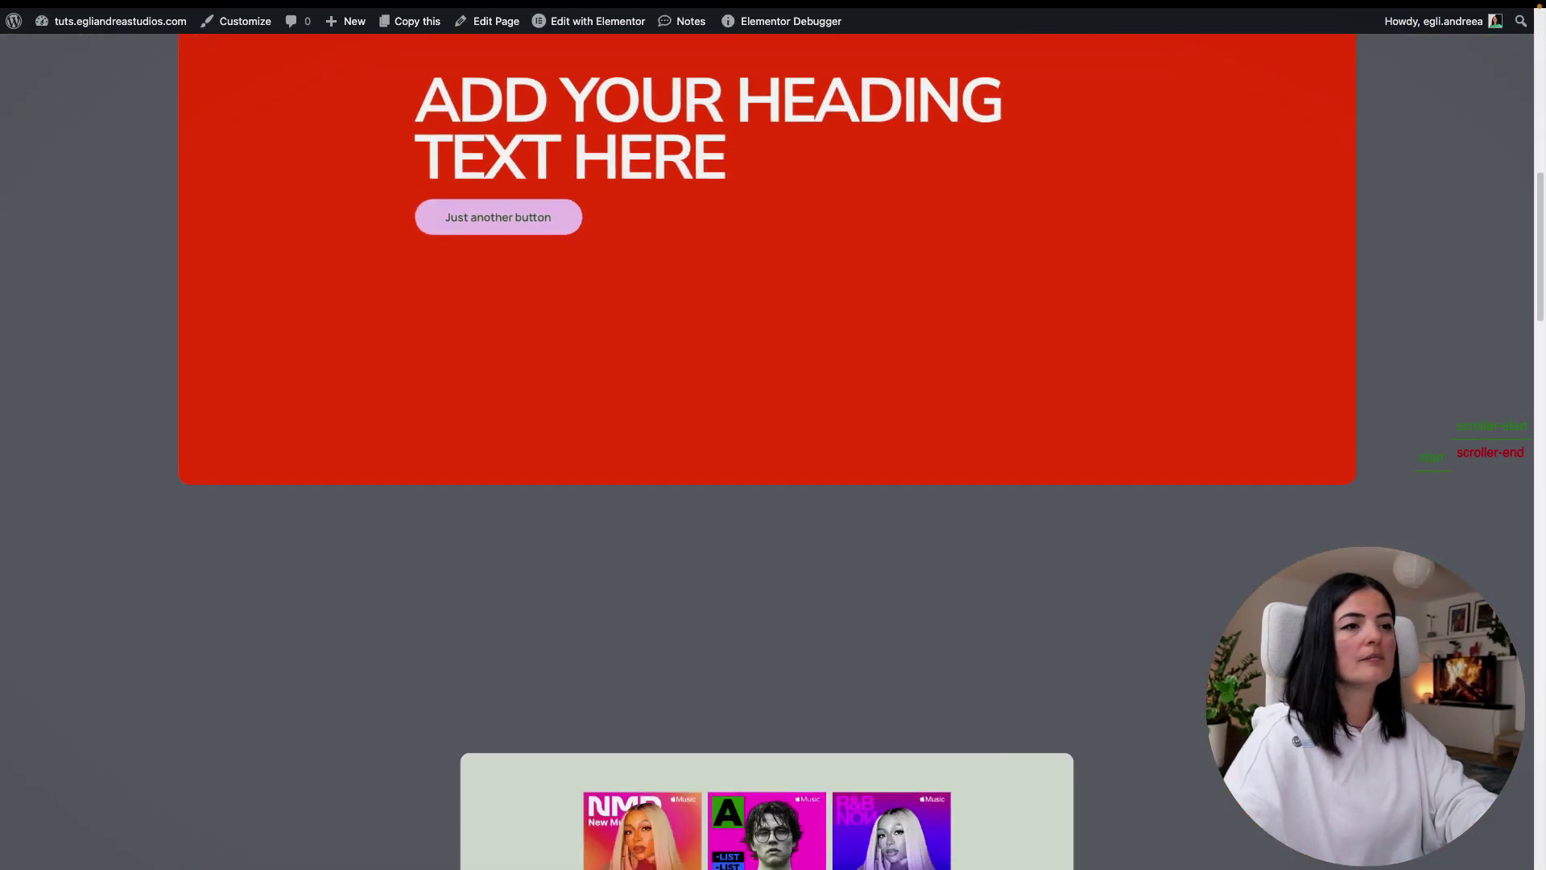
scroll(766, 435, "up", 2)
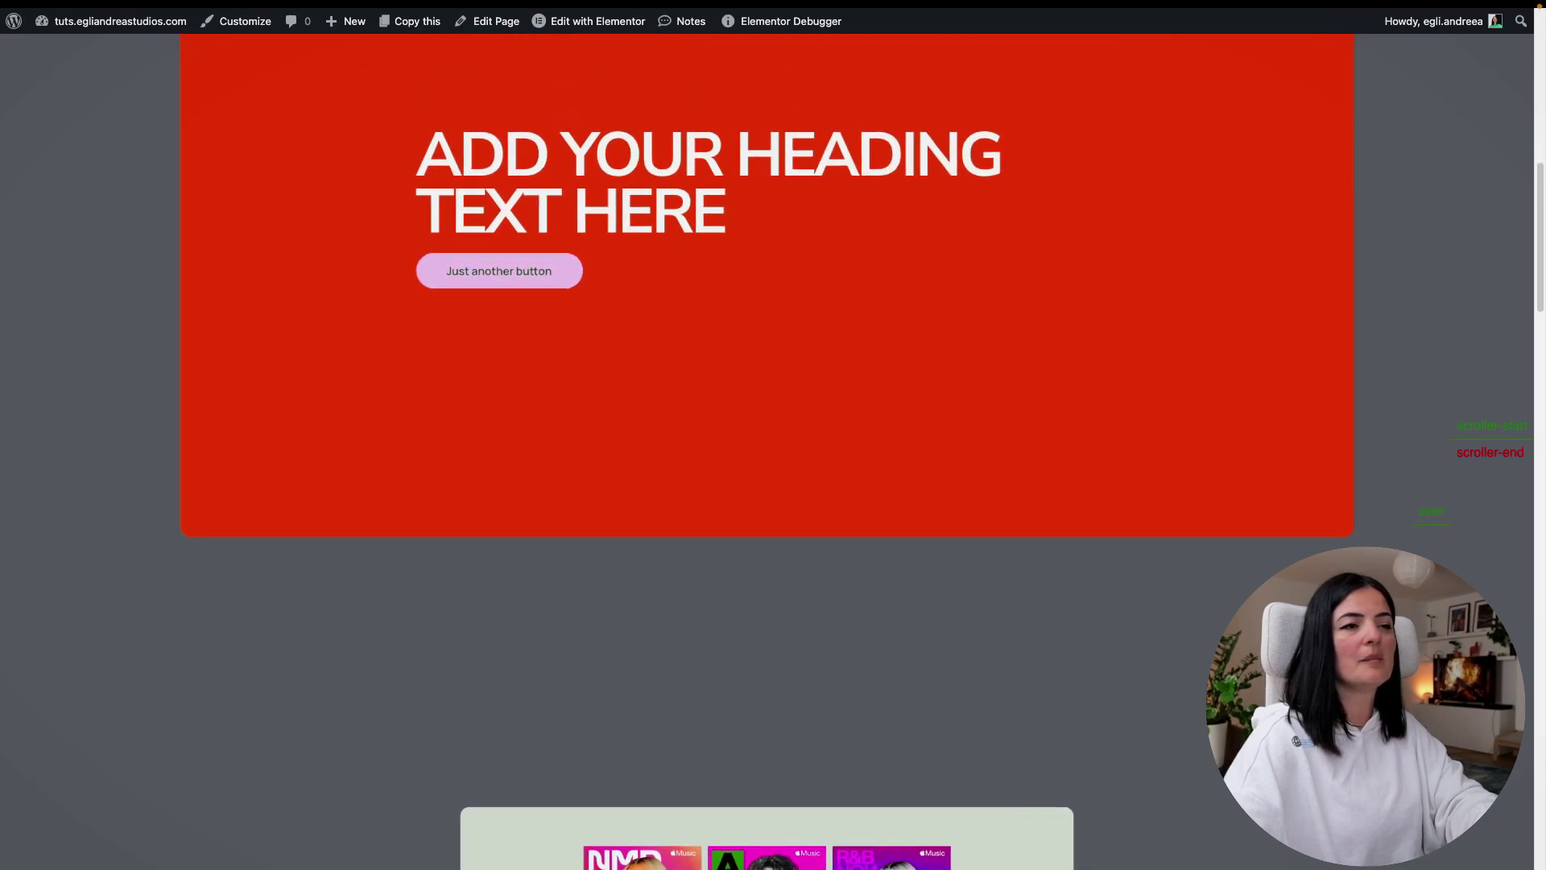
scroll(766, 435, "down", 3)
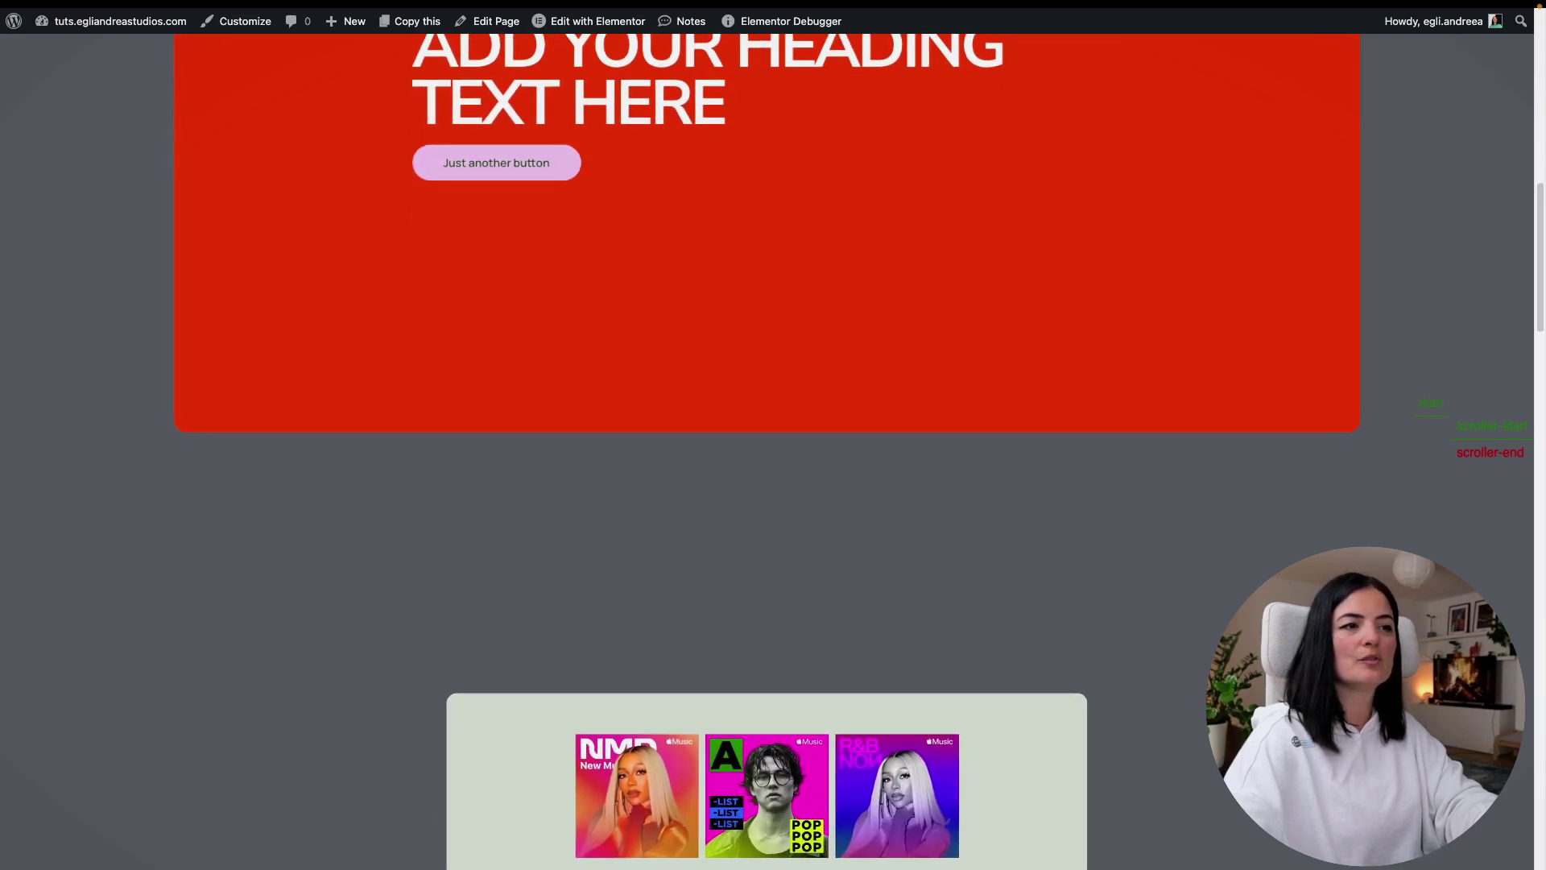
scroll(767, 435, "down", 5)
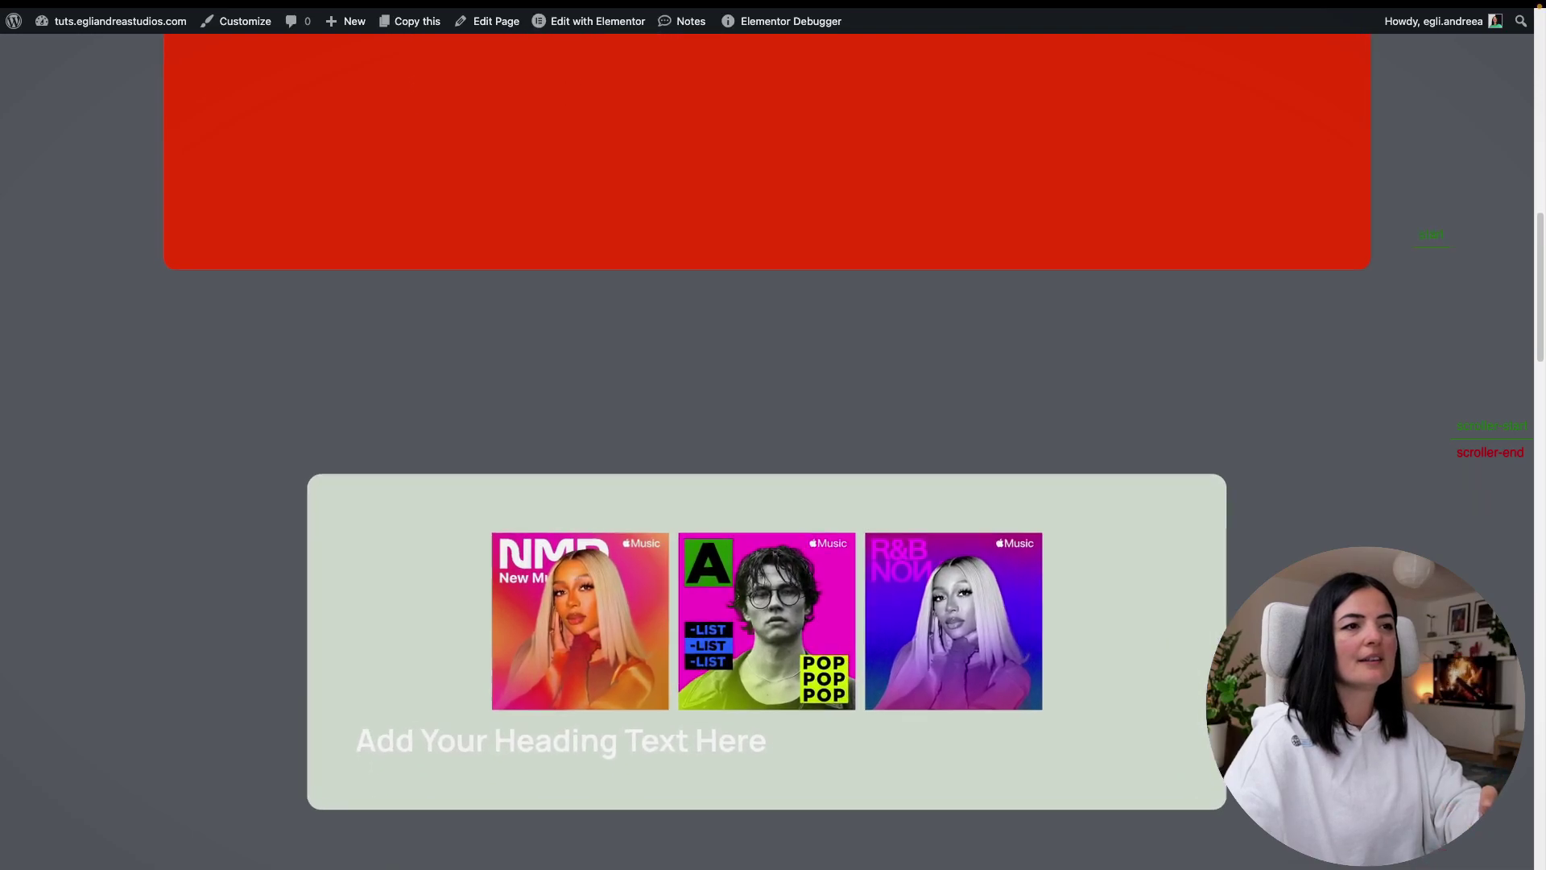
scroll(767, 435, "down", 5)
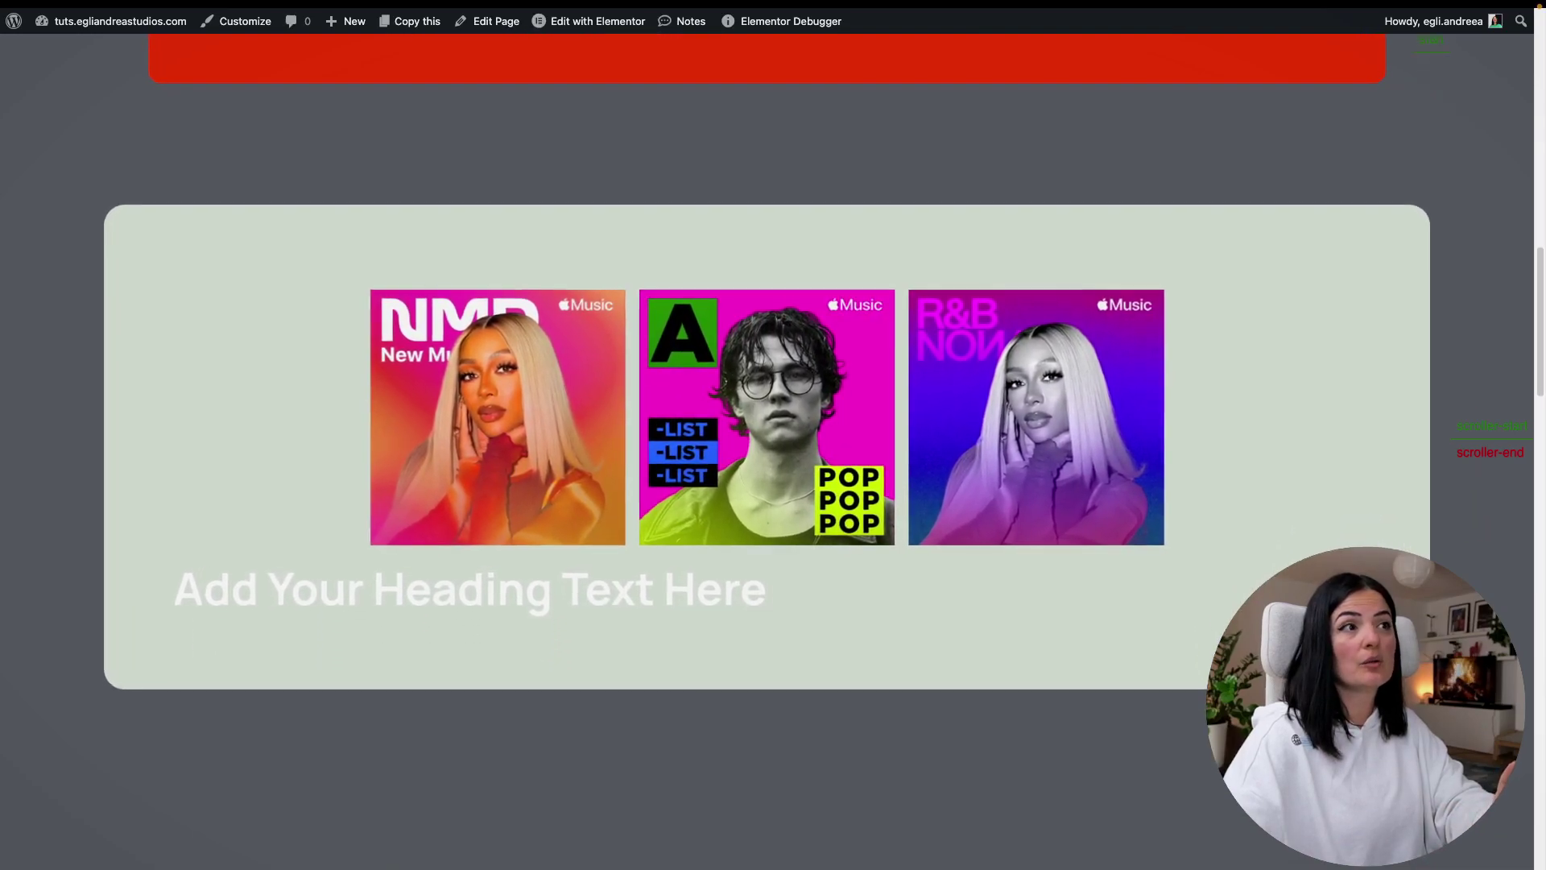
scroll(767, 392, "down", 1)
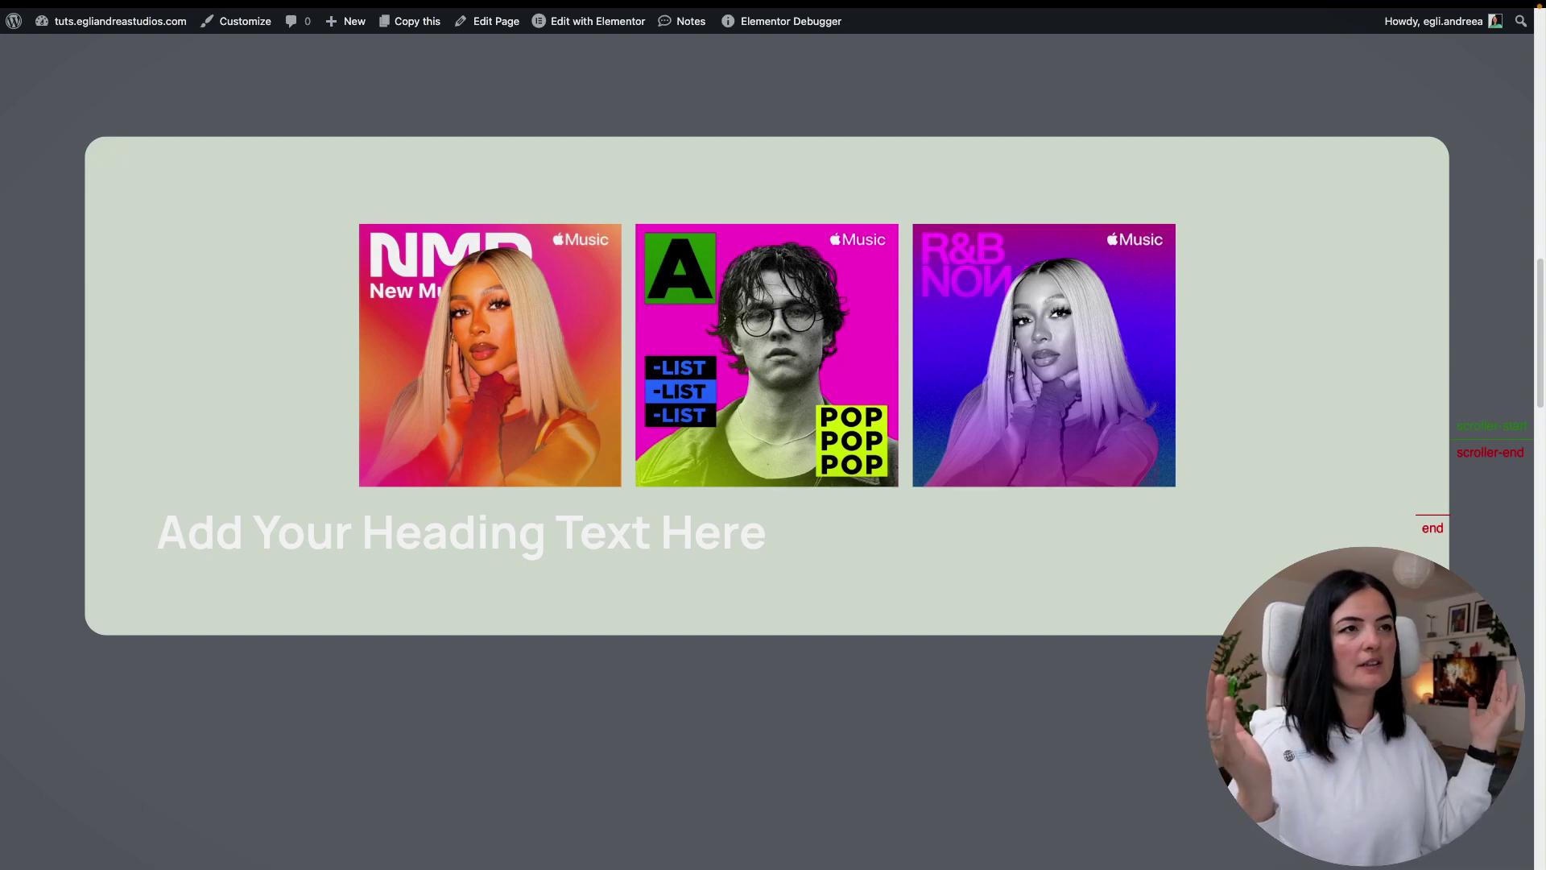
scroll(765, 386, "down", 3)
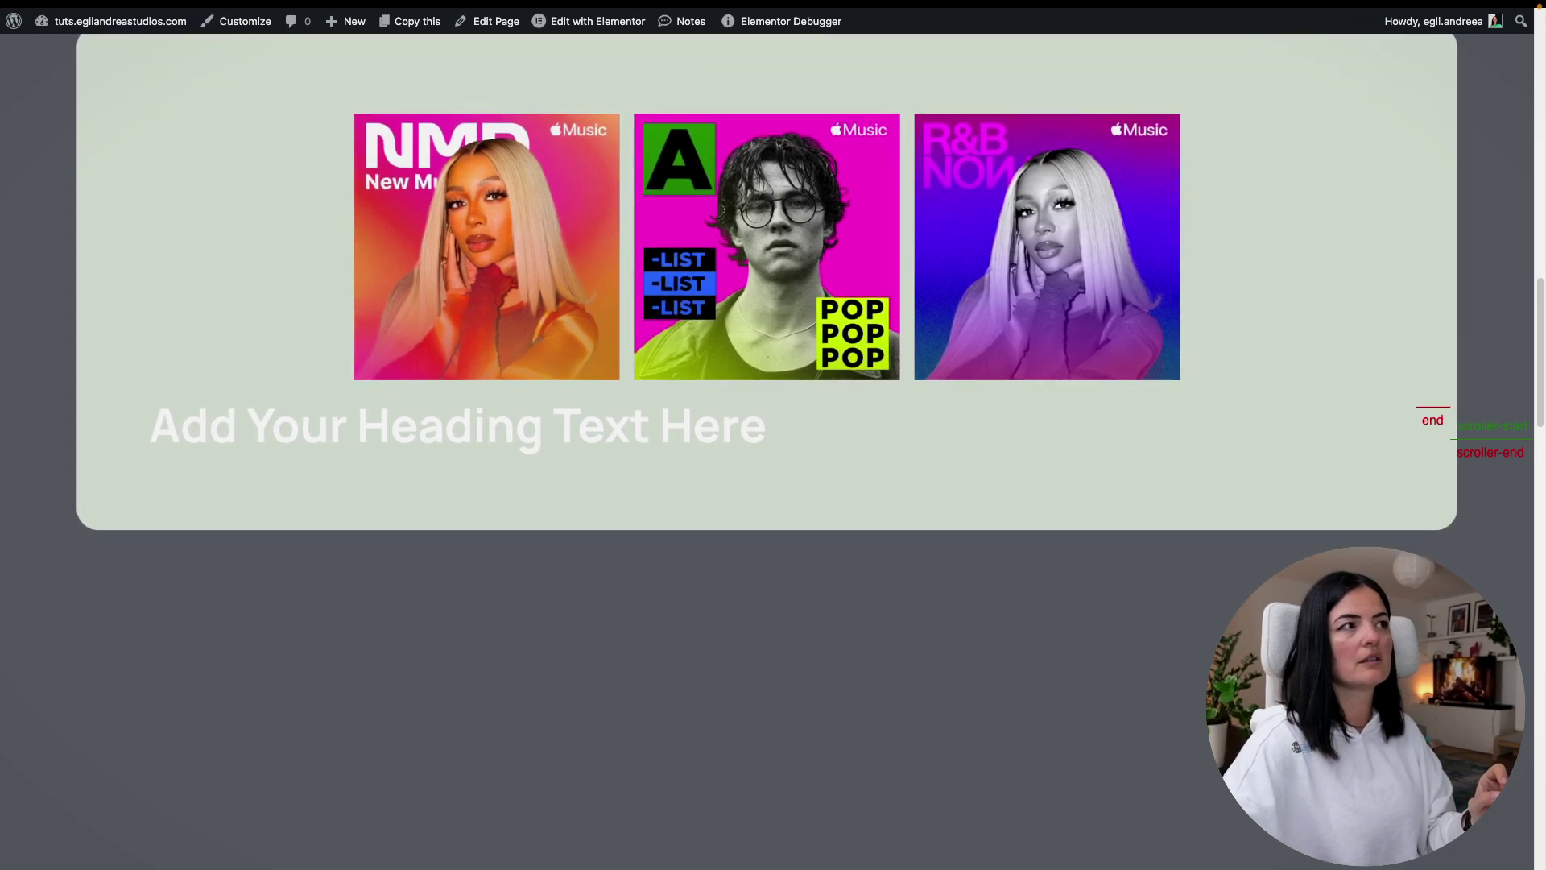
scroll(765, 386, "up", 3)
Step: Back in the Elementor editor, change the shrinkGrowSection ScrollTrigger end value to "800px center" and publish the page
mouse_move(3, 250)
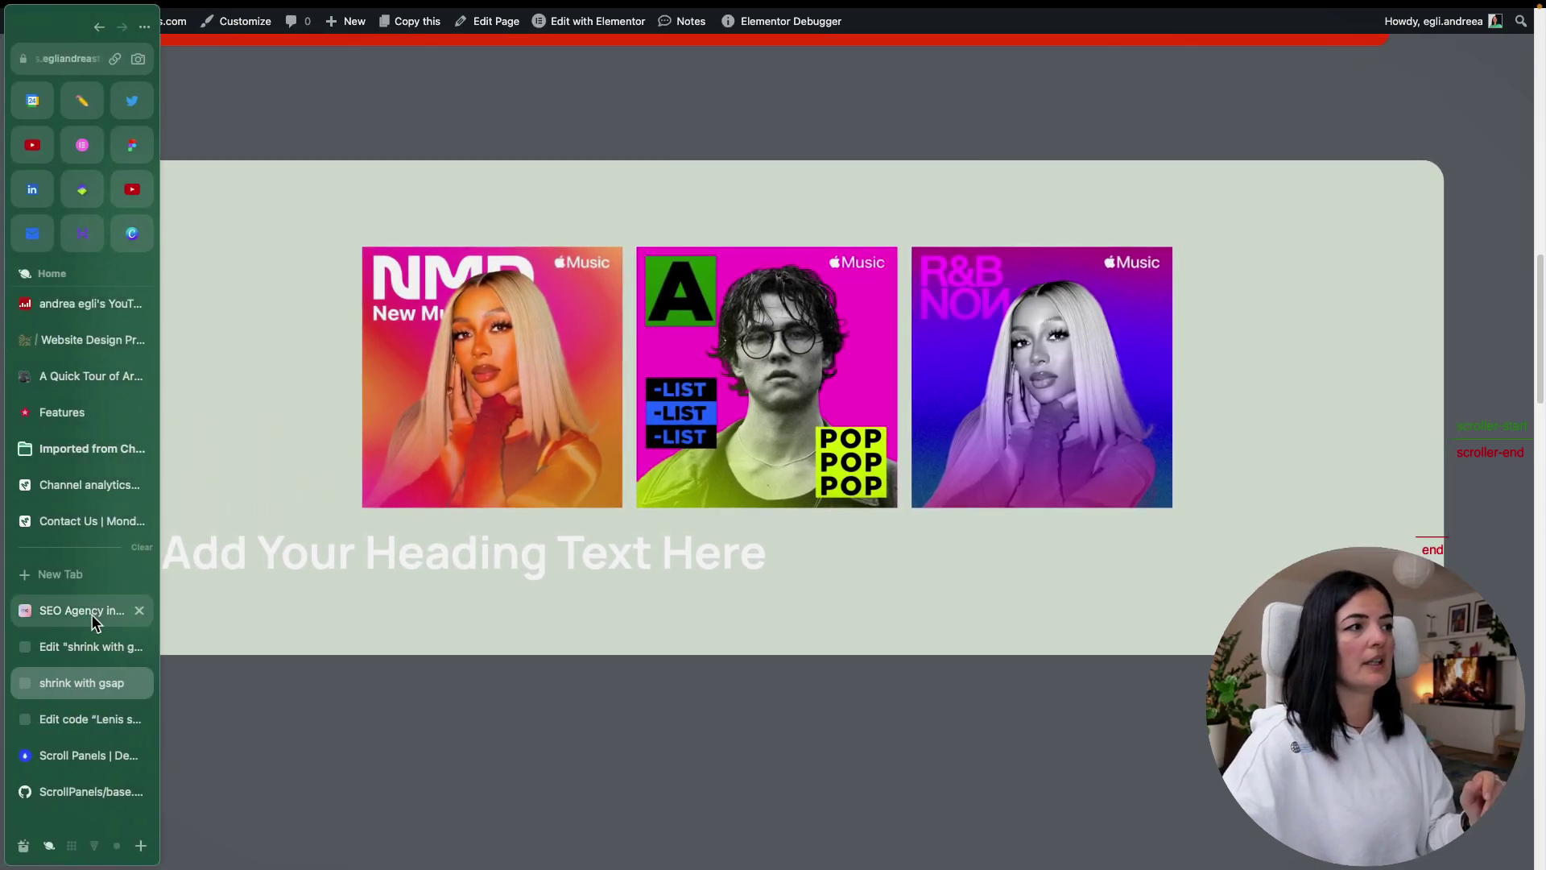
left_click(78, 644)
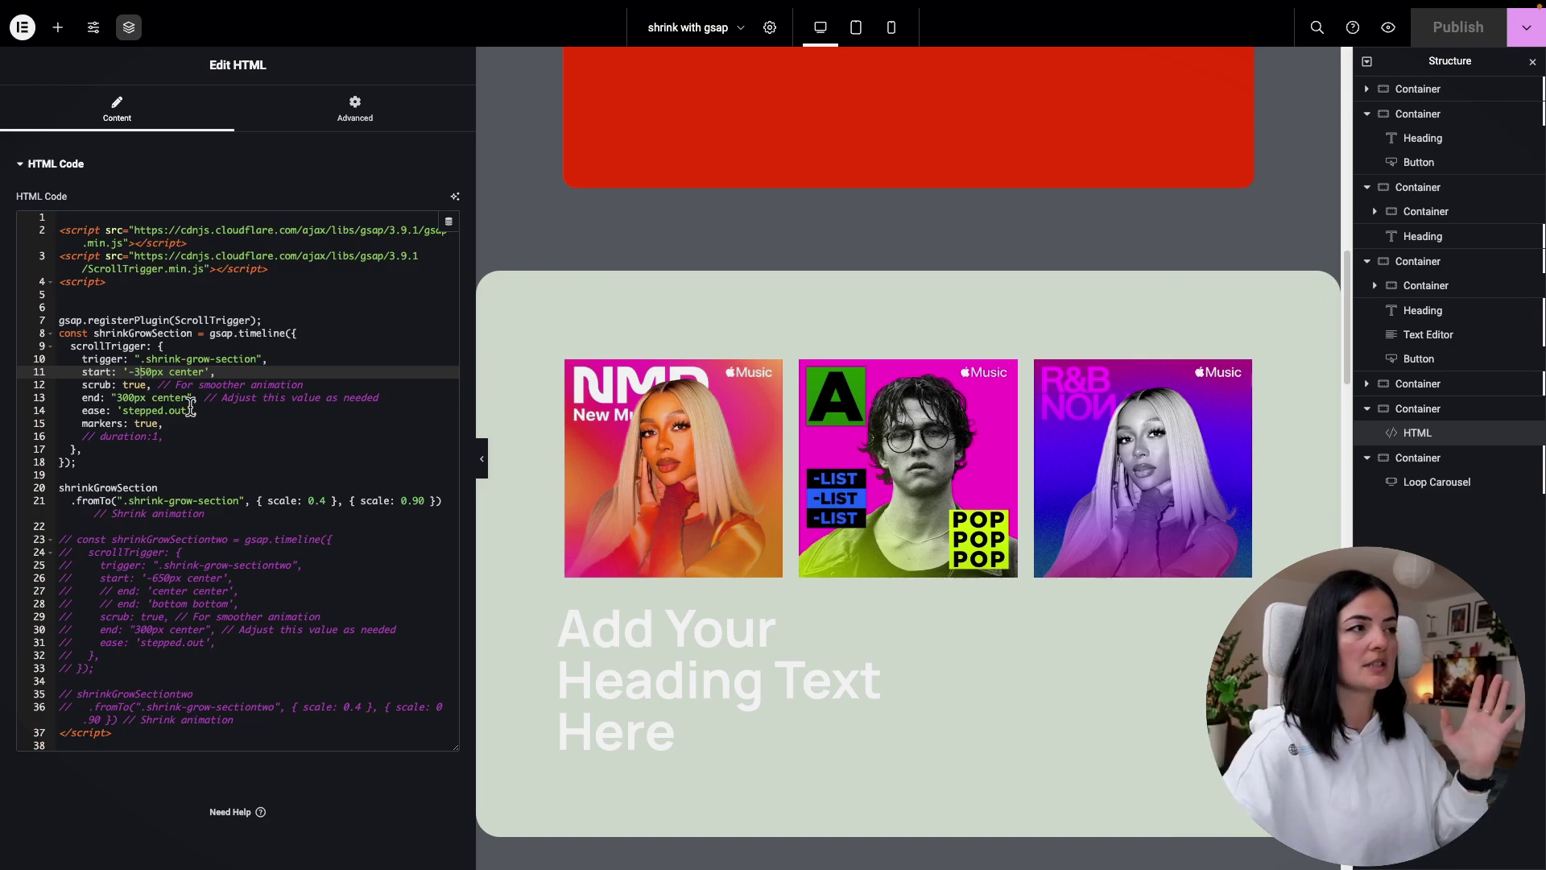
left_click(122, 397)
key("BackSpace")
type("8")
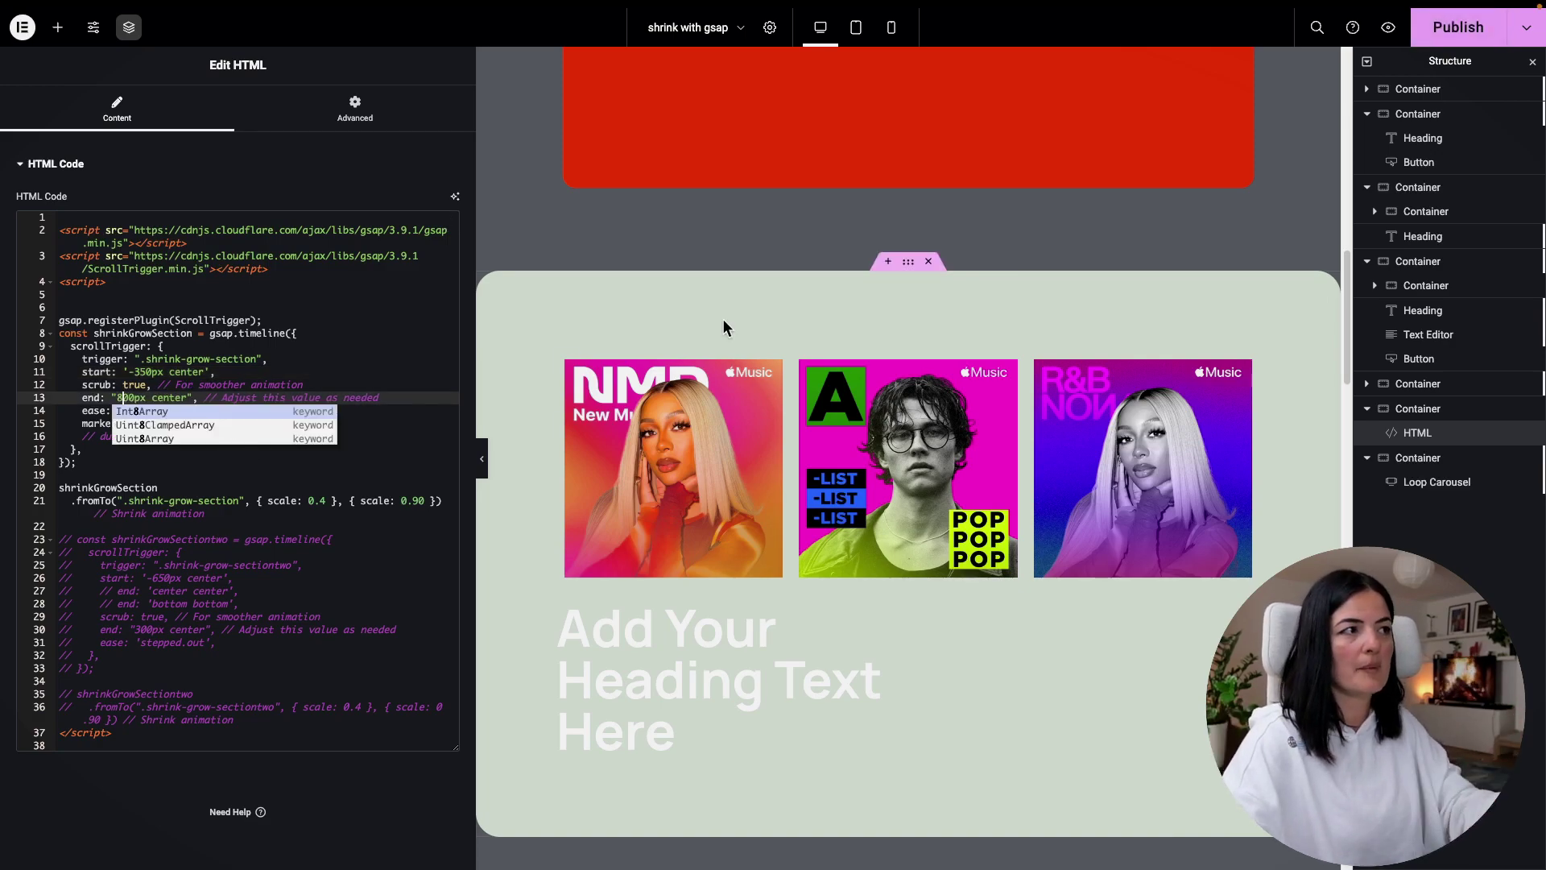
left_click(1458, 28)
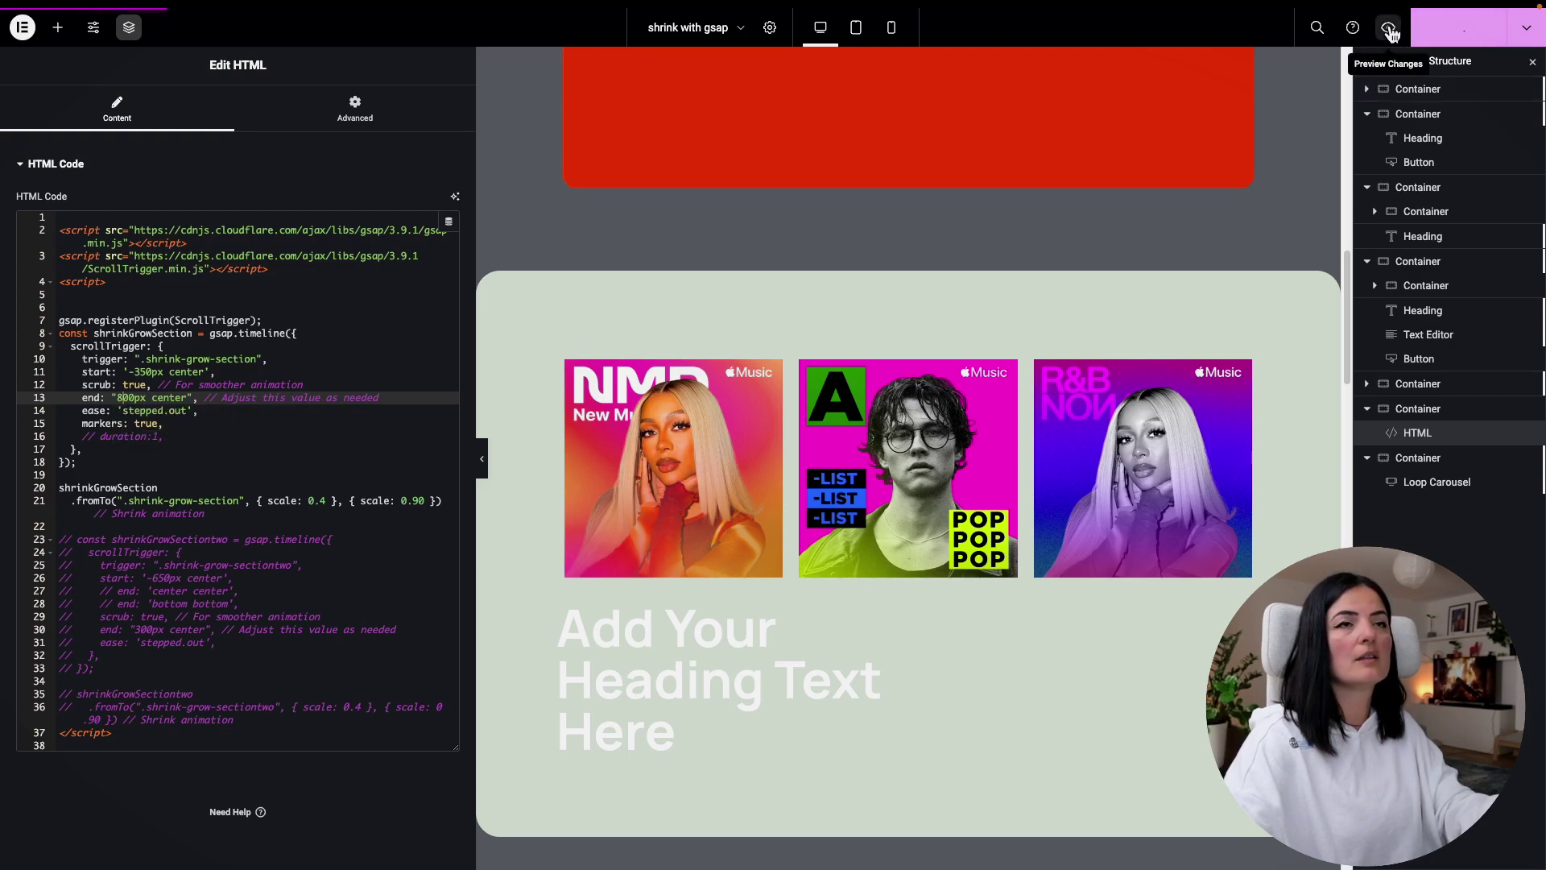
Step: Preview the page and examine how far past the green image section the end marker reaches the scroller-end marker
left_click(1389, 29)
scroll(773, 435, "down", 10)
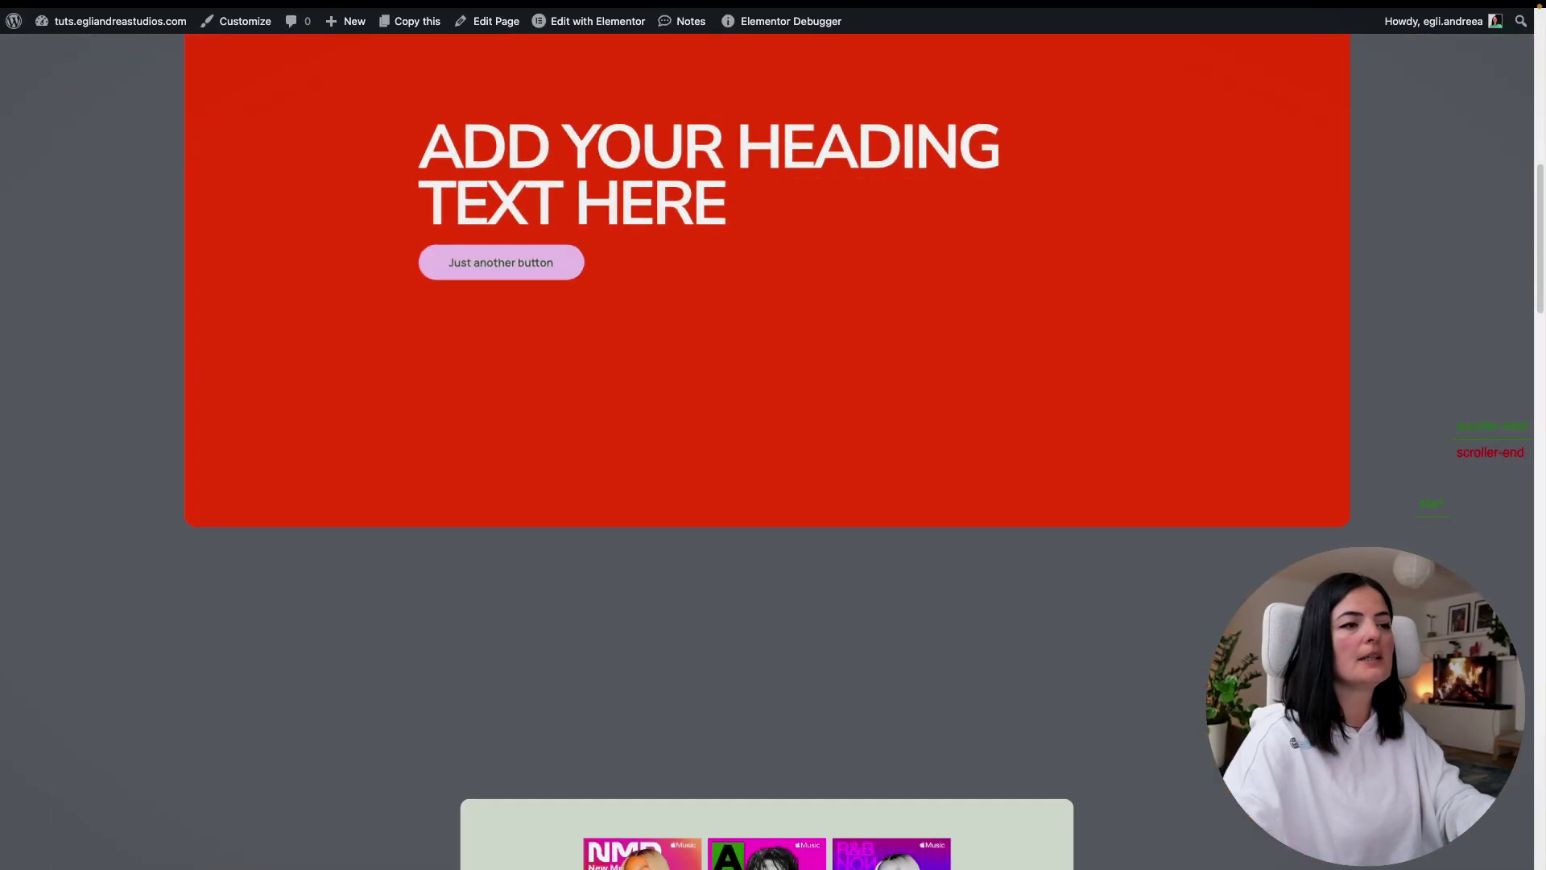
scroll(773, 434, "down", 5)
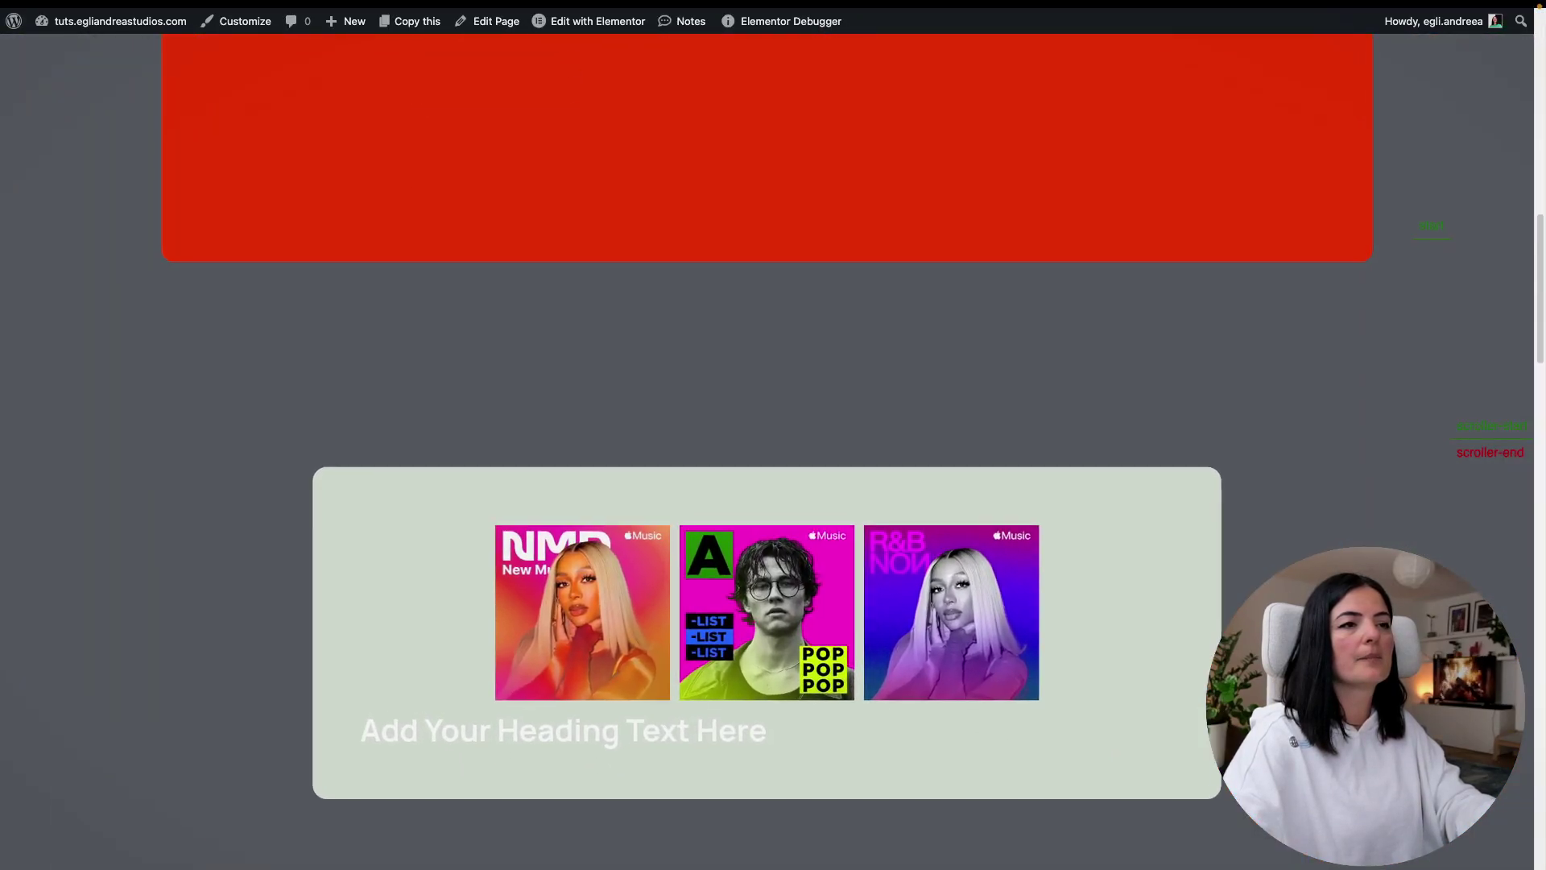
scroll(773, 435, "down", 5)
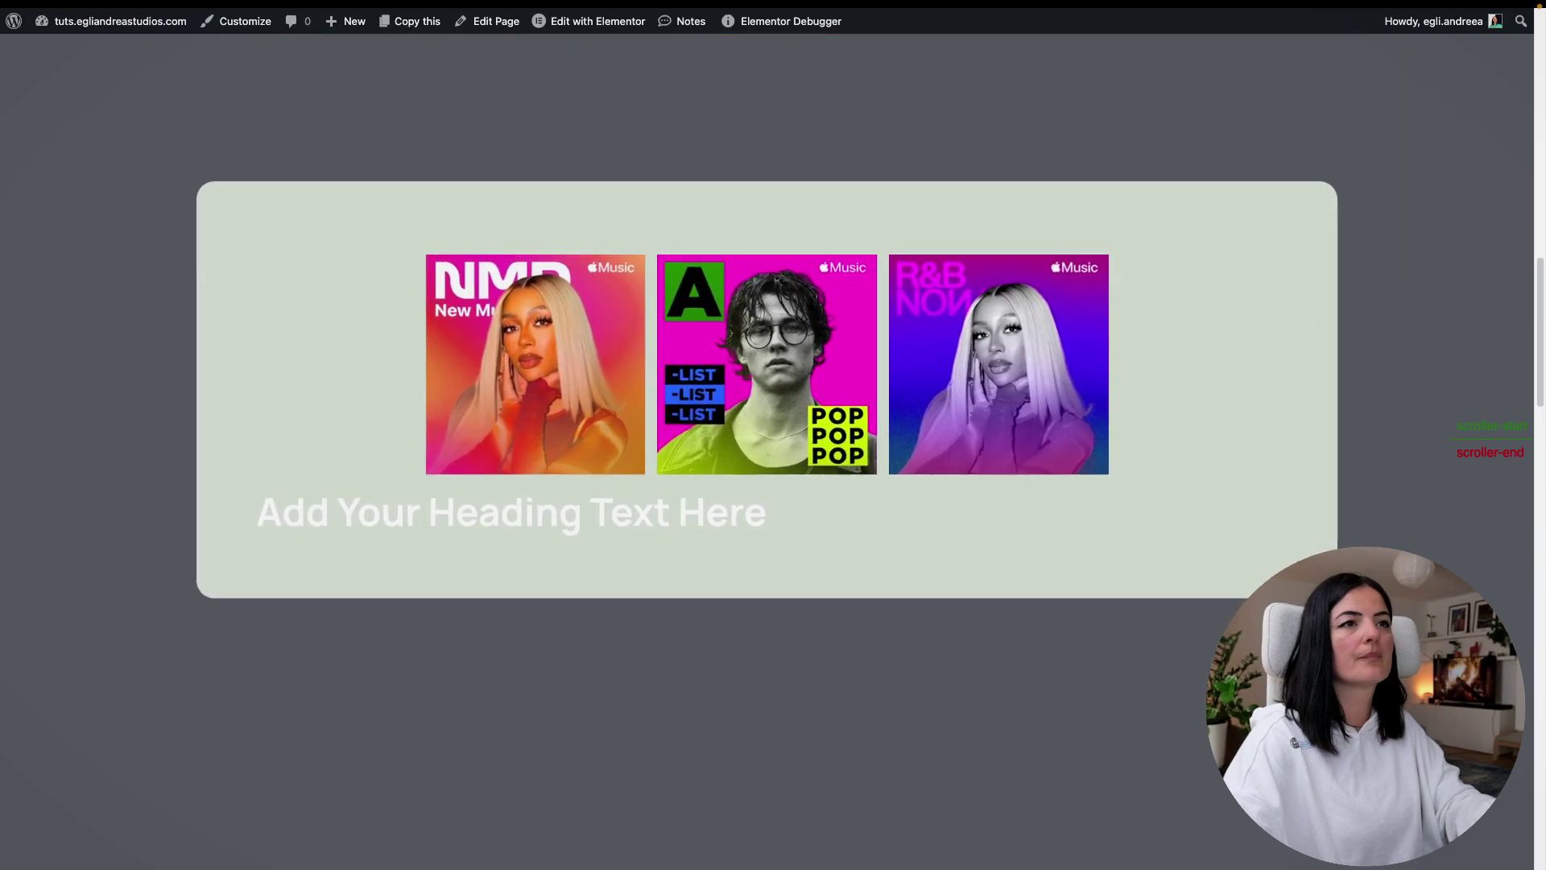
scroll(773, 435, "down", 5)
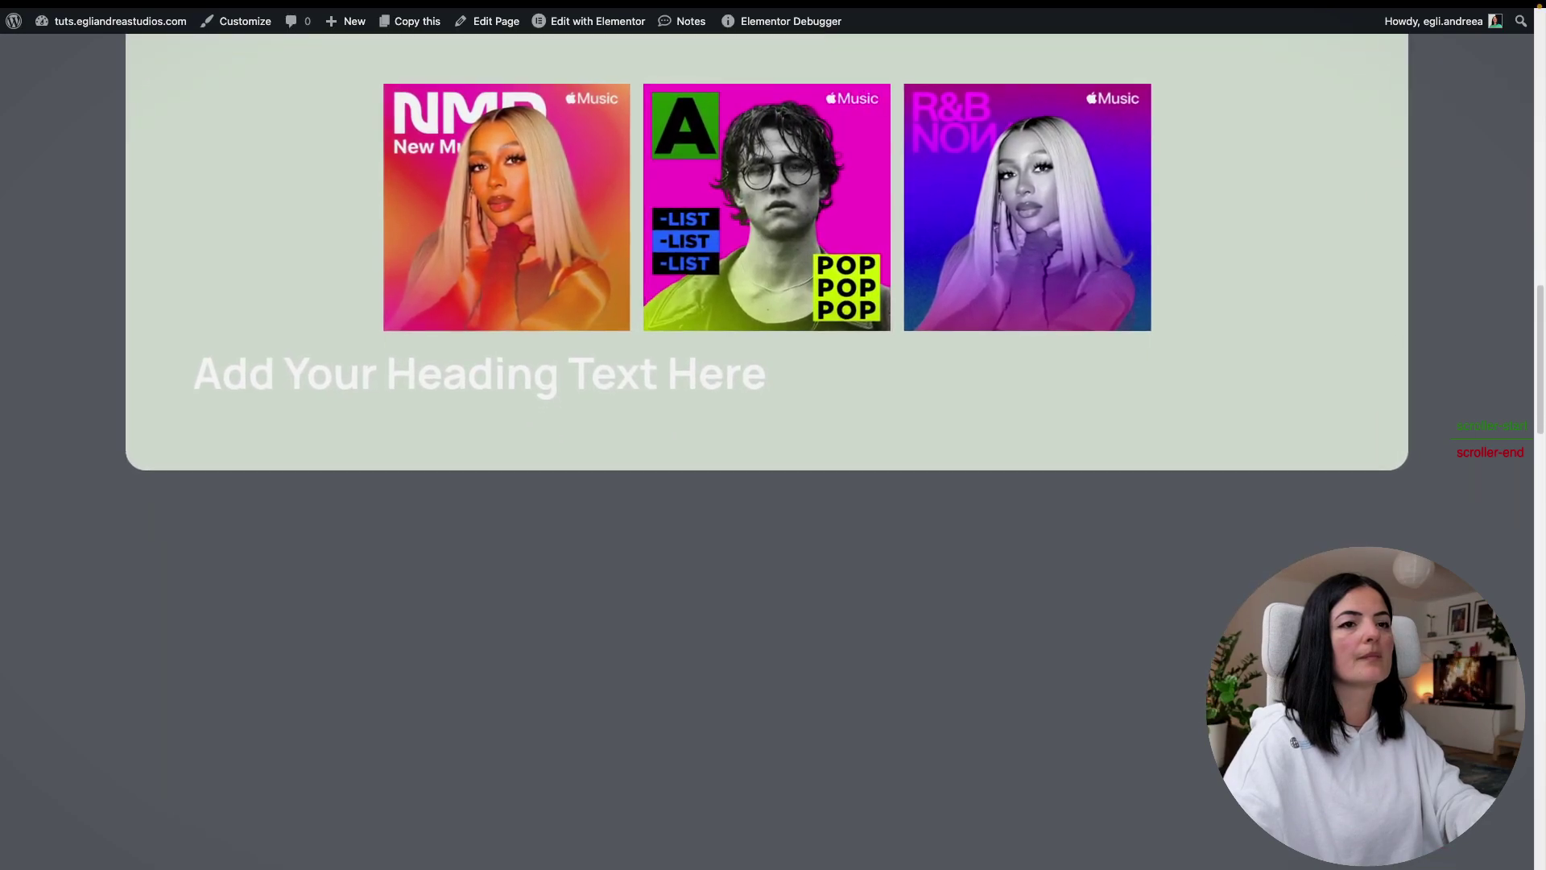
scroll(773, 435, "down", 2)
scroll(773, 435, "down", 3)
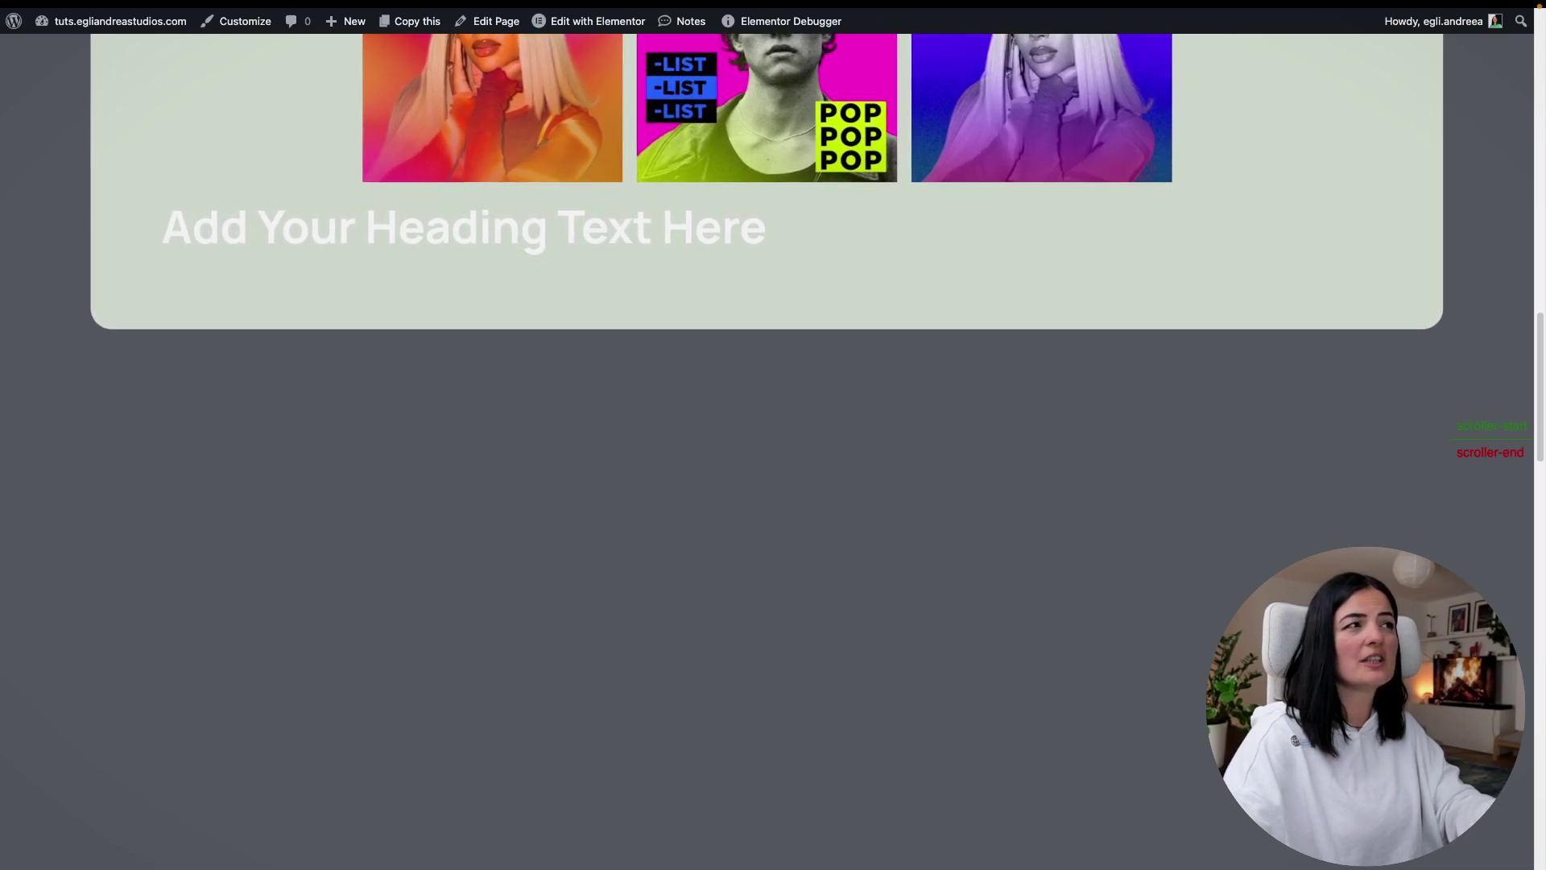
scroll(773, 435, "down", 4)
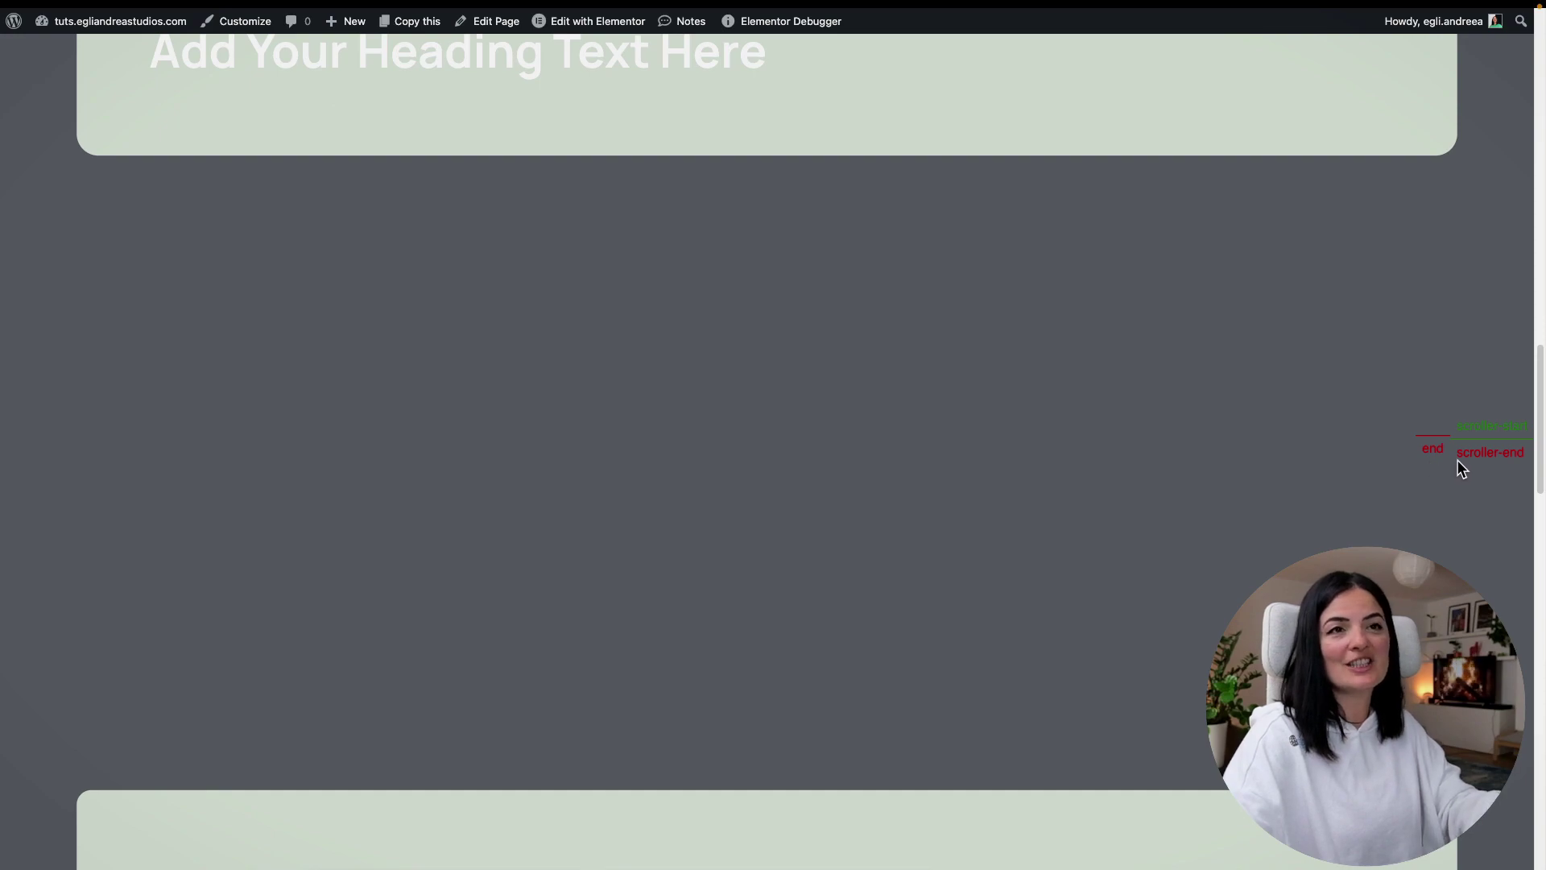
scroll(1466, 461, "up", 15)
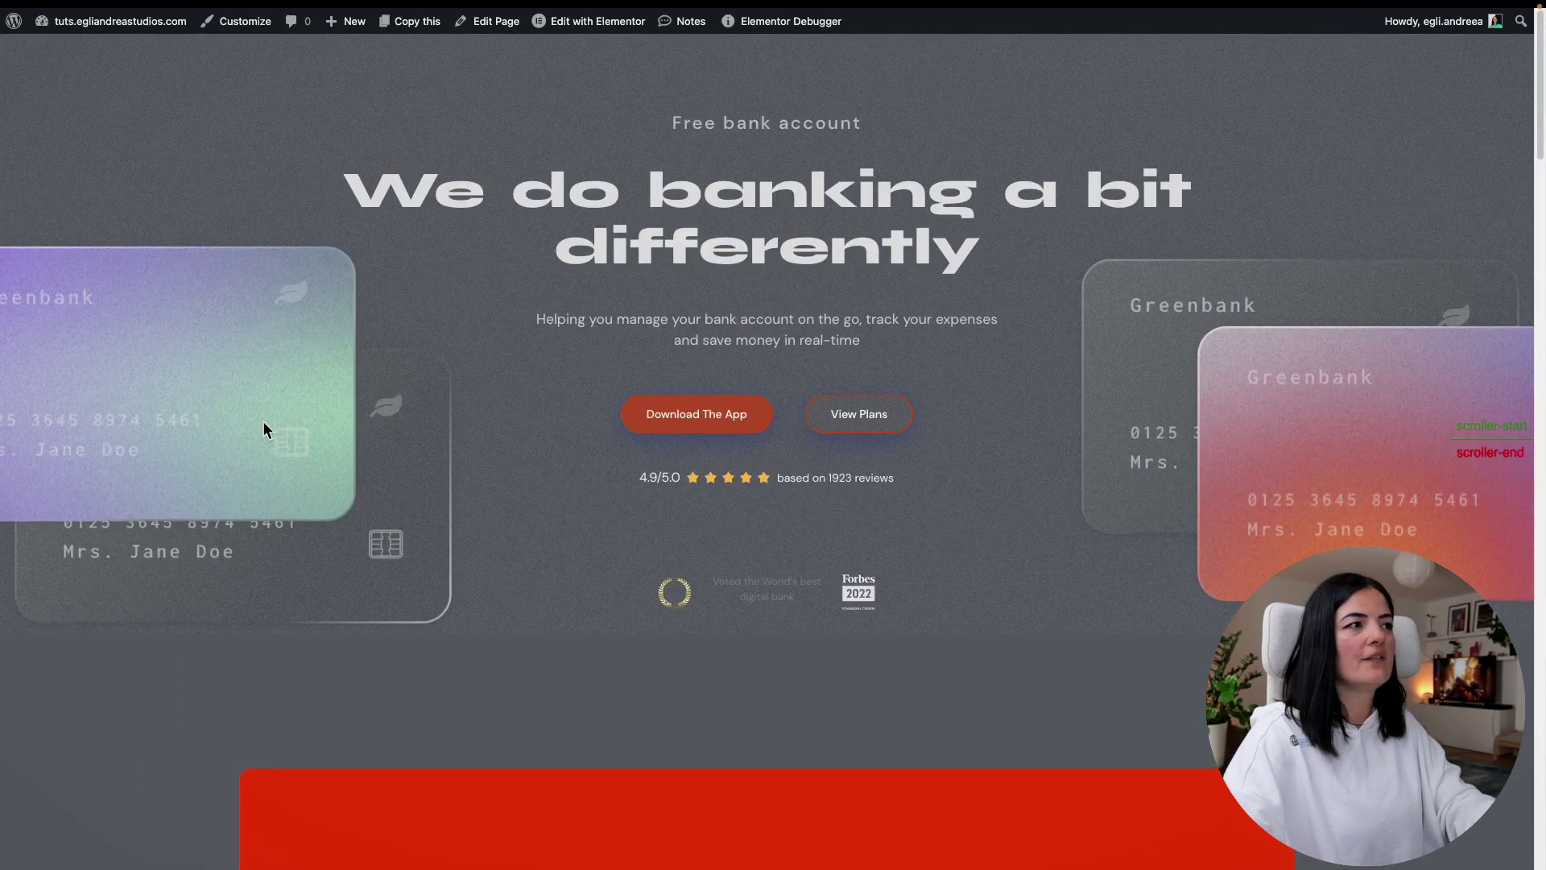
Step: Return to the Elementor editor and set the shrinkGrowSection ScrollTrigger end value back to "300px center"
mouse_move(4, 419)
left_click(49, 647)
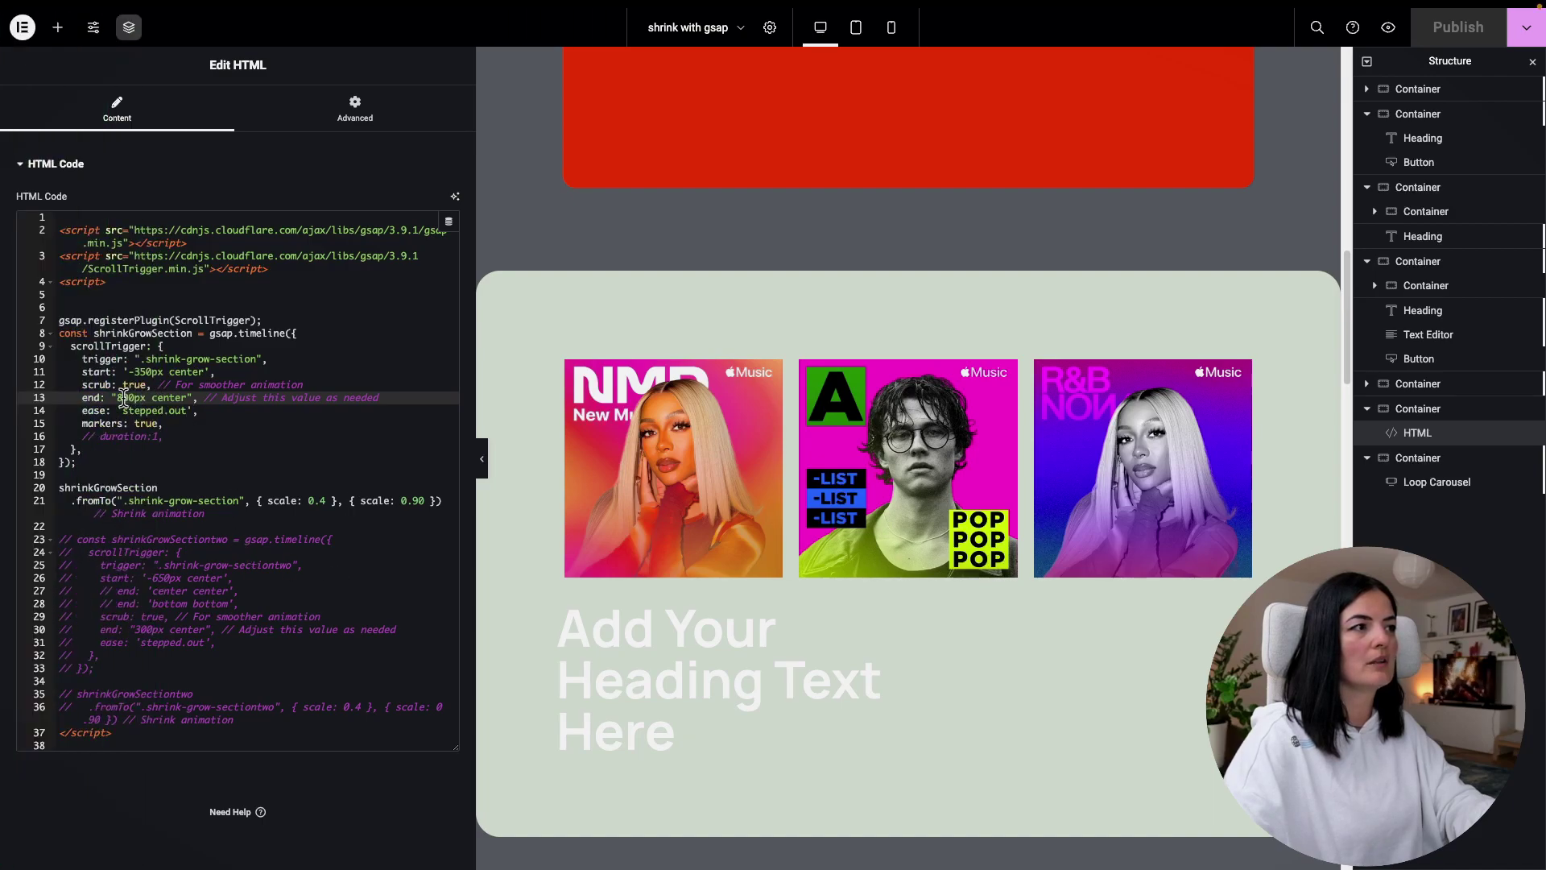
key("BackSpace")
type("3")
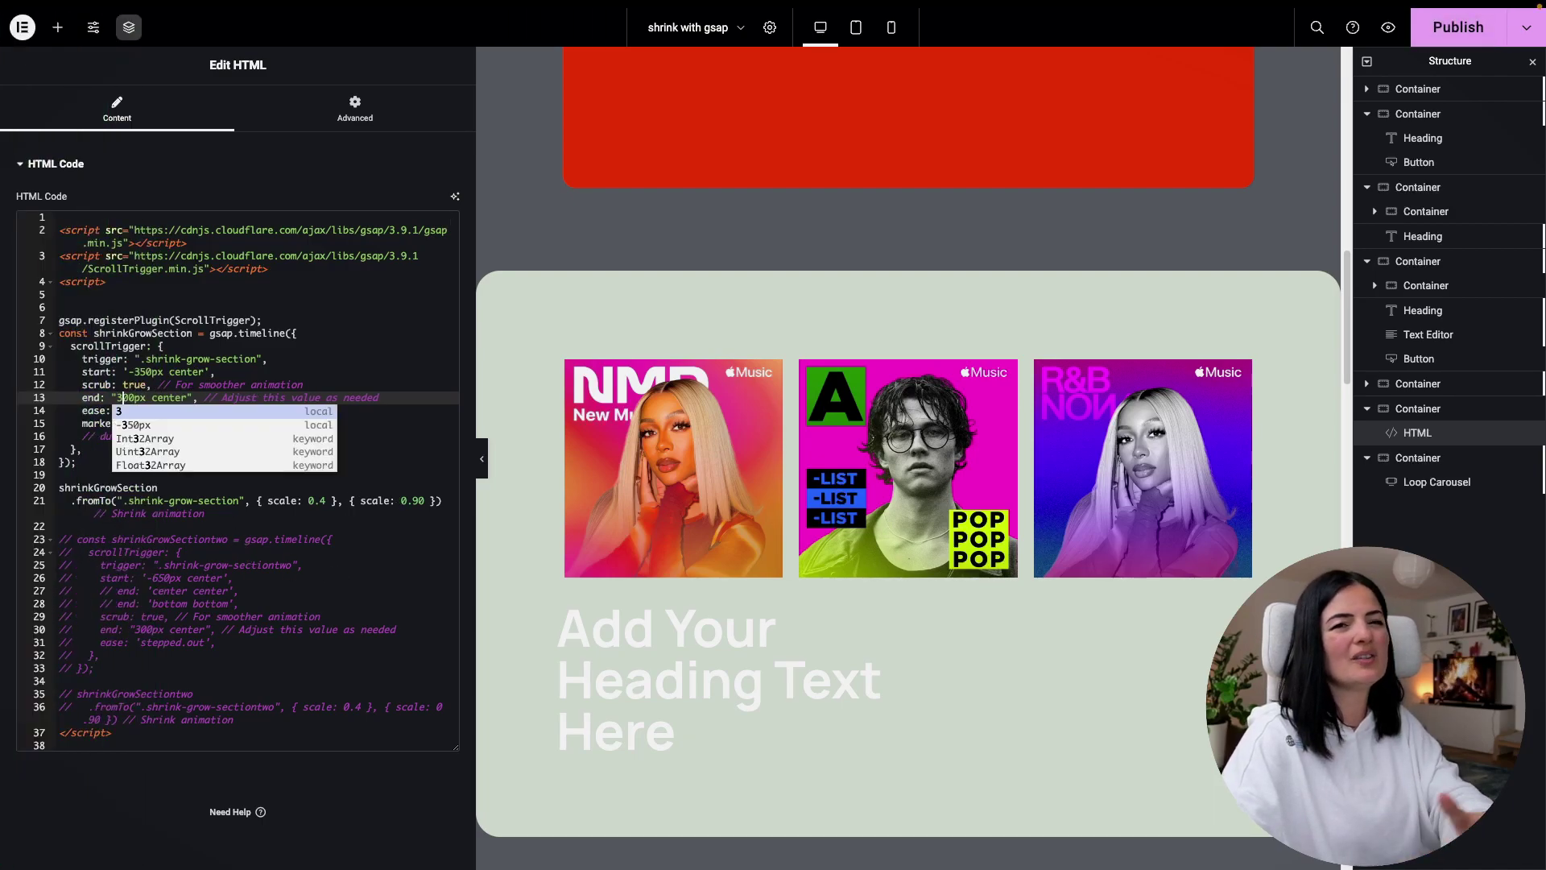
left_click(389, 455)
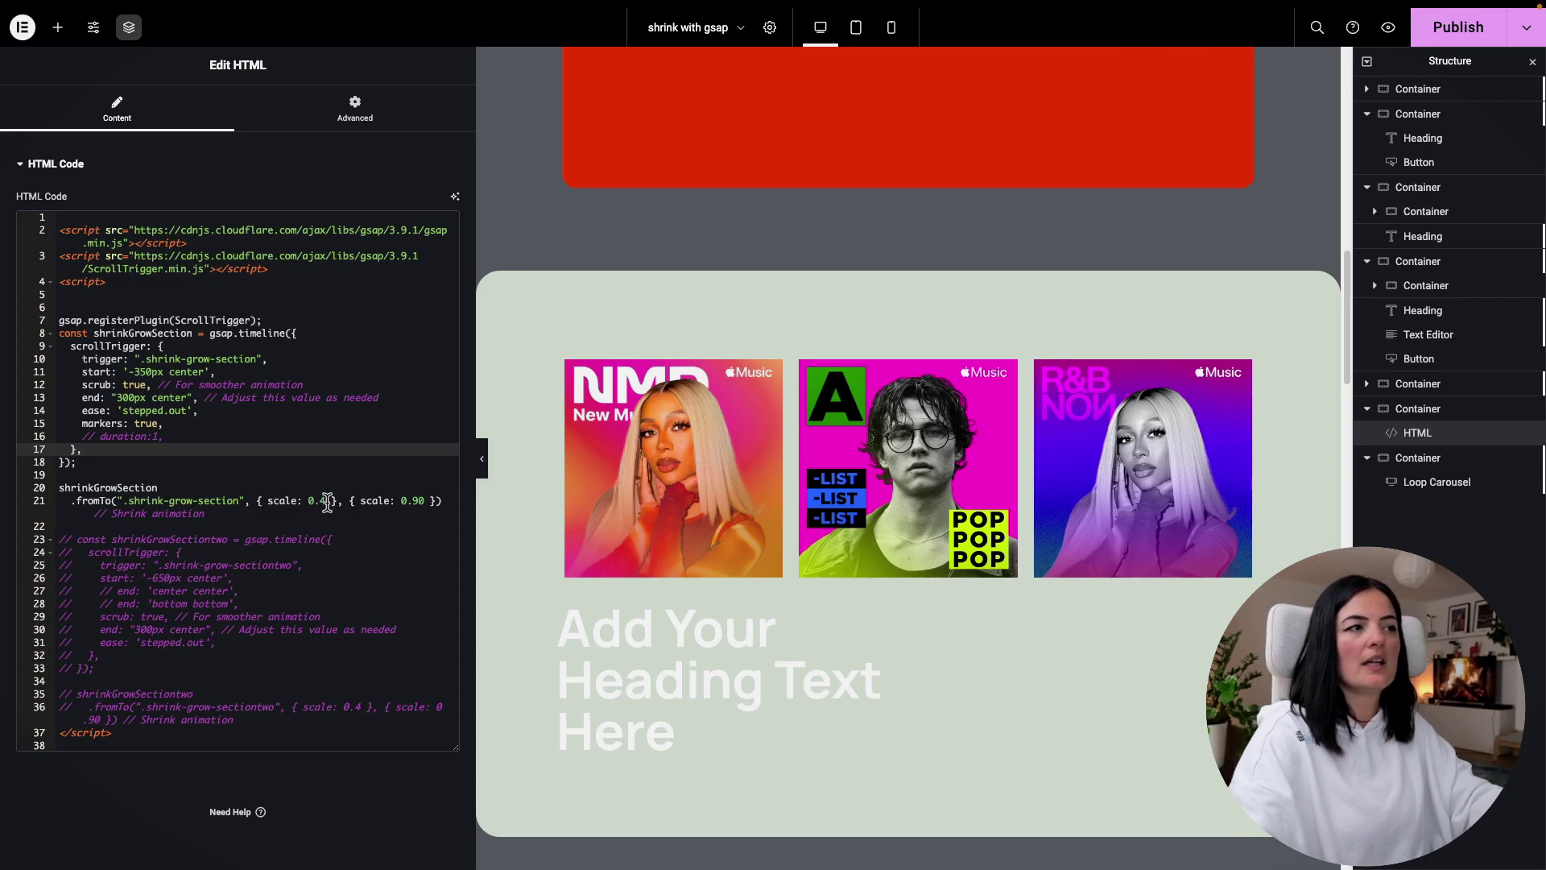
Step: Set the final scale in the .shrink-grow-section fromTo animation to 1 and publish the page
left_click(433, 501)
key("BackSpace")
key("BackSpace")
key("BackSpace")
key("BackSpace")
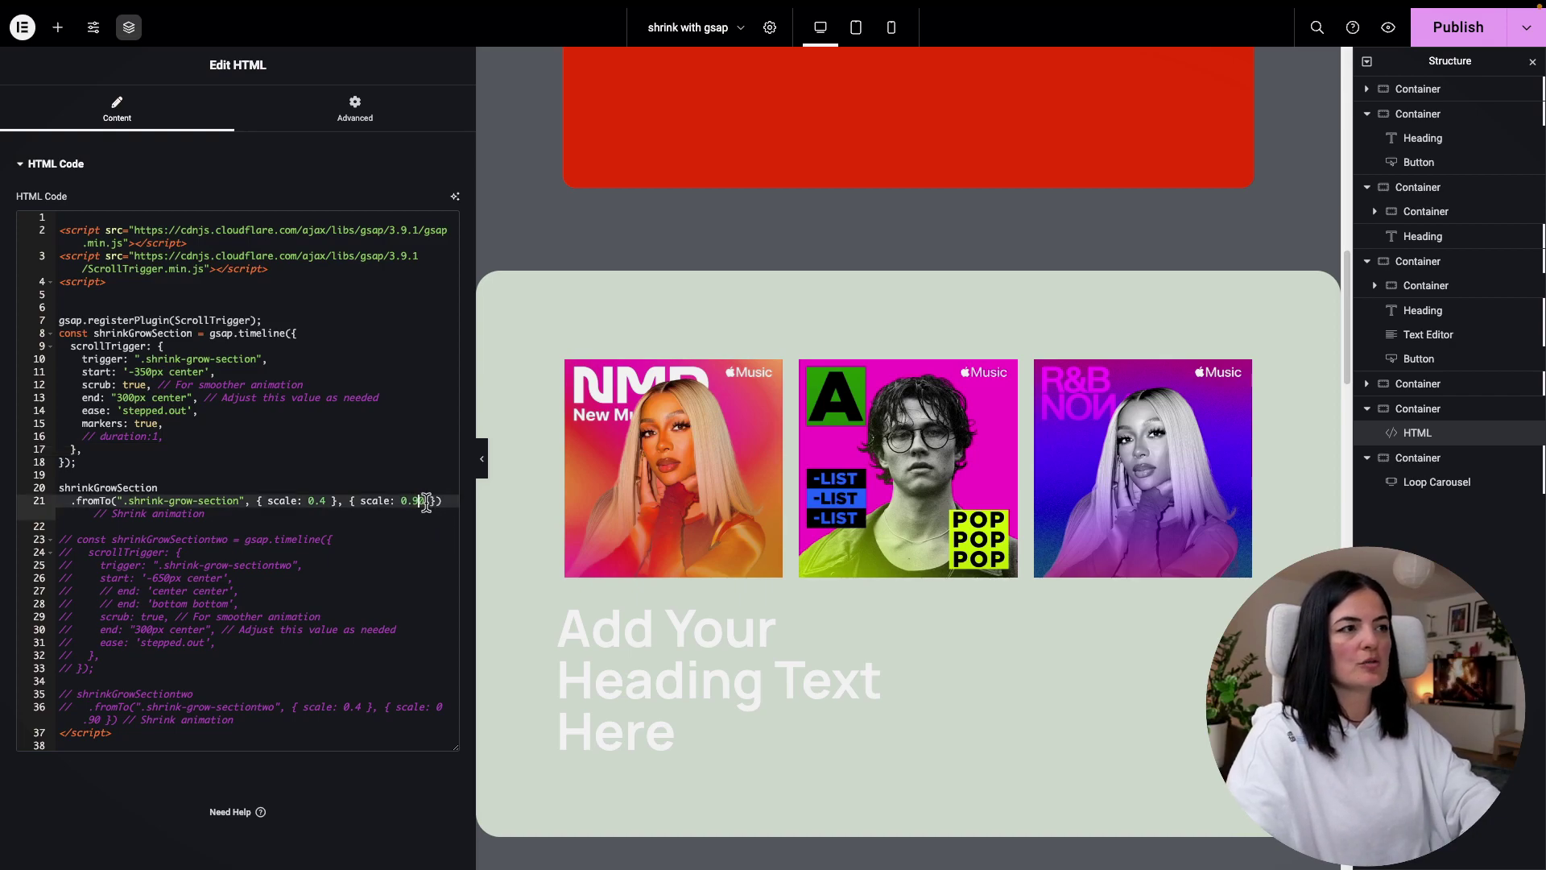
type("1")
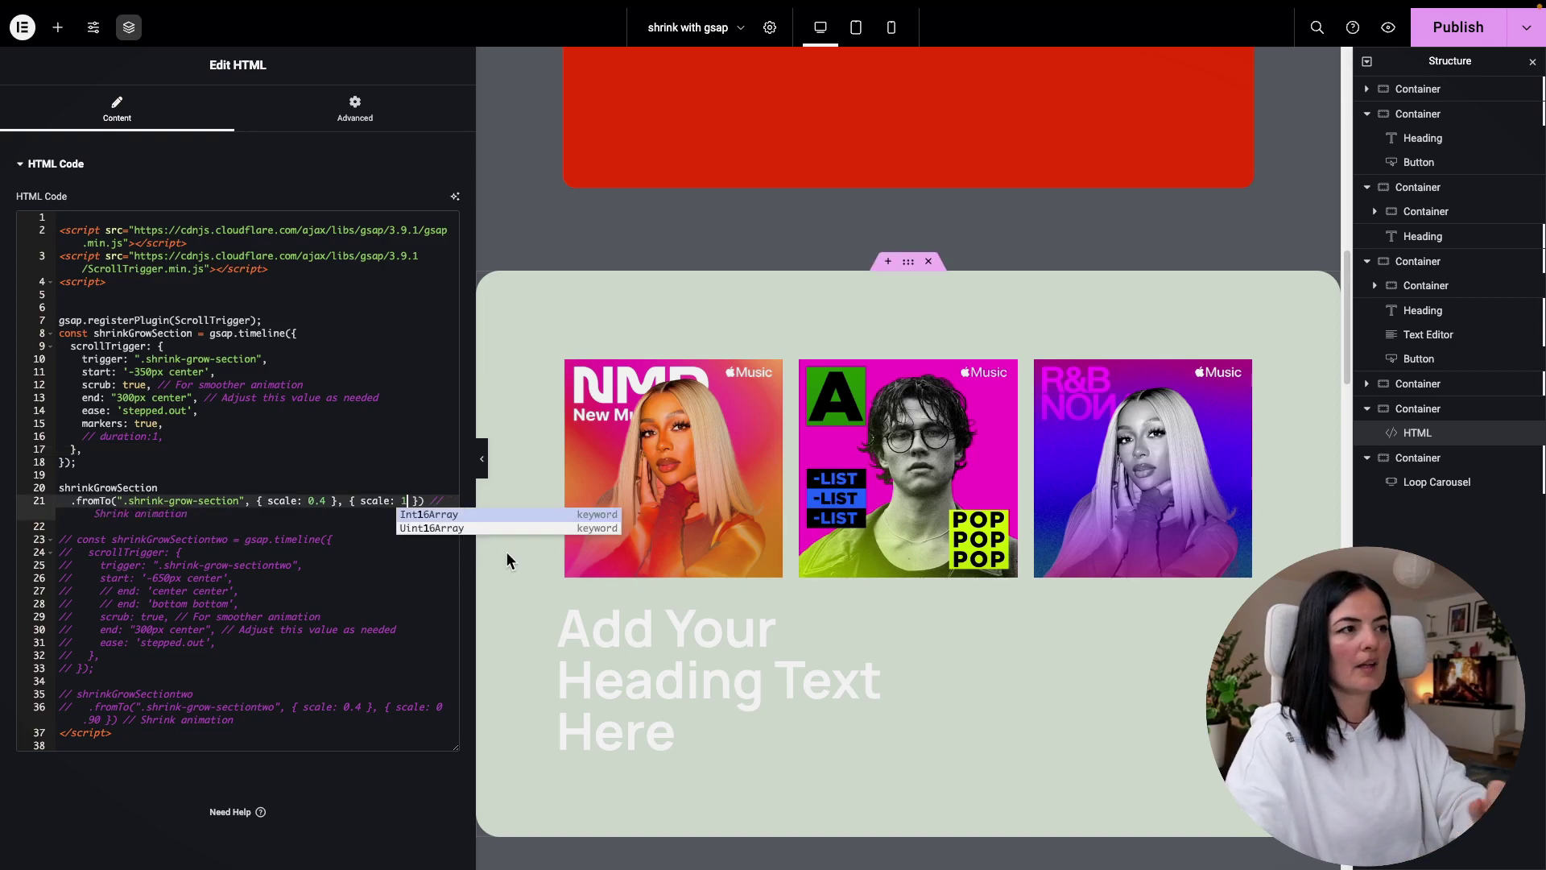
left_click(1462, 31)
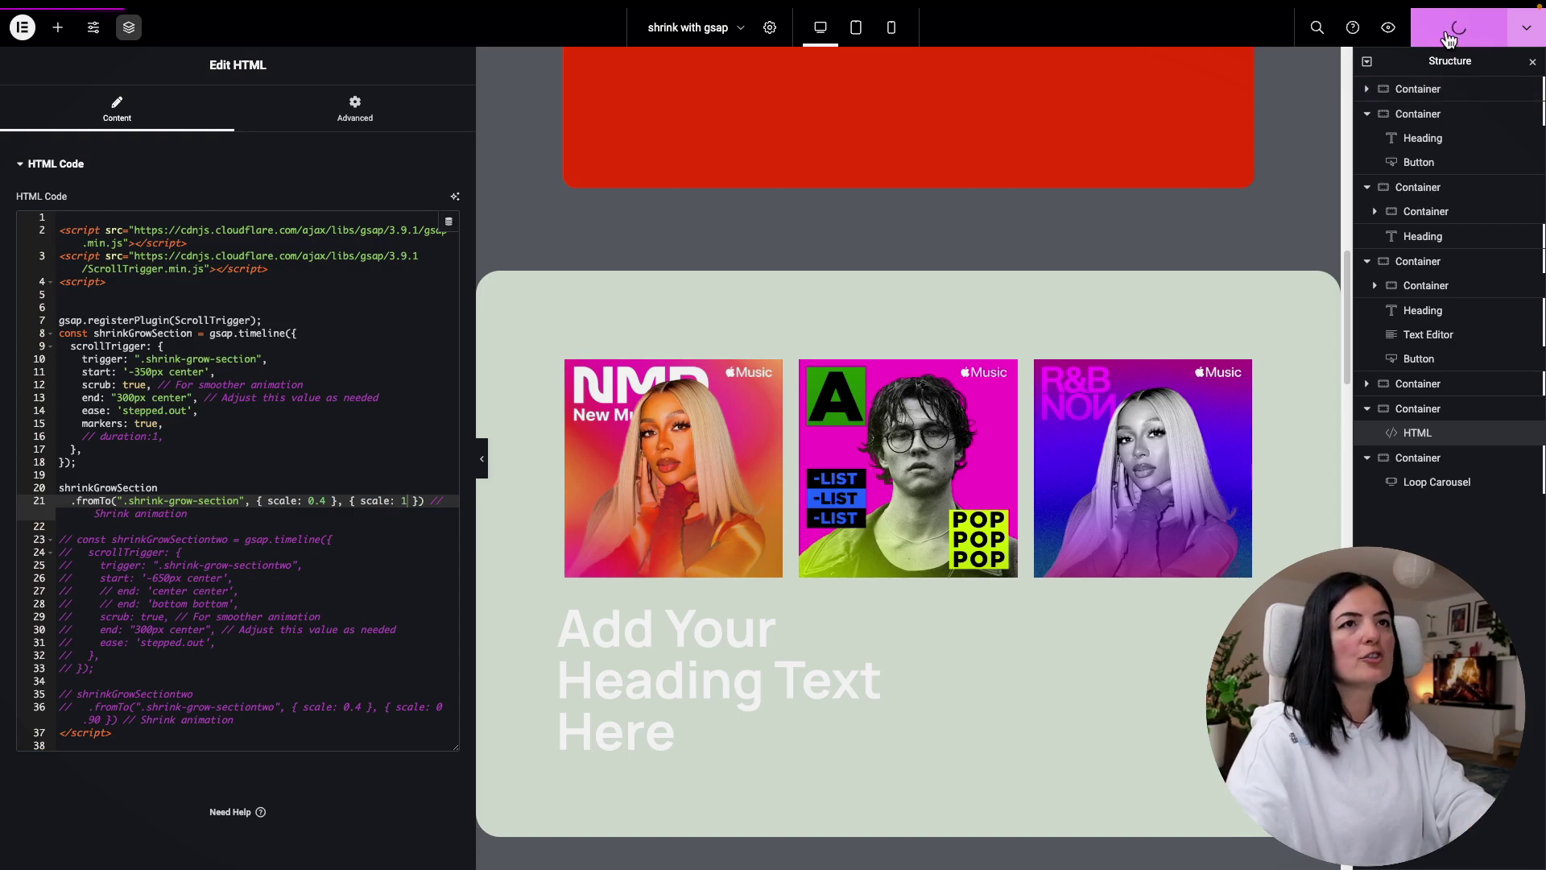
Step: Preview the page and examine how wide the green image section grows by the time the end marker reaches scroller-end
left_click(1389, 29)
scroll(1305, 548, "down", 10)
scroll(1305, 550, "down", 8)
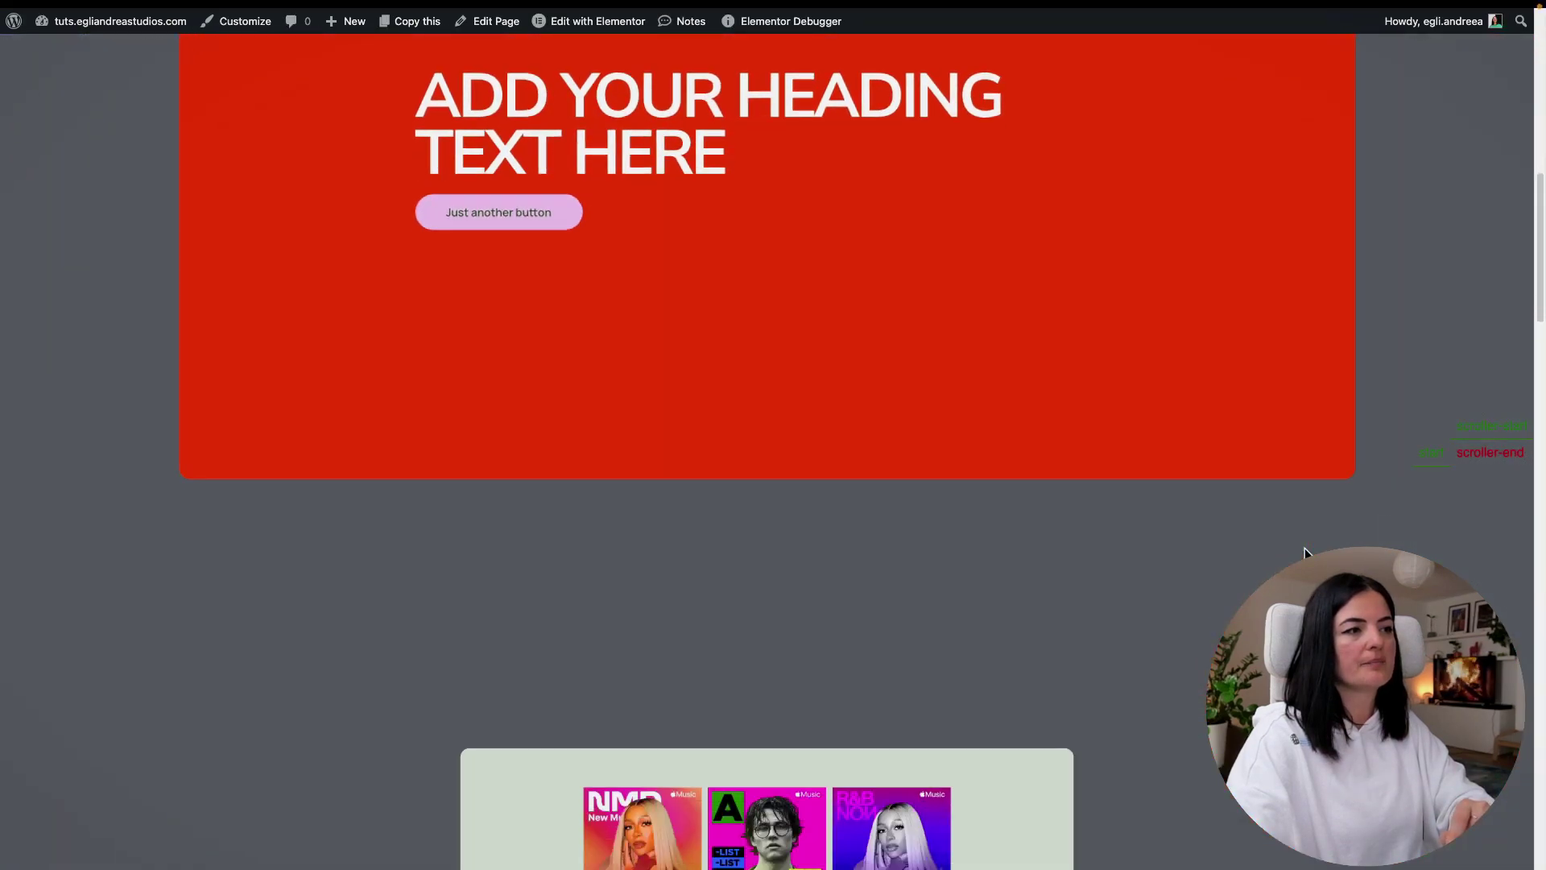
scroll(1304, 550, "down", 6)
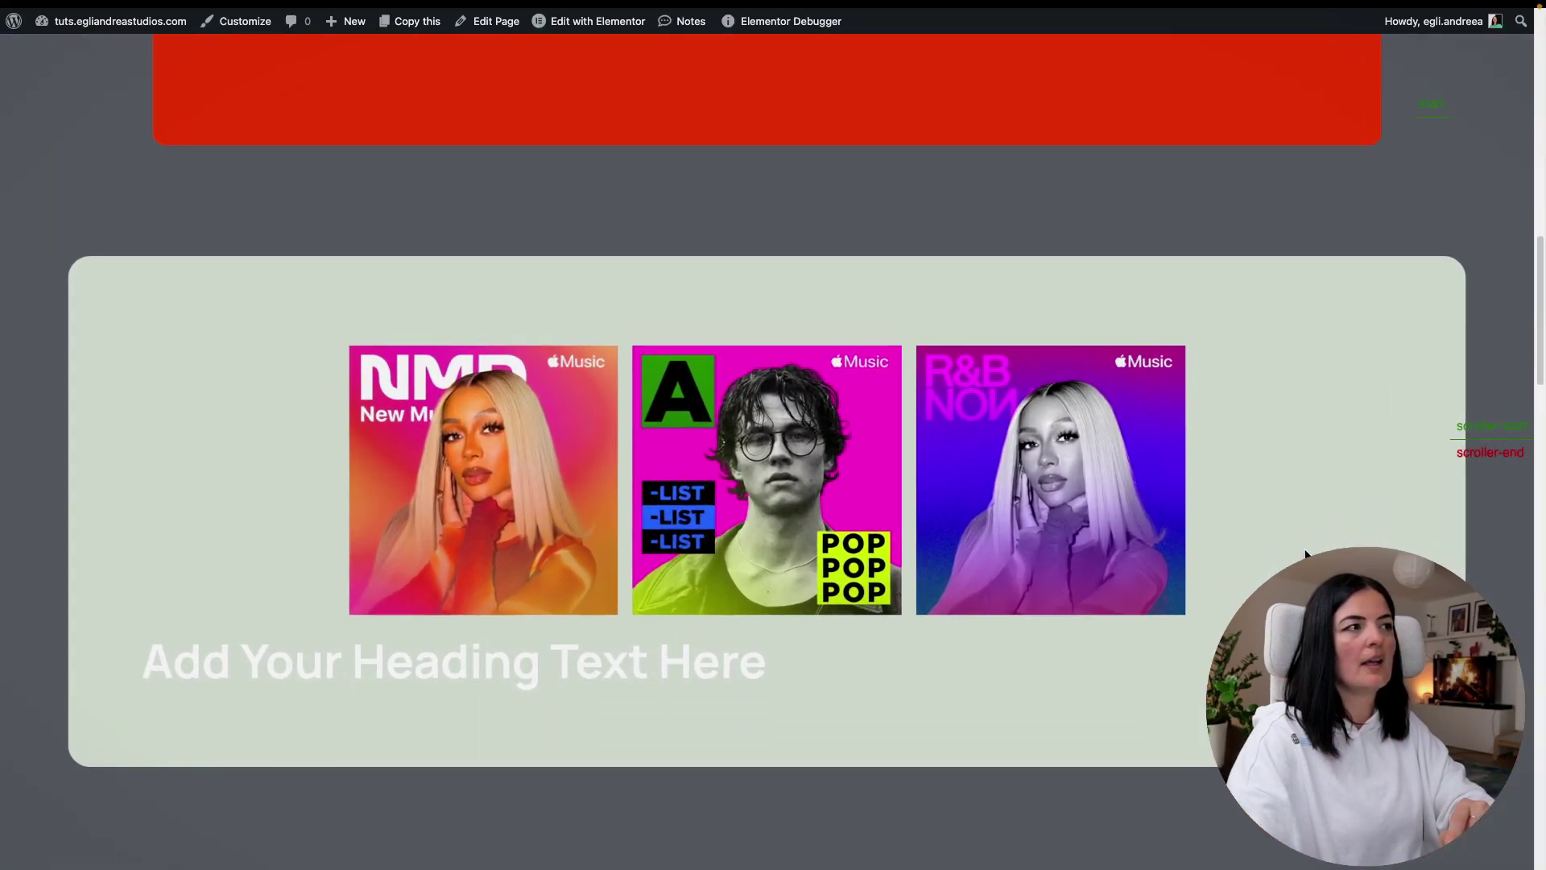
scroll(1305, 550, "down", 3)
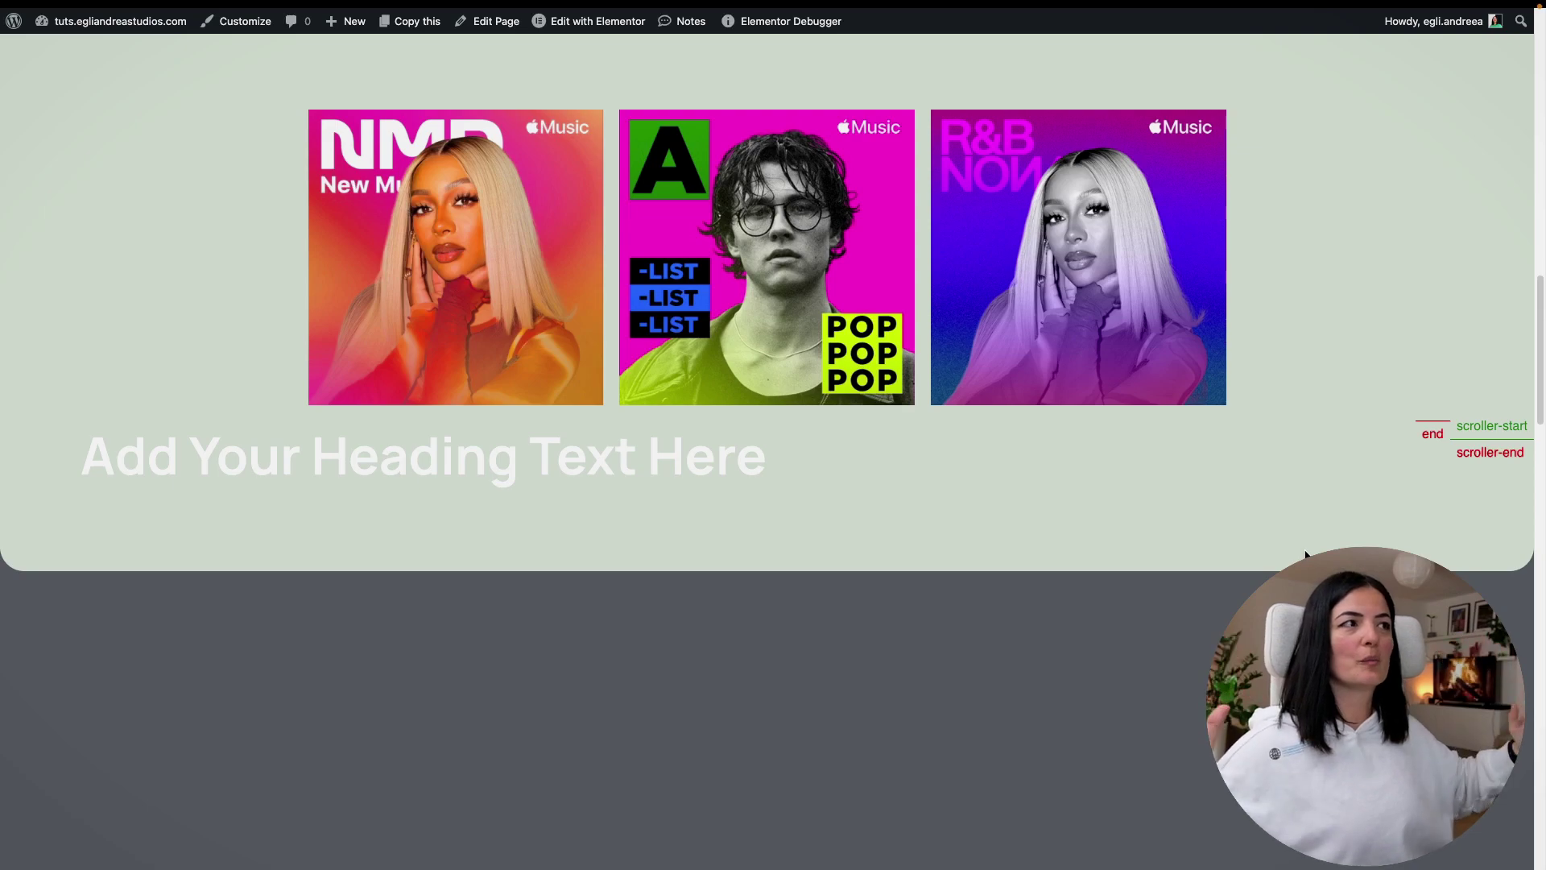
scroll(635, 507, "up", 3)
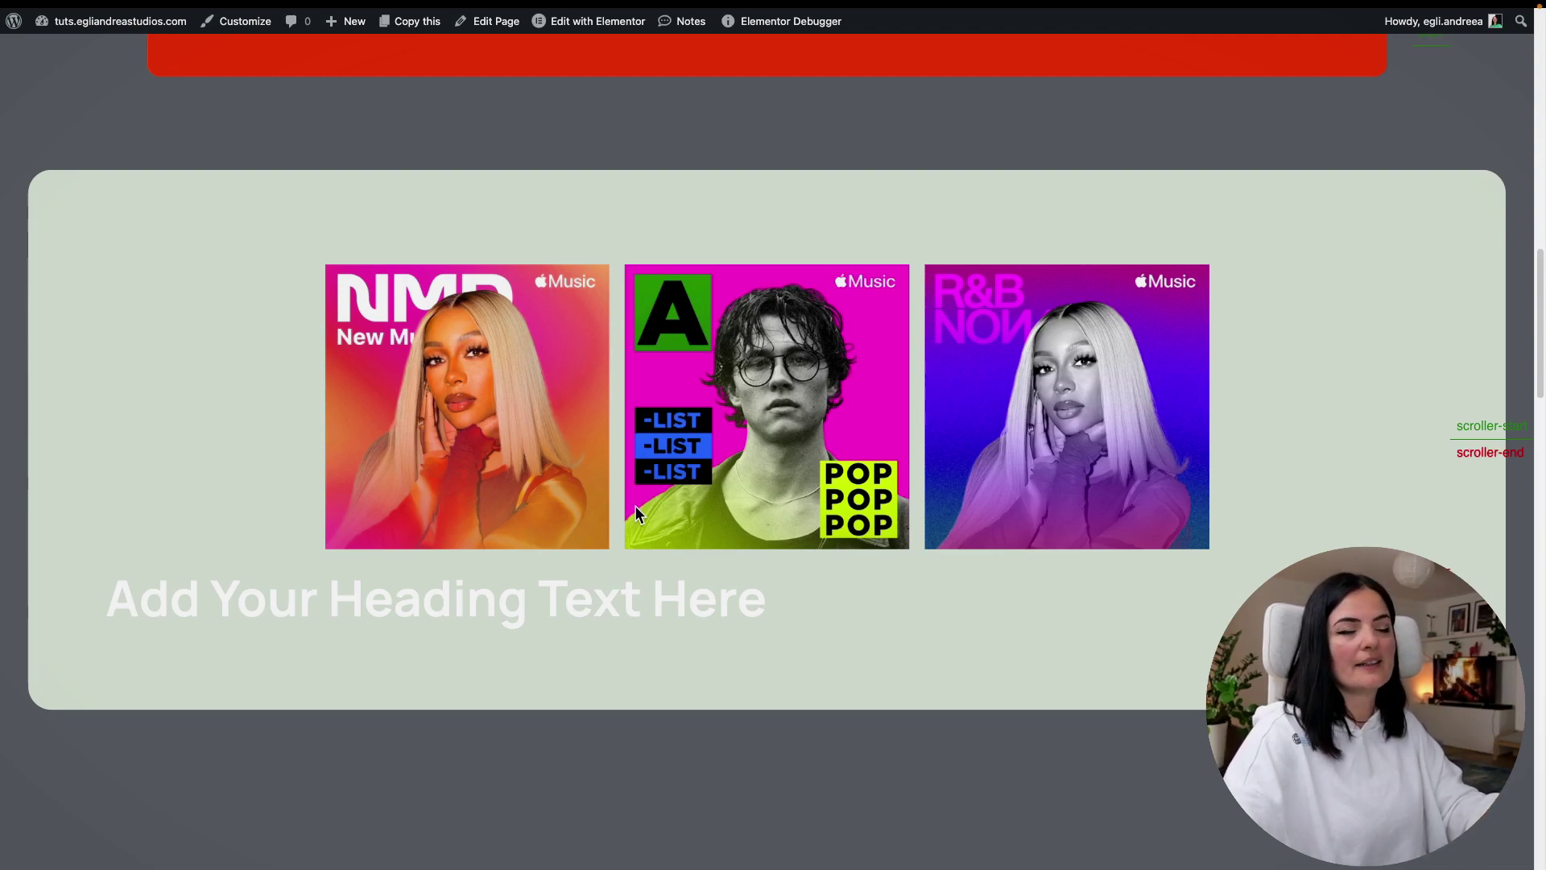
Step: Back in the Elementor editor, set the final scale in the .shrink-grow-section fromTo animation to 0.9
mouse_move(31, 432)
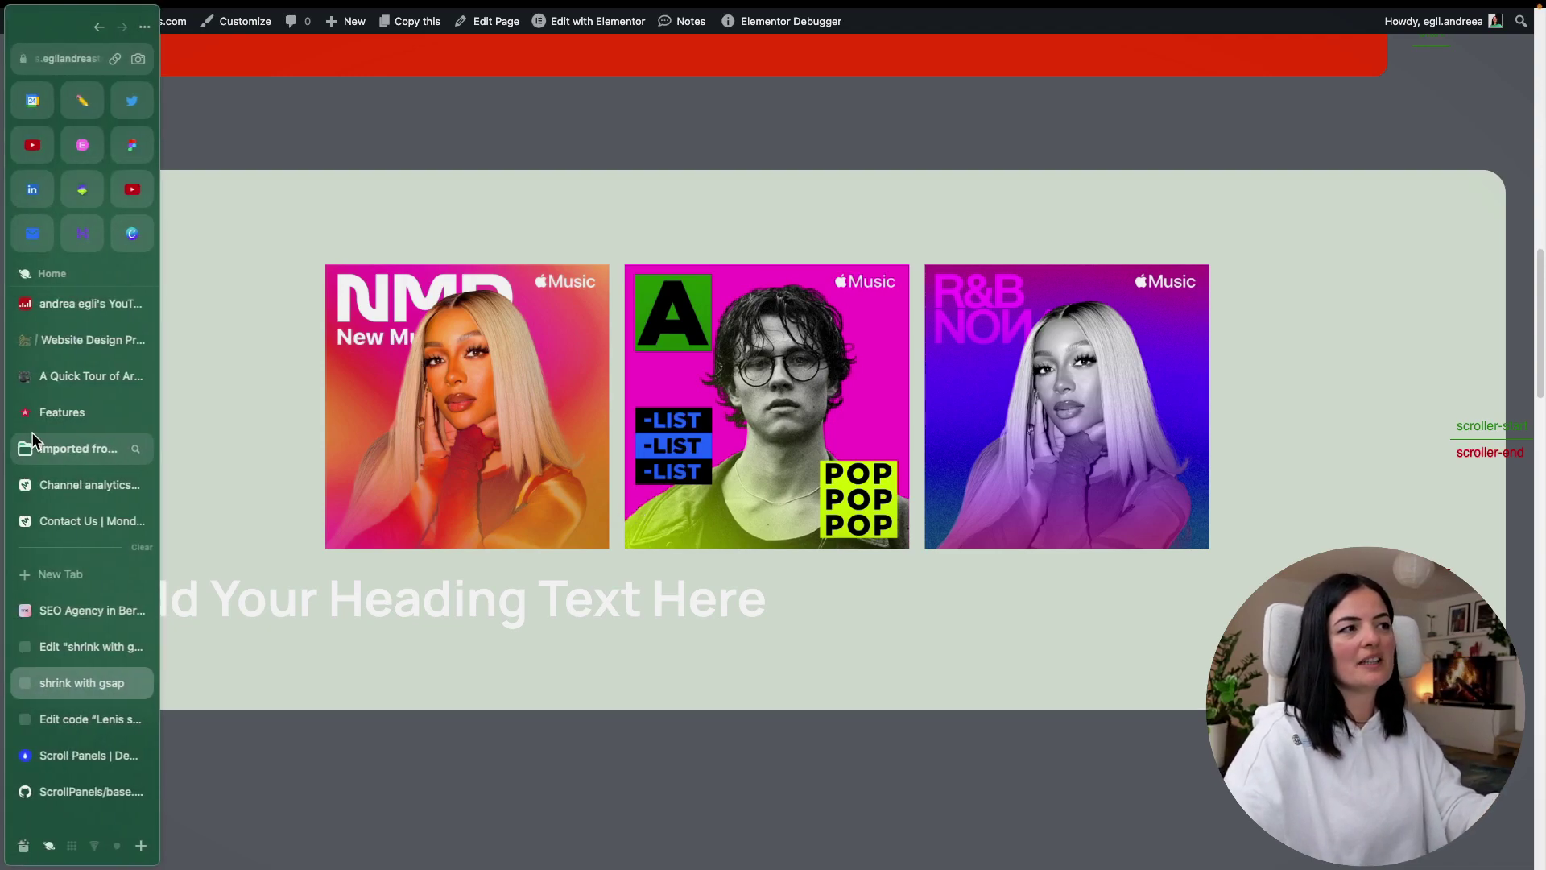
left_click(68, 649)
key("BackSpace")
type(".")
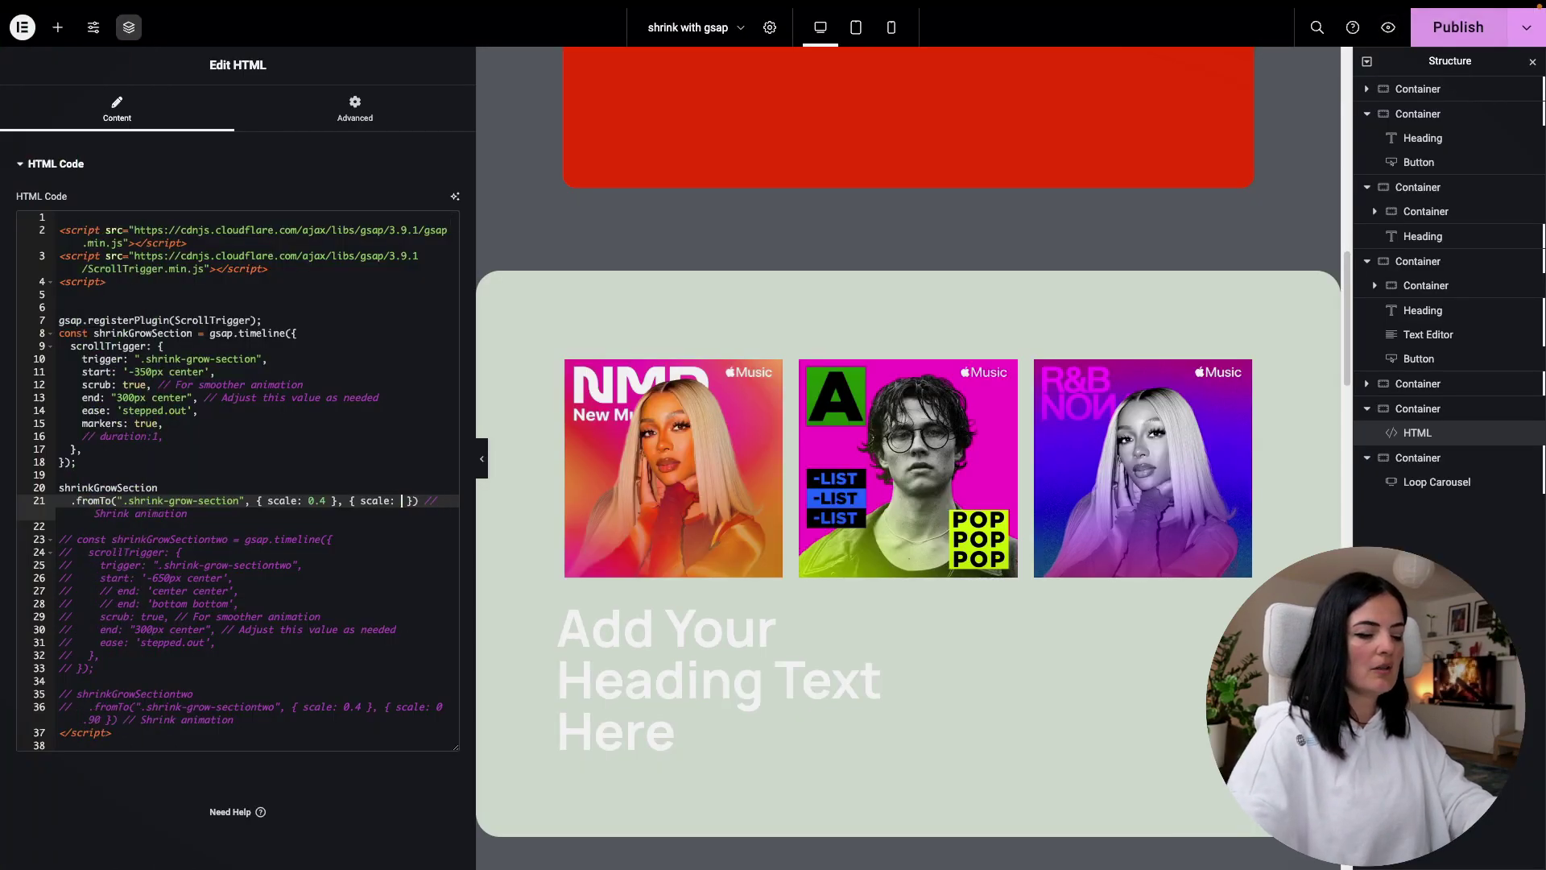
type("9")
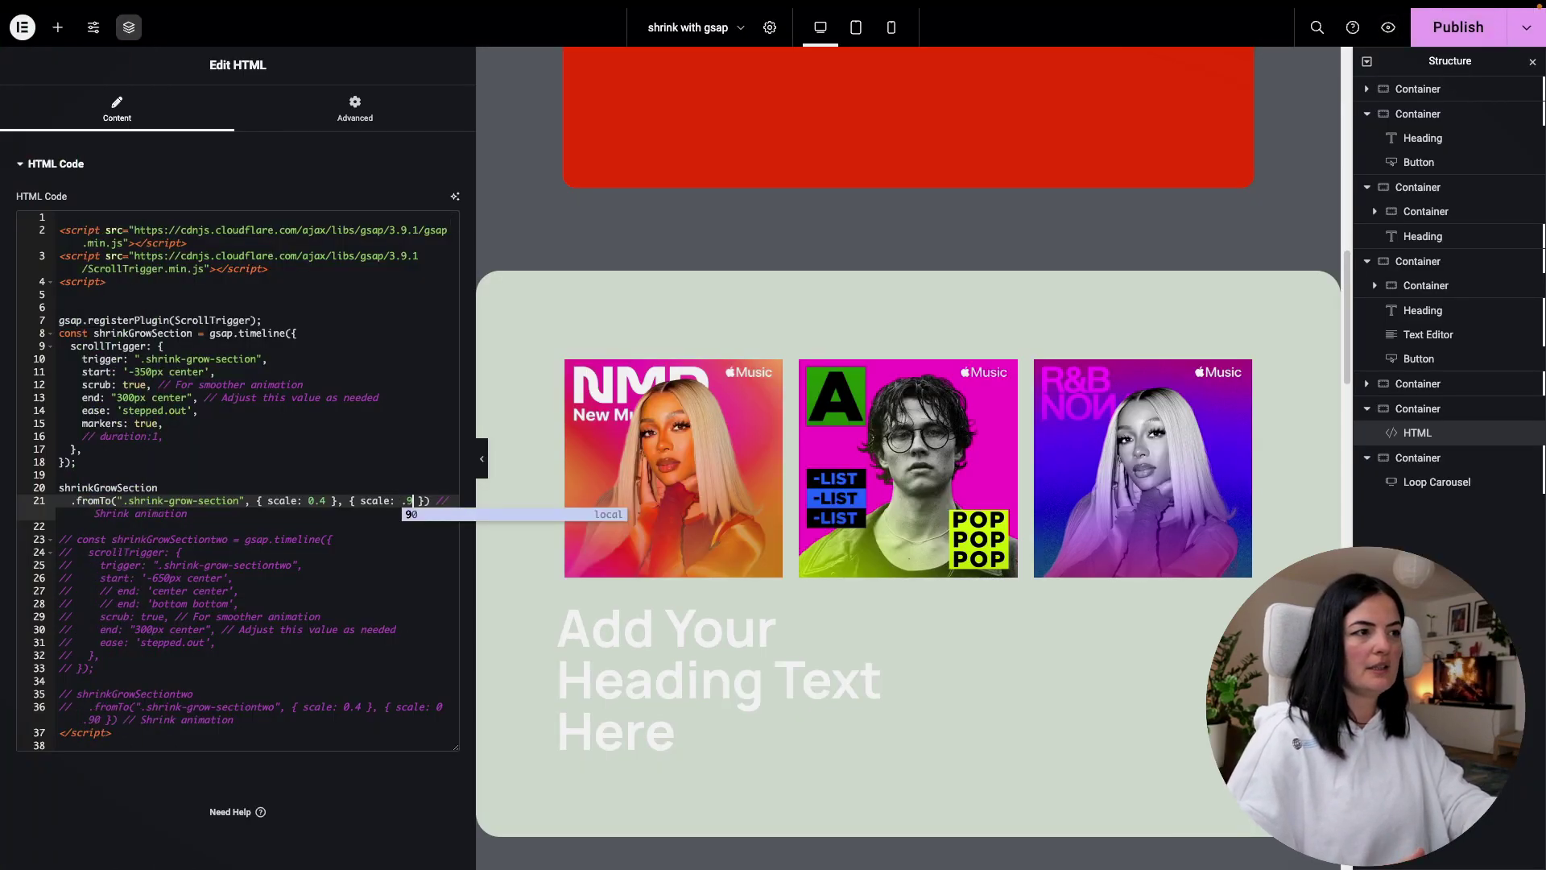
left_click(401, 500)
type("0")
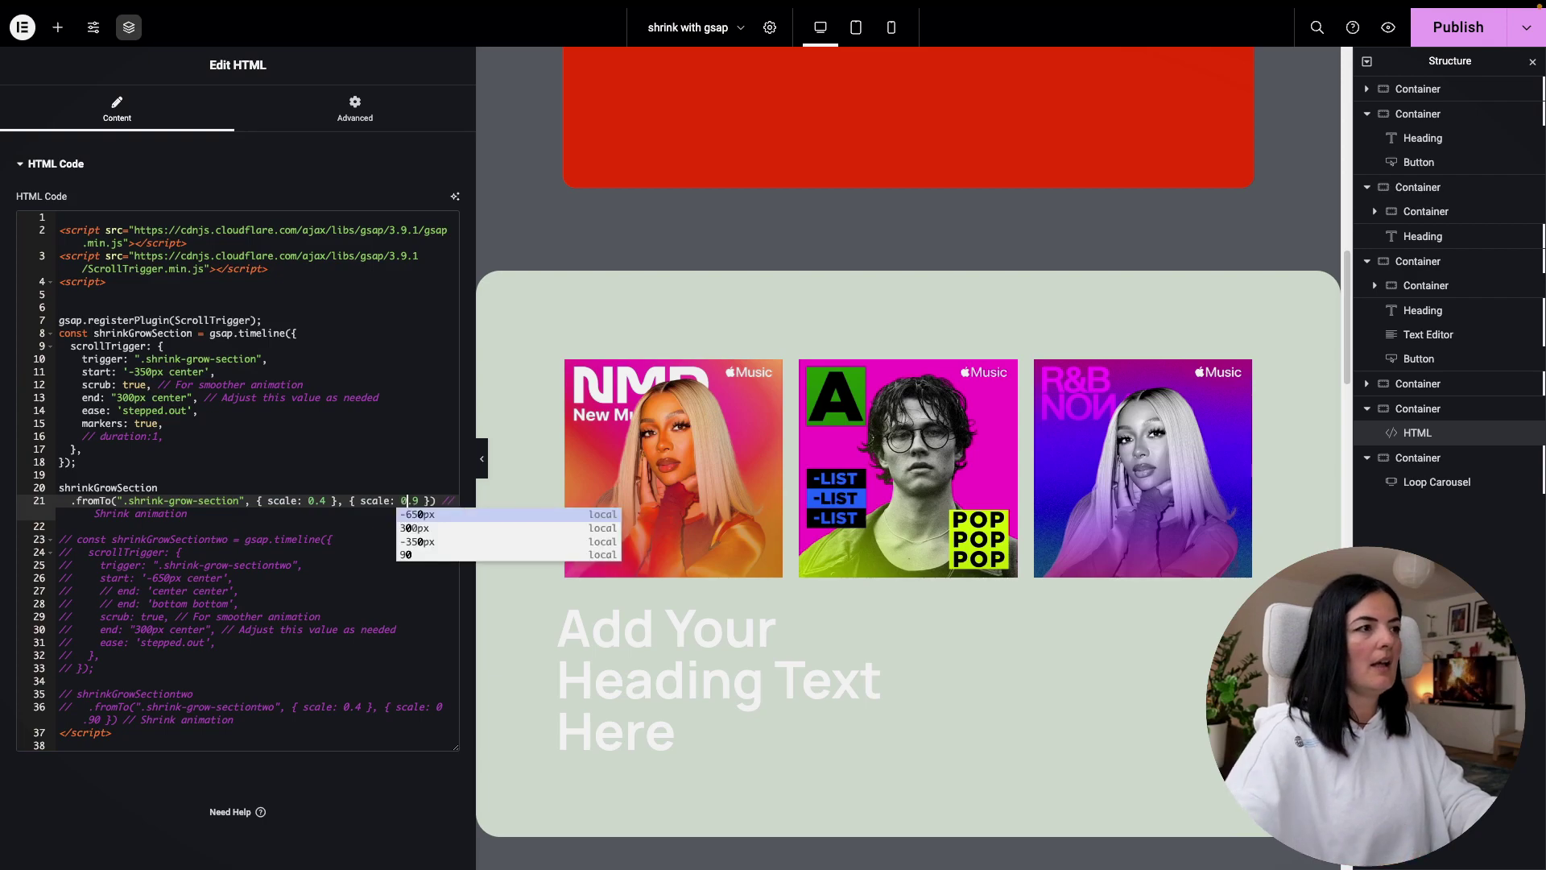
left_click(326, 500)
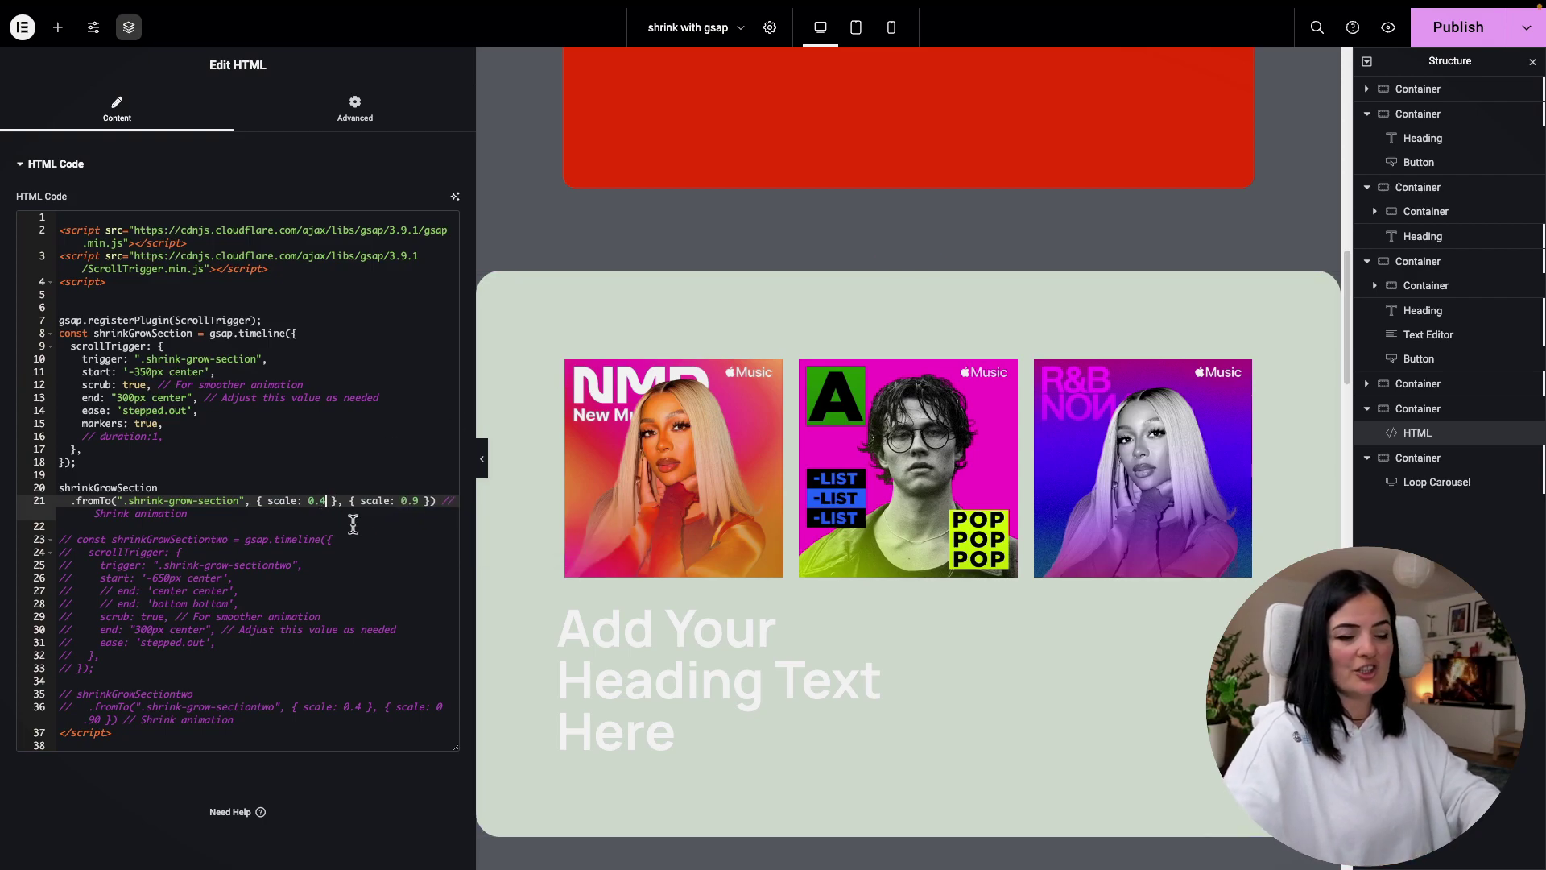
Step: Set the starting scale in the .shrink-grow-section fromTo animation to 0.7 and publish the page
key("BackSpace")
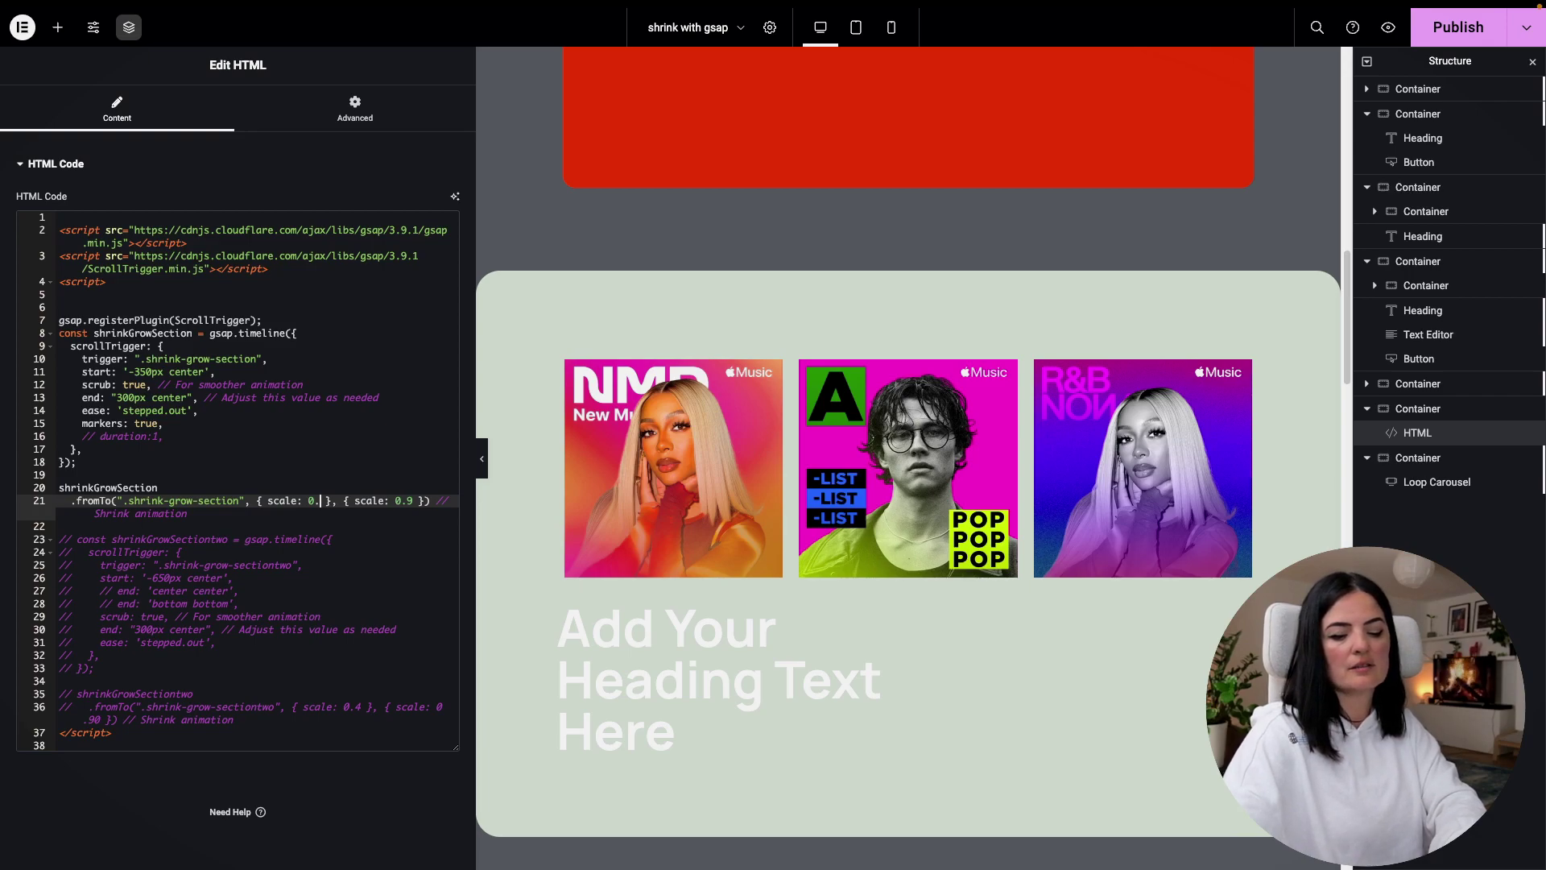
type("7")
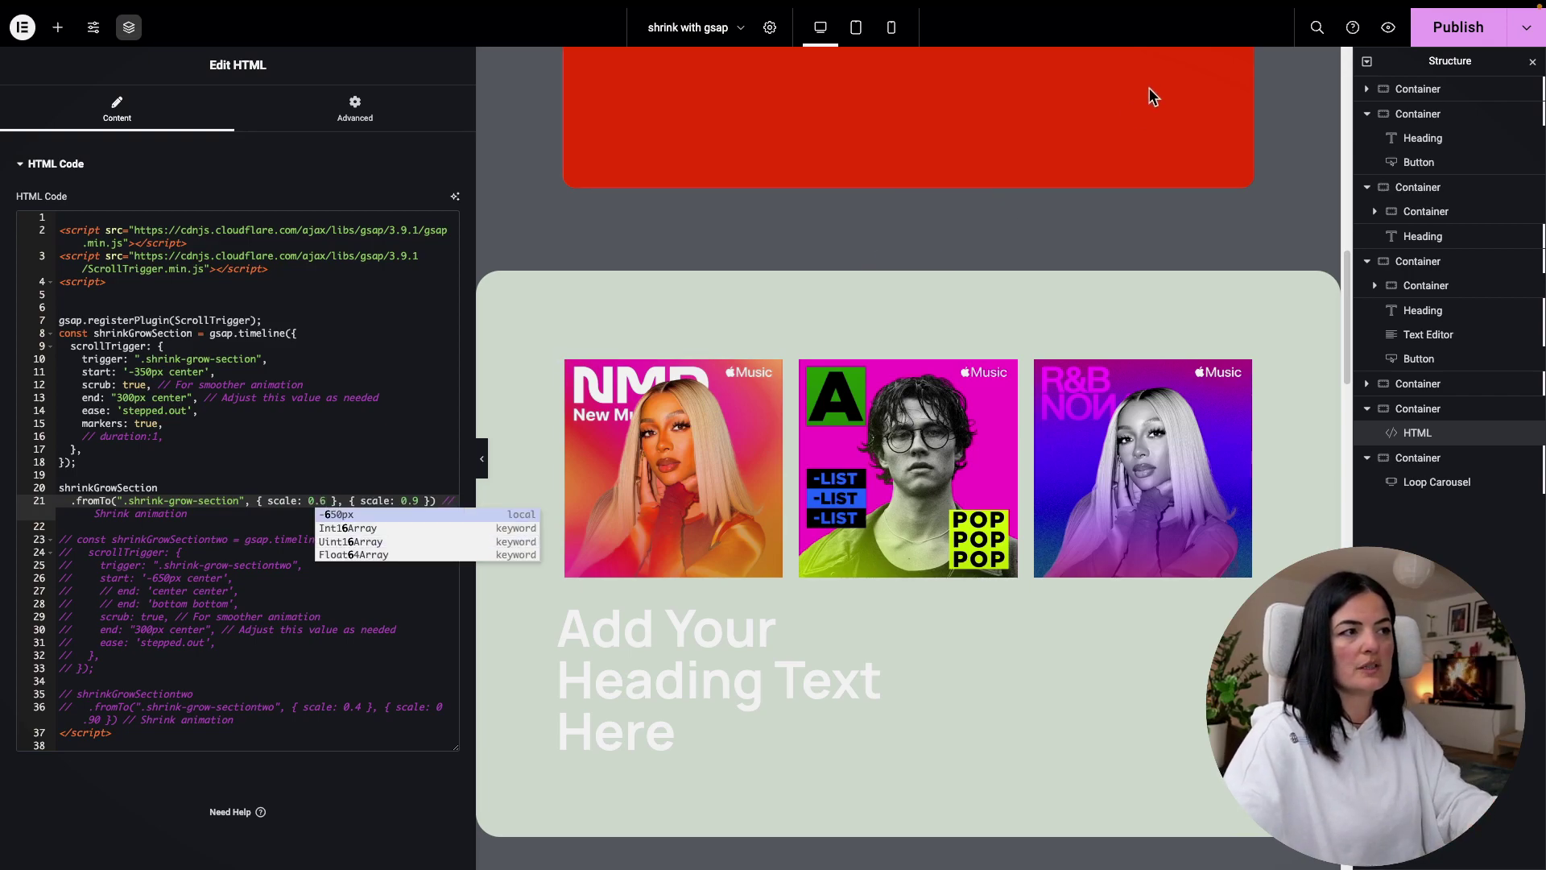
key("Escape")
left_click(1459, 29)
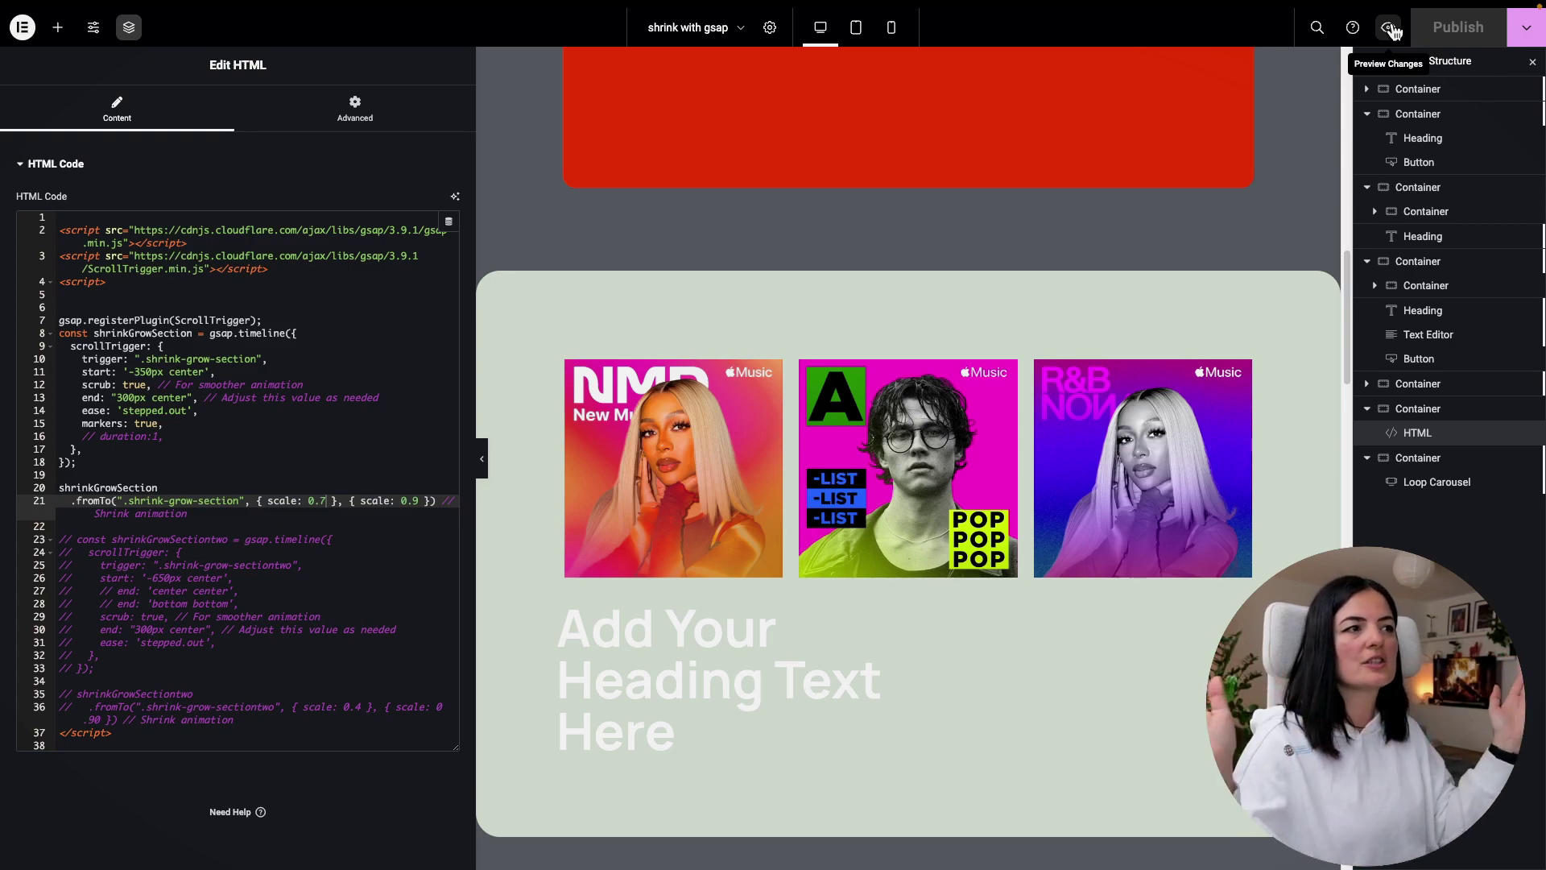
Step: Preview the page and examine how the green image section grows from its new starting scale while scrolling
left_click(1389, 29)
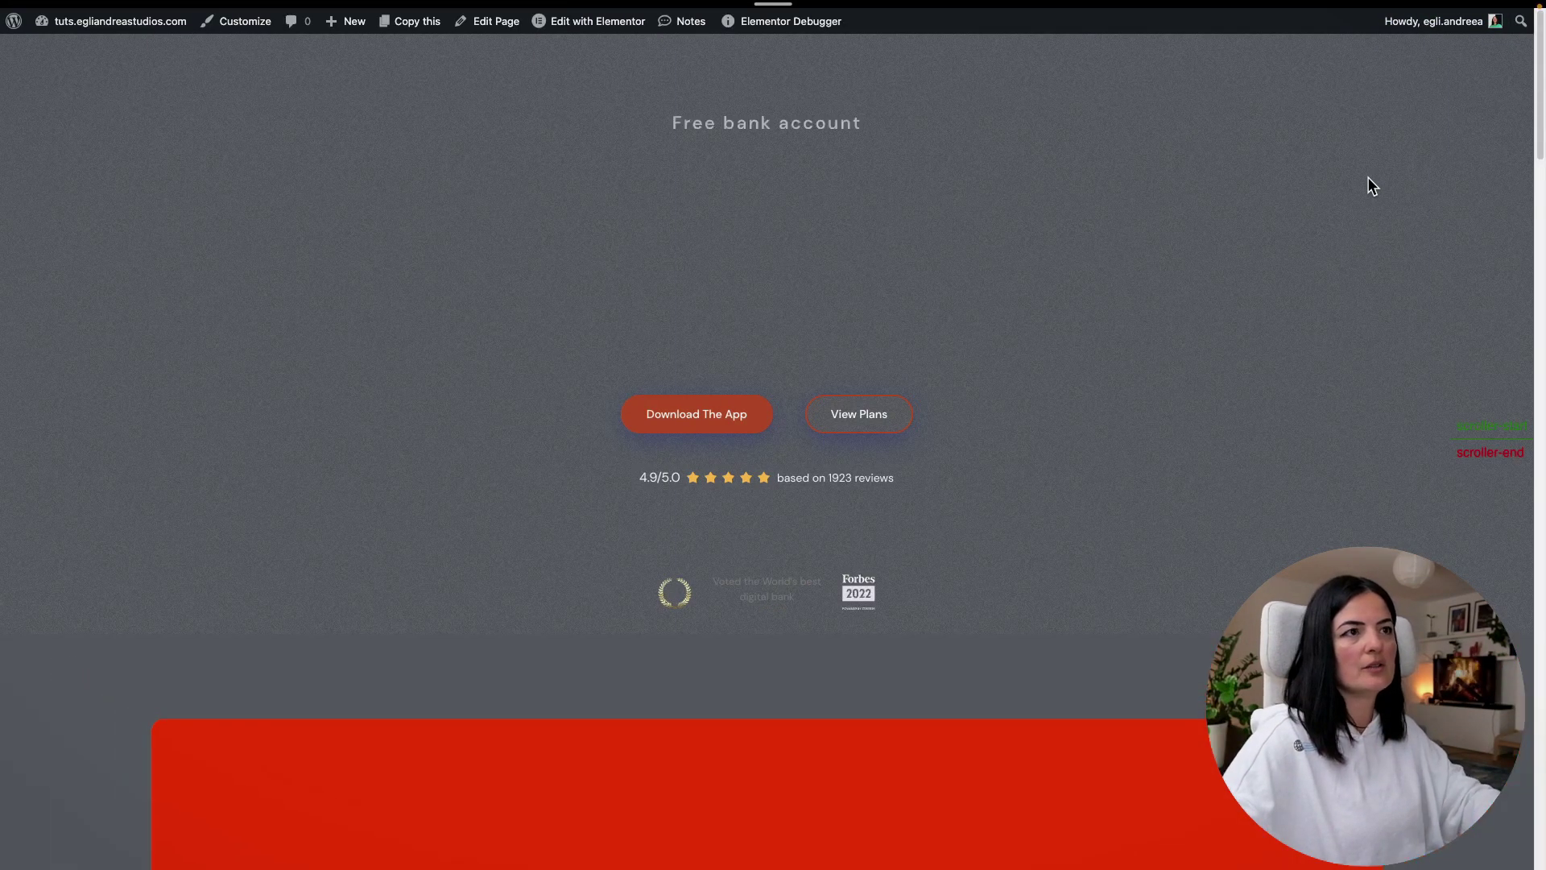
scroll(1321, 418, "down", 3)
scroll(773, 435, "down", 6)
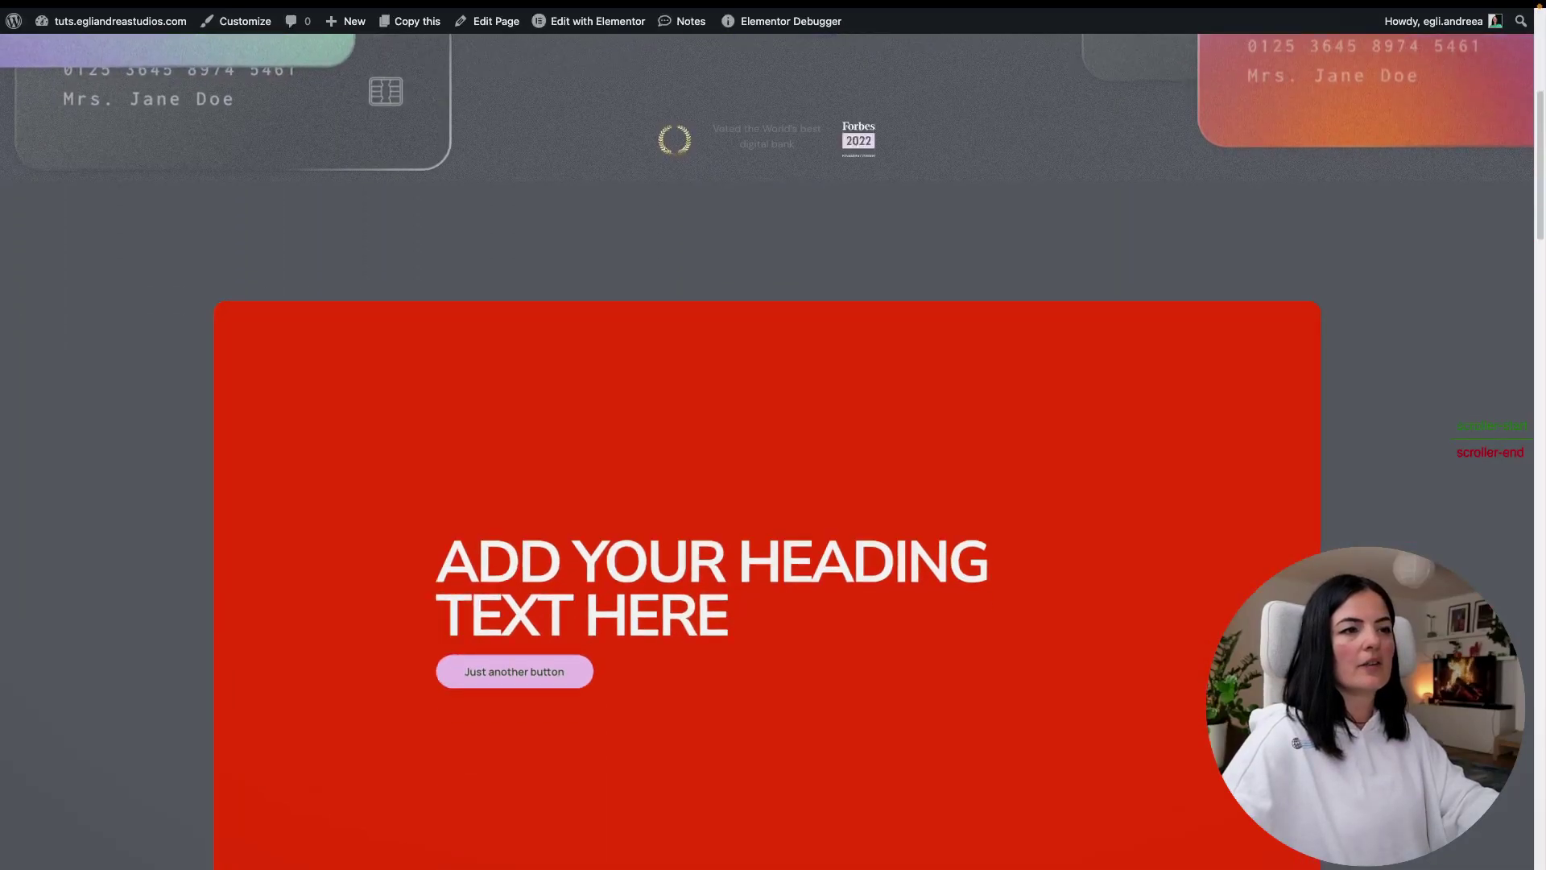
scroll(774, 435, "down", 3)
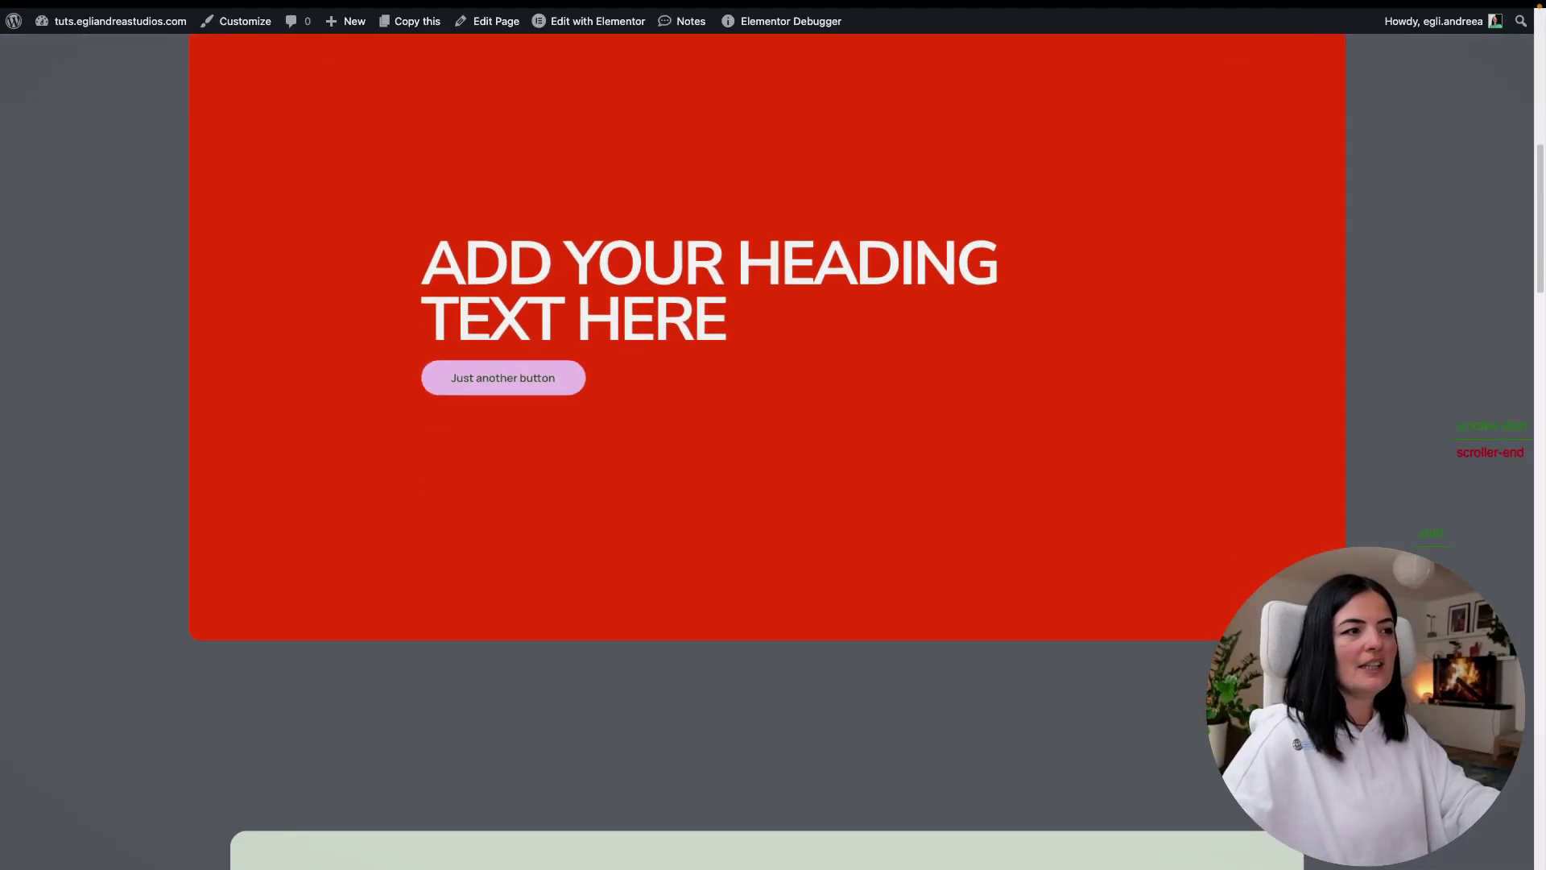
scroll(773, 435, "down", 5)
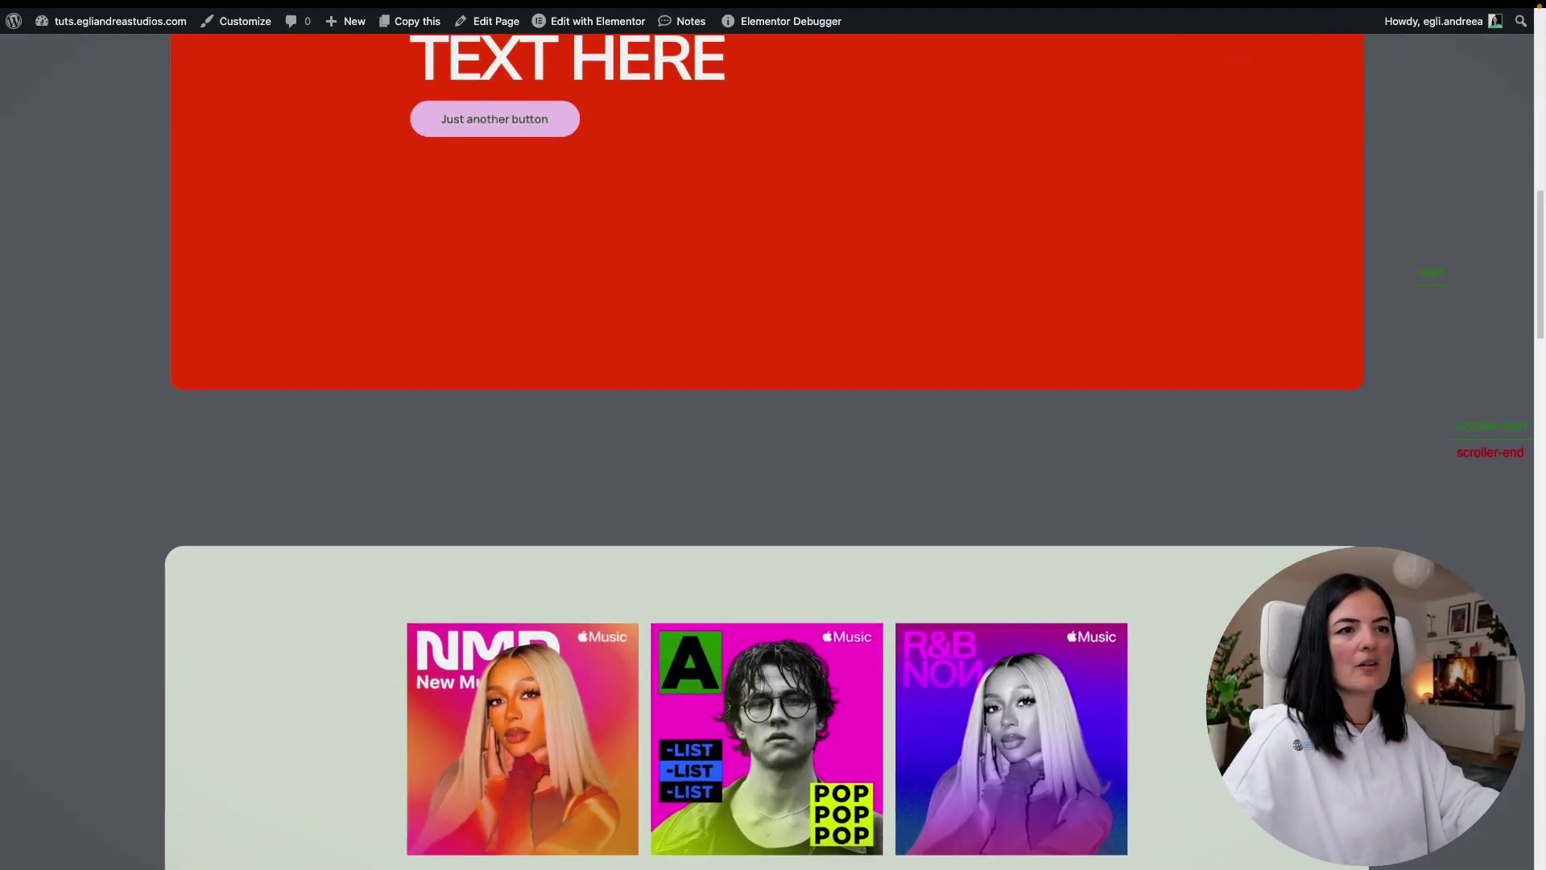
mouse_move(4, 338)
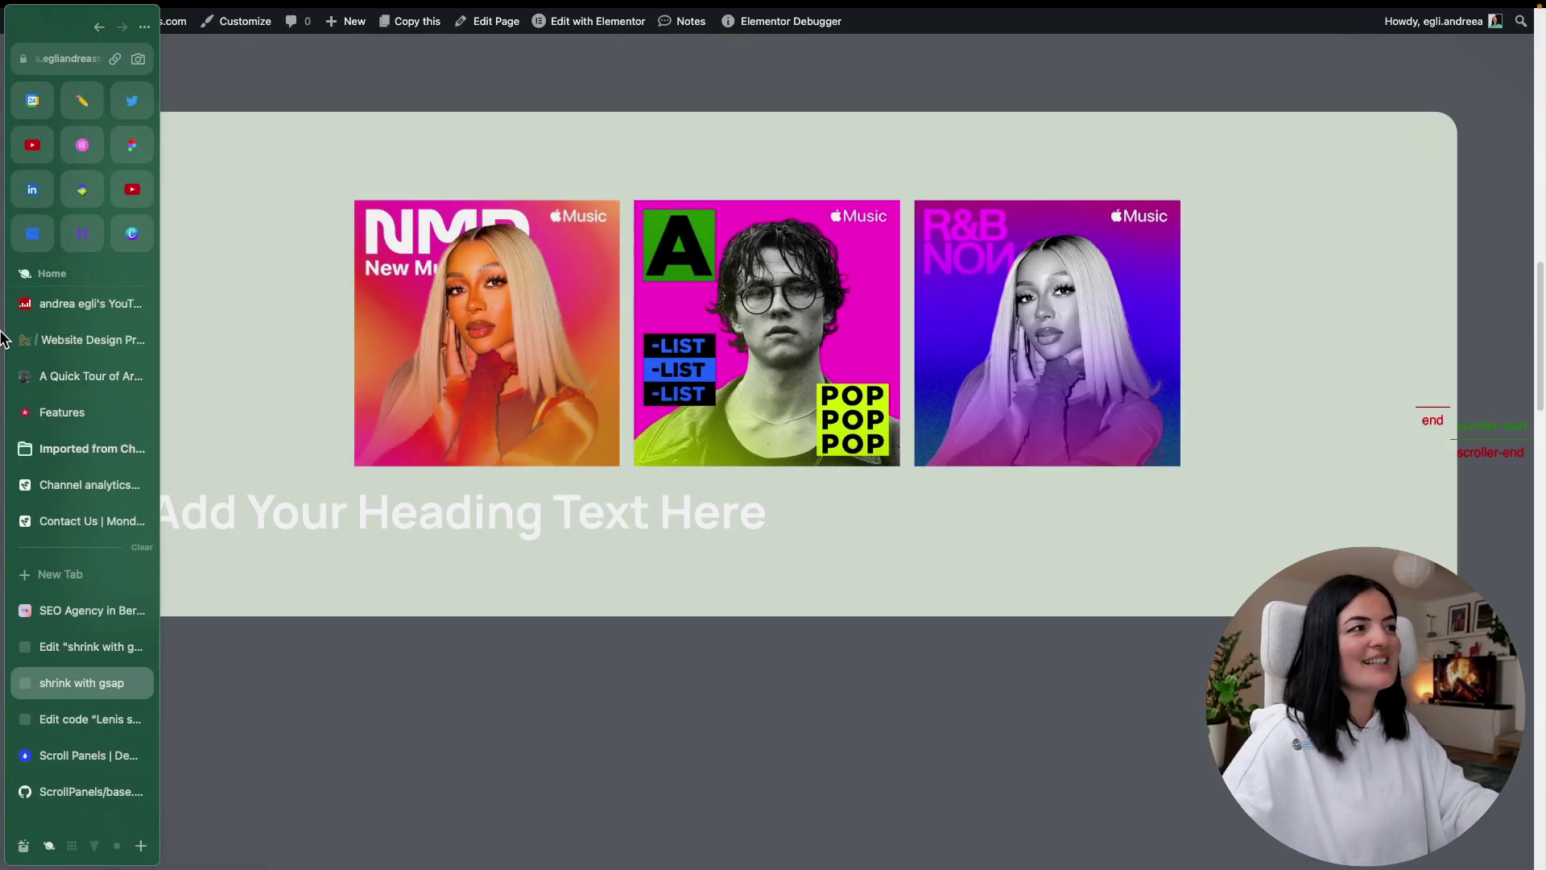
Step: Return to the Elementor editor and set the starting scale in the .shrink-grow-section fromTo animation back to 0.4
left_click(63, 648)
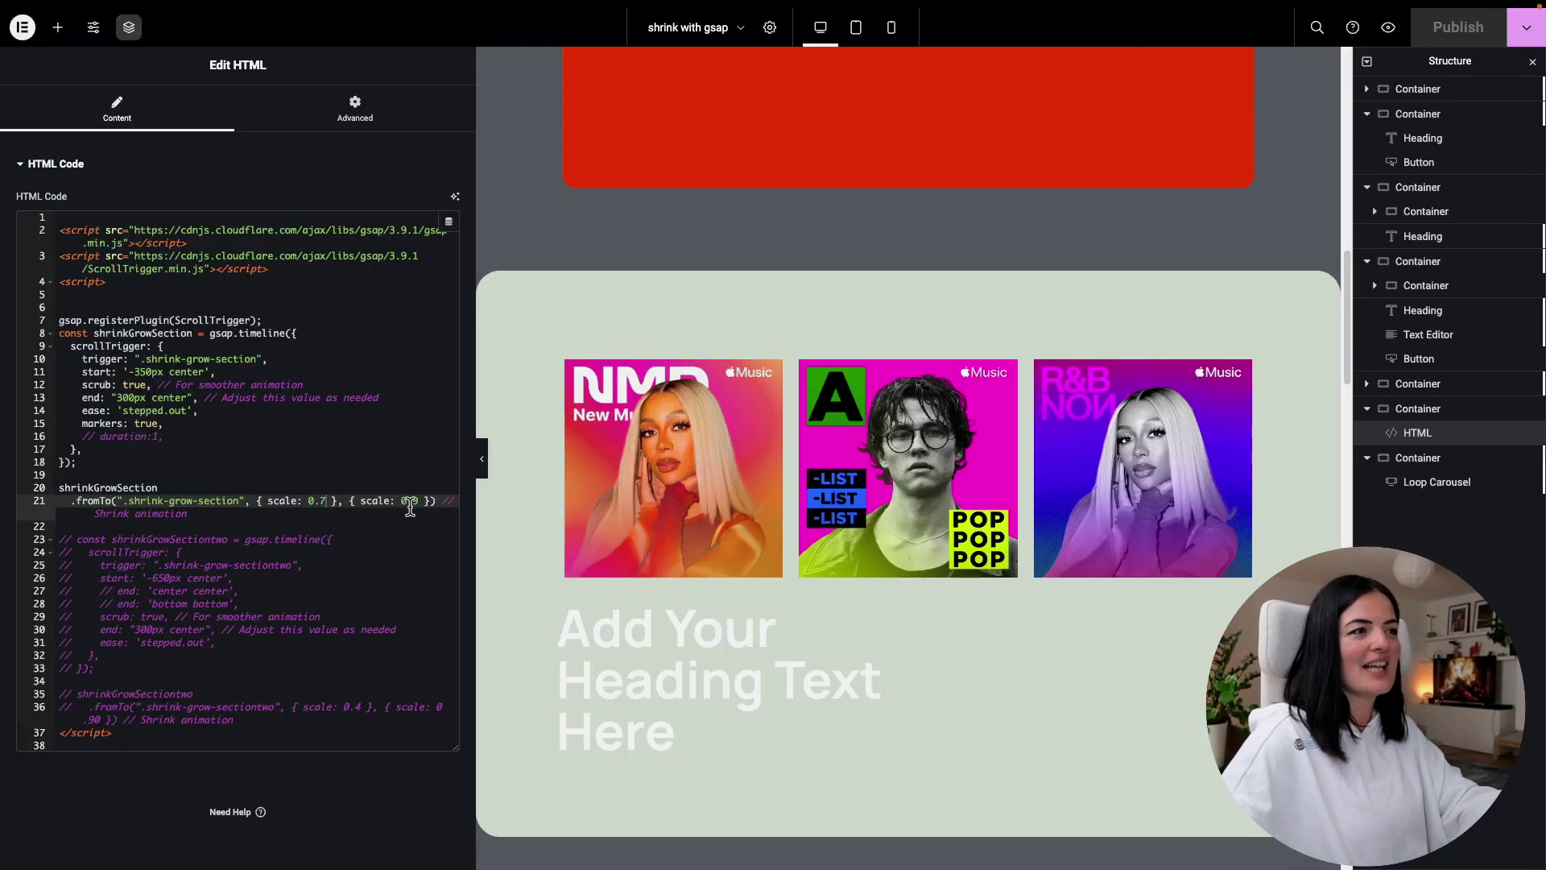
double_click(325, 500)
type("4")
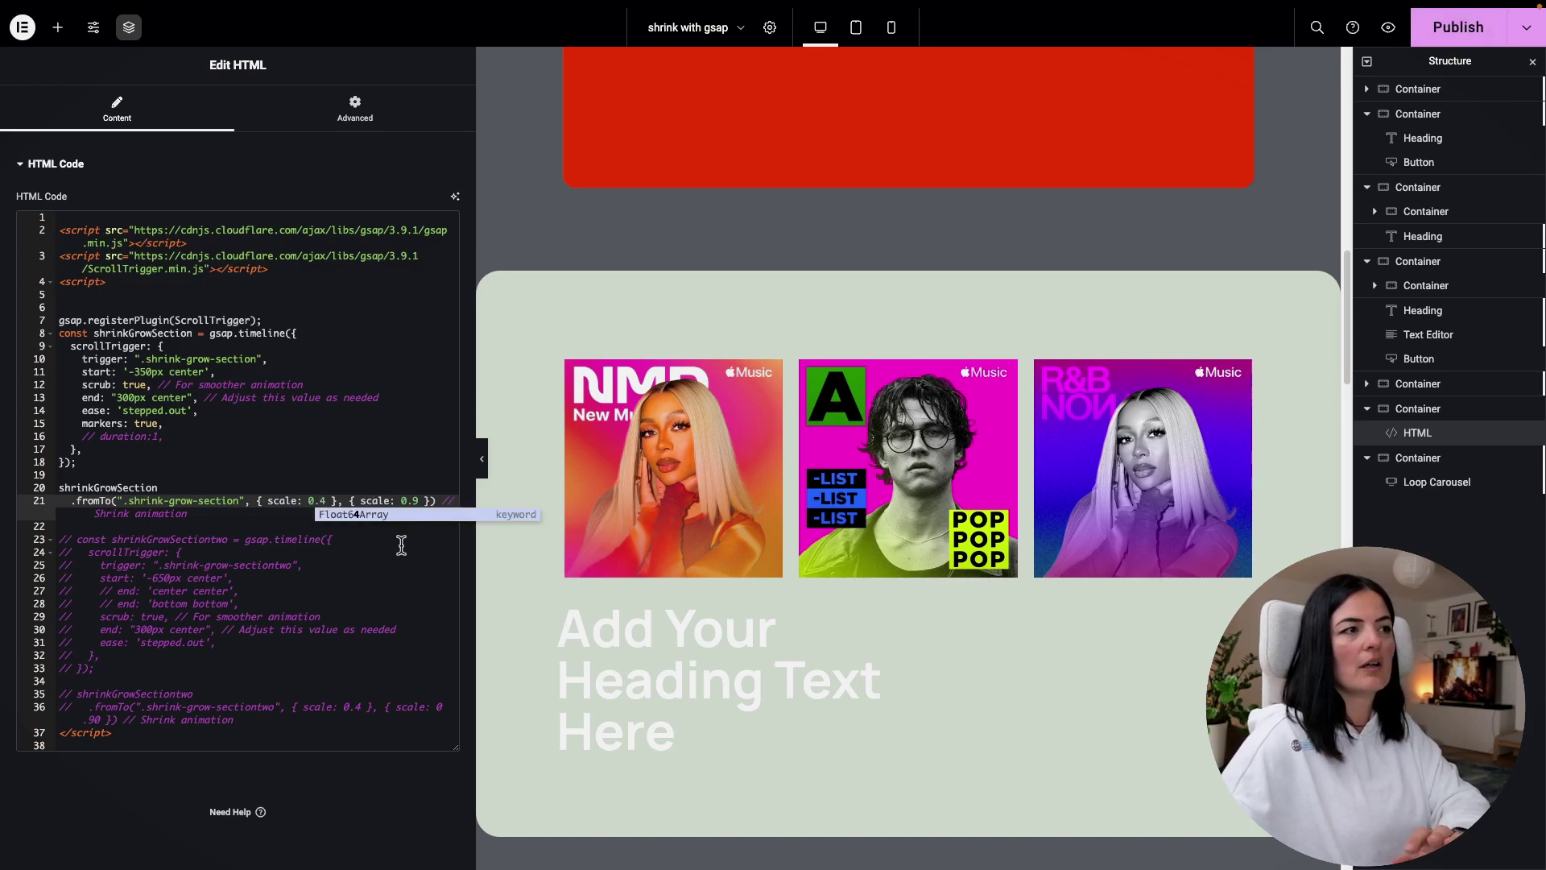
left_click(346, 579)
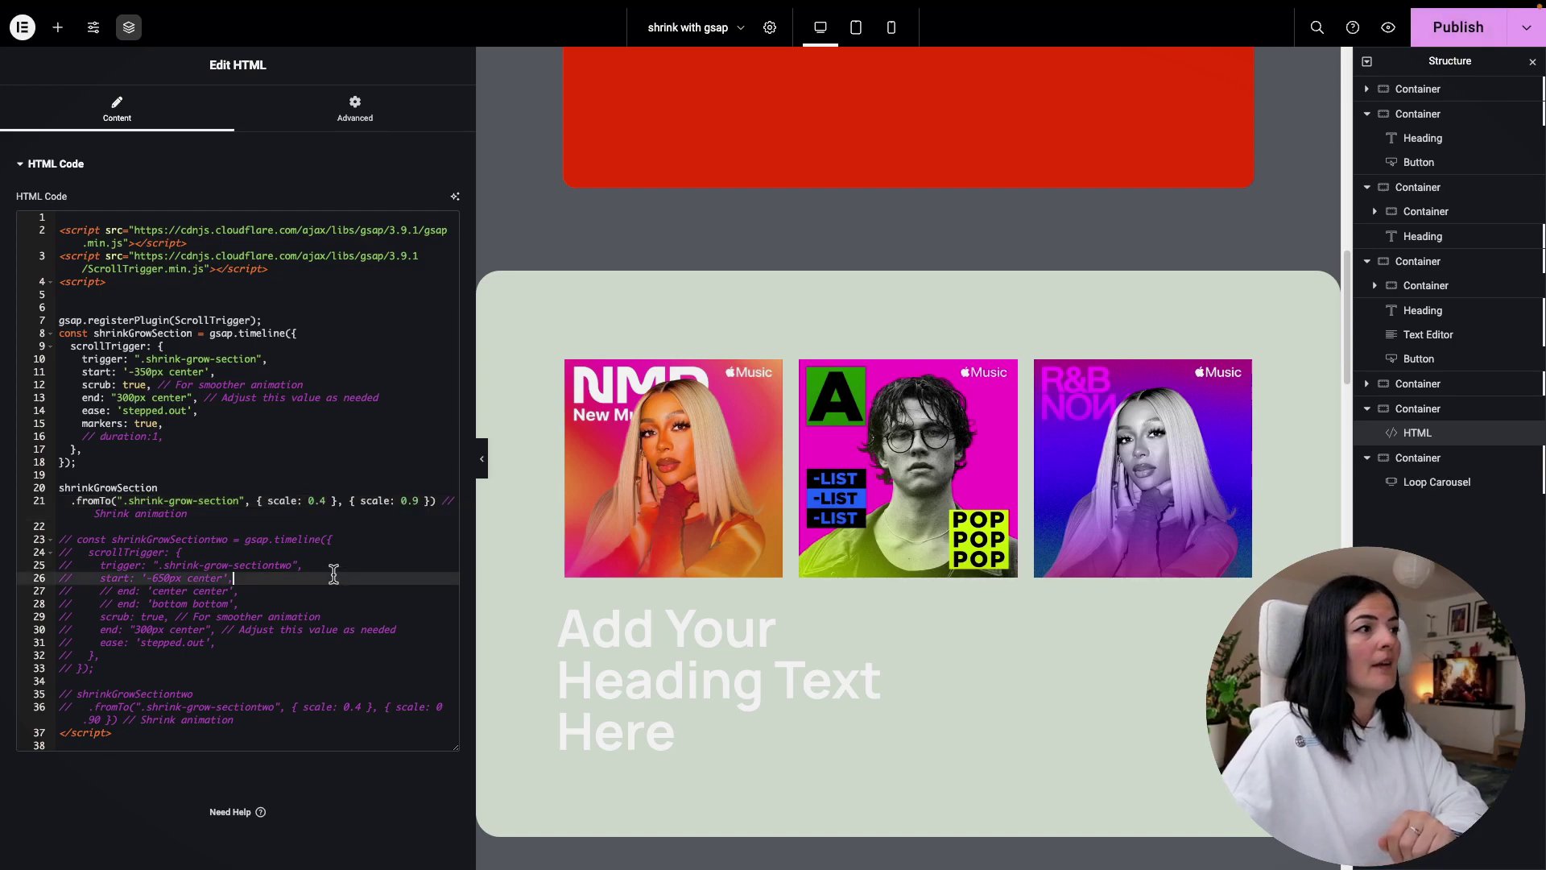
Step: Select the class name shrink-grow-section inside the fromTo call of the HTML code
left_click_drag(126, 501, 216, 500)
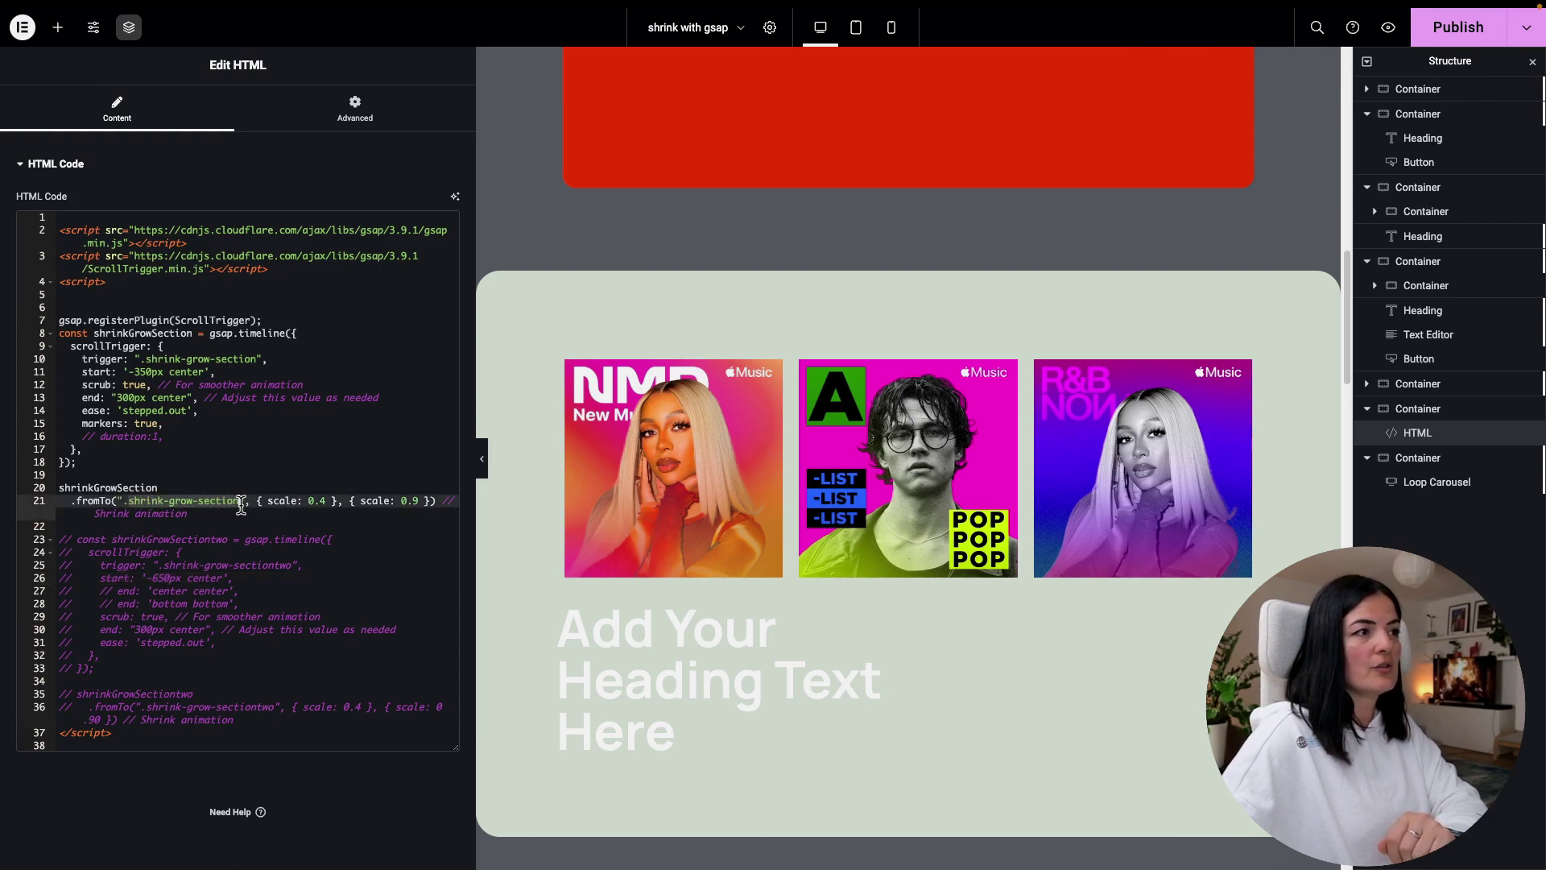